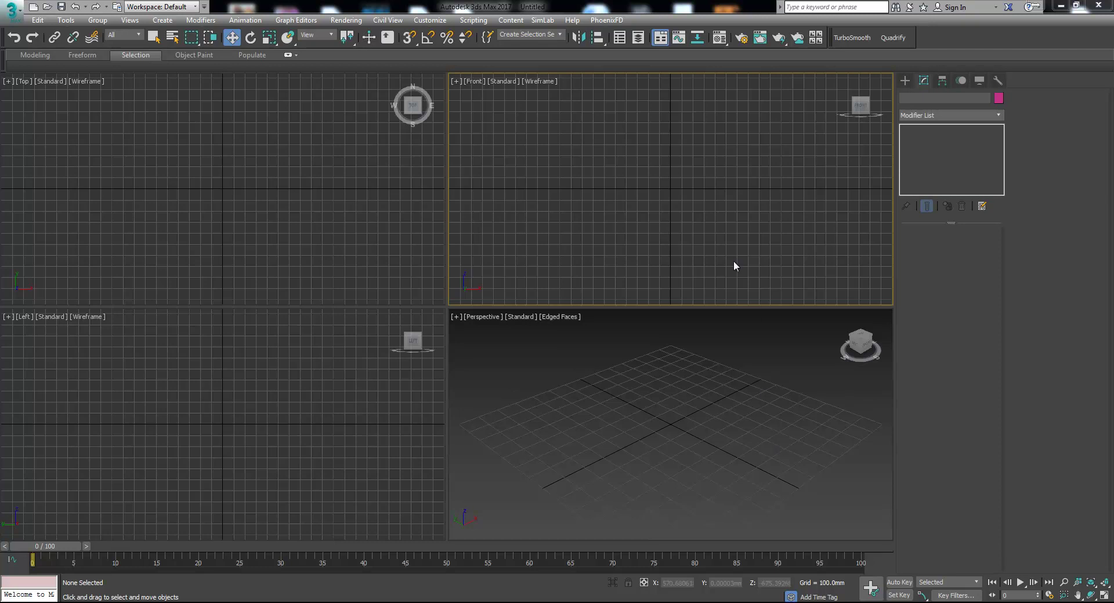
# Create a sphere with a radius of about 429 mm at the grid's centre and maximize the Perspective viewport.
pyautogui.click(905, 81)
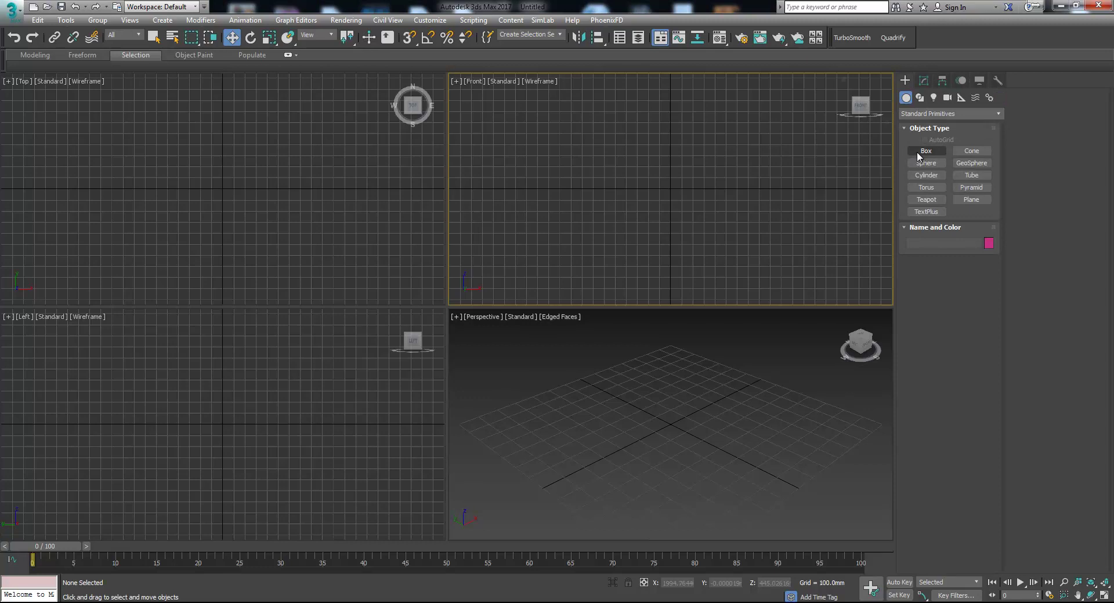
pyautogui.click(932, 166)
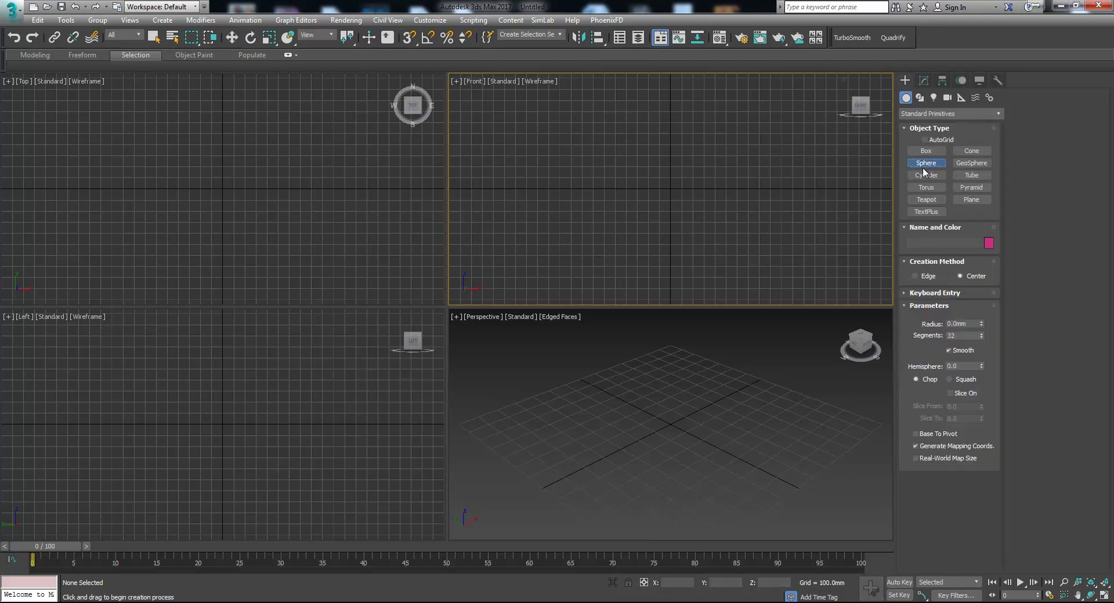
pyautogui.moveTo(668, 425); pyautogui.dragTo(762, 446)
pyautogui.press('w')
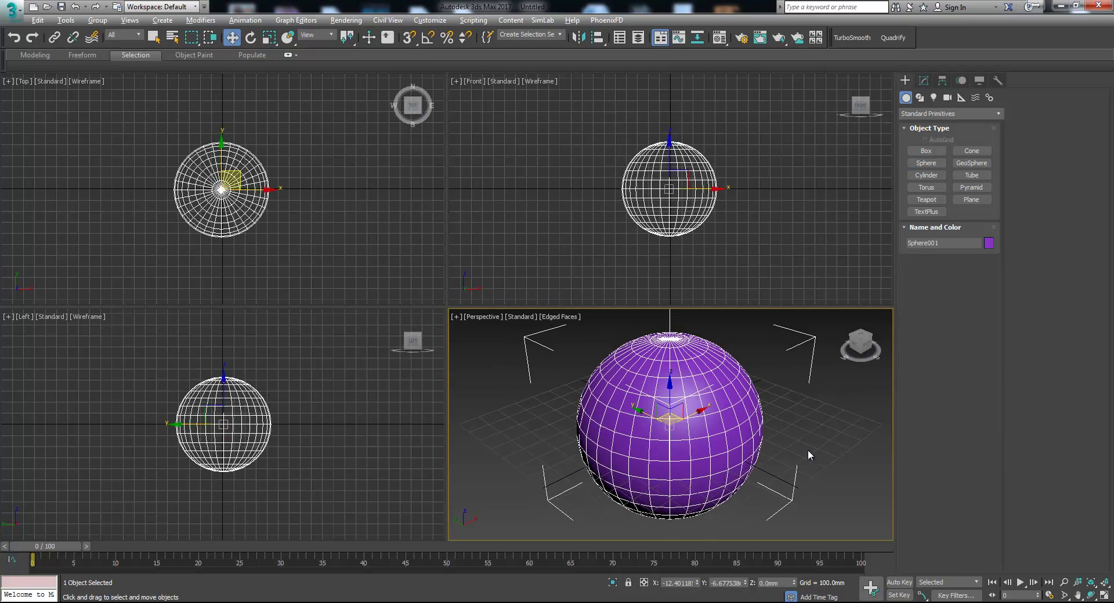
pyautogui.hotkey('alt', 'w')
# Add a Lattice modifier to the sphere.
pyautogui.keyDown('alt'); pyautogui.moveTo(750, 383); pyautogui.dragTo(615, 338, button='middle'); pyautogui.keyUp('alt')
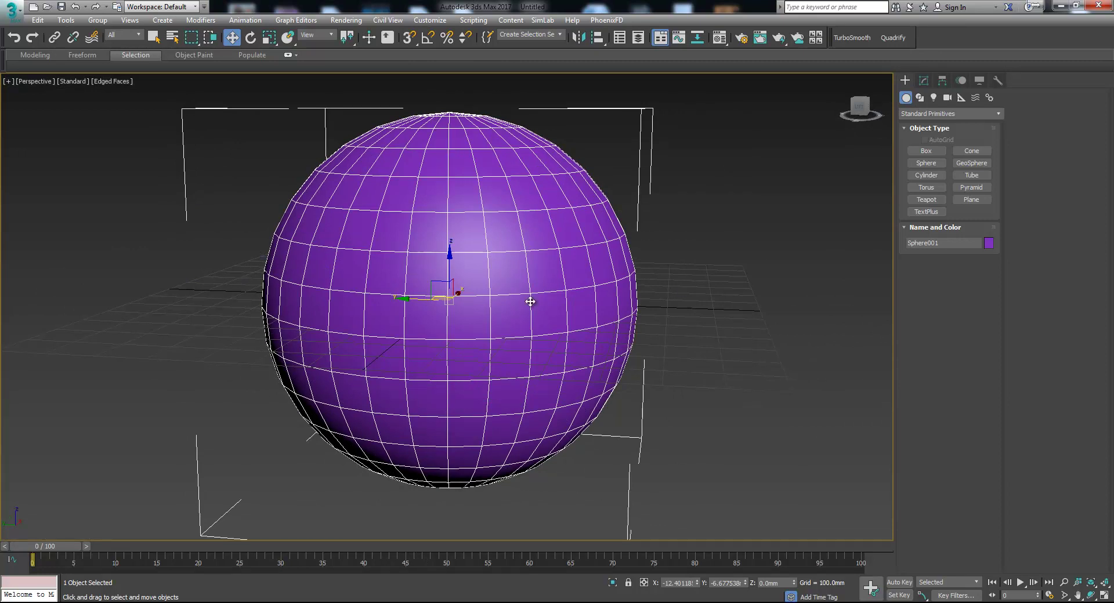
pyautogui.keyDown('alt'); pyautogui.moveTo(563, 316); pyautogui.dragTo(628, 367, button='middle'); pyautogui.keyUp('alt')
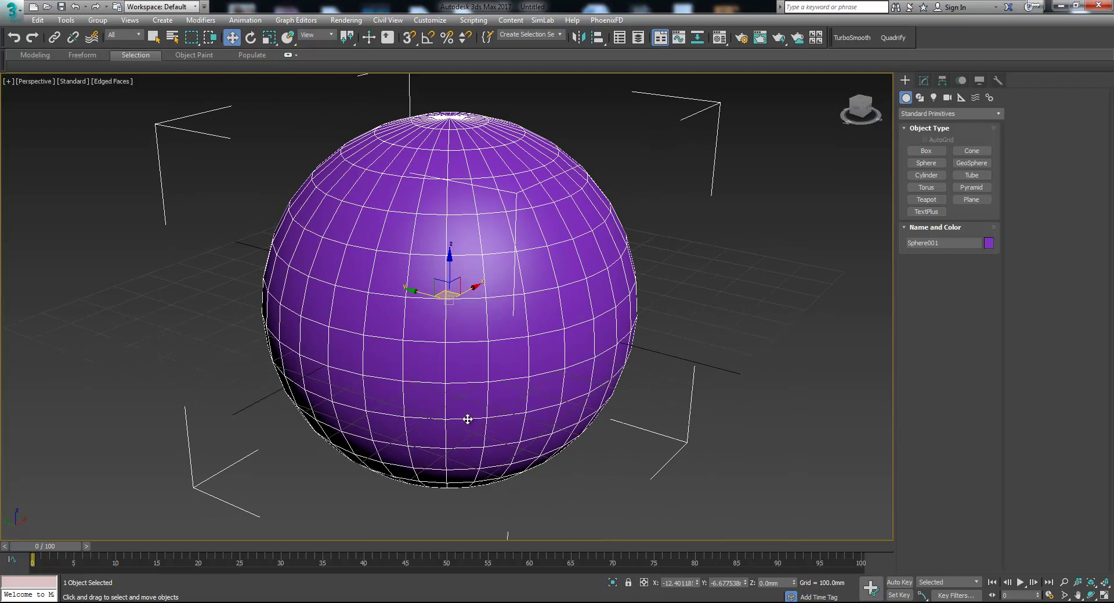
pyautogui.keyDown('alt'); pyautogui.moveTo(508, 392); pyautogui.dragTo(454, 110, button='middle'); pyautogui.keyUp('alt')
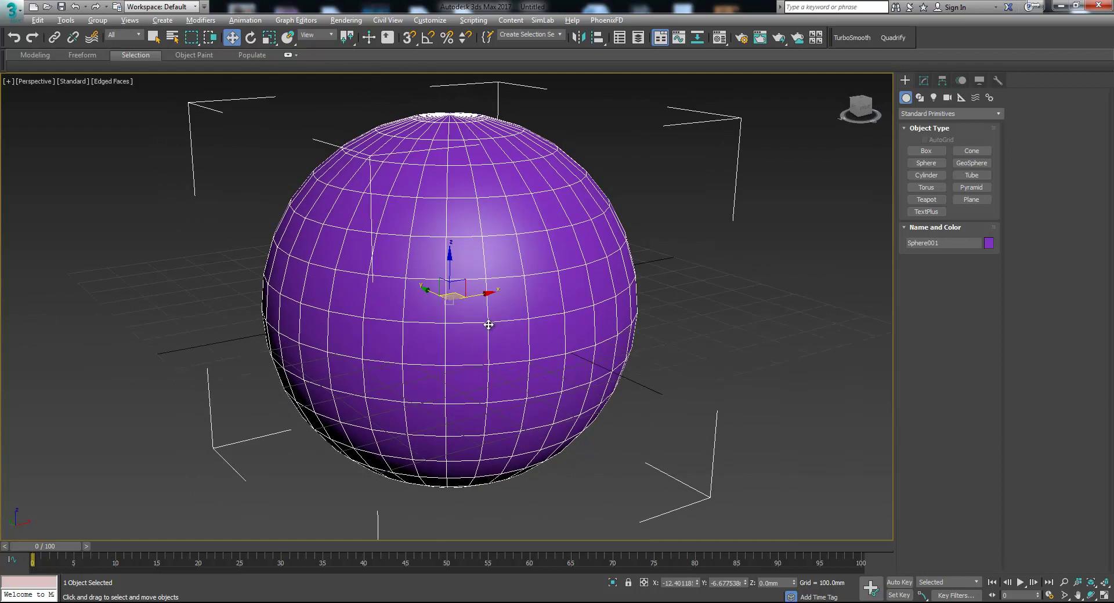
pyautogui.keyDown('alt'); pyautogui.moveTo(482, 328); pyautogui.dragTo(494, 350, button='middle'); pyautogui.keyUp('alt')
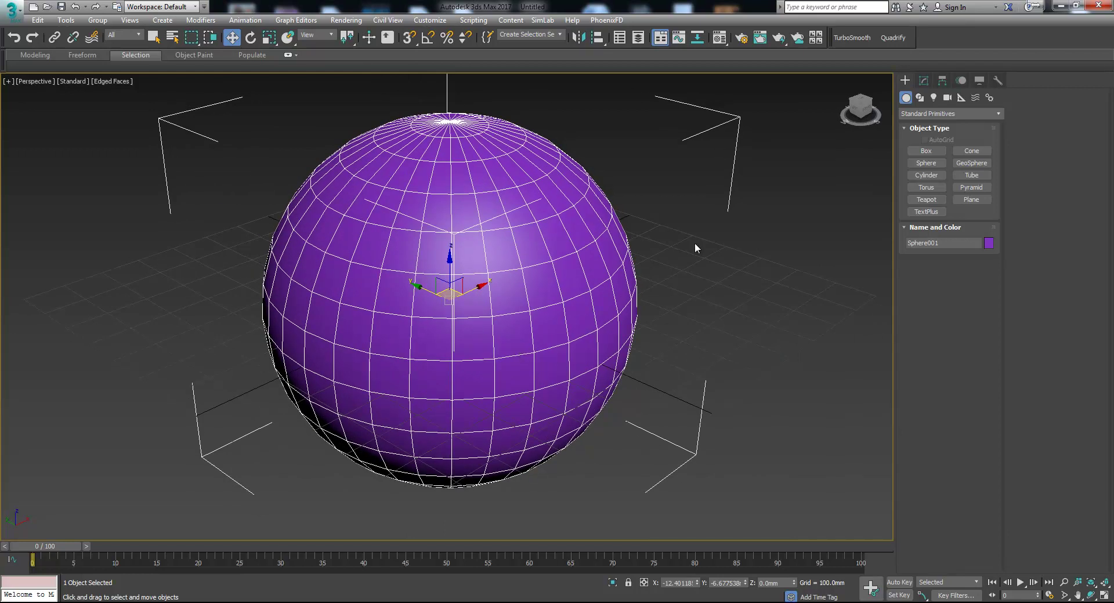
pyautogui.keyDown('alt'); pyautogui.moveTo(616, 217); pyautogui.dragTo(644, 231, button='middle'); pyautogui.keyUp('alt')
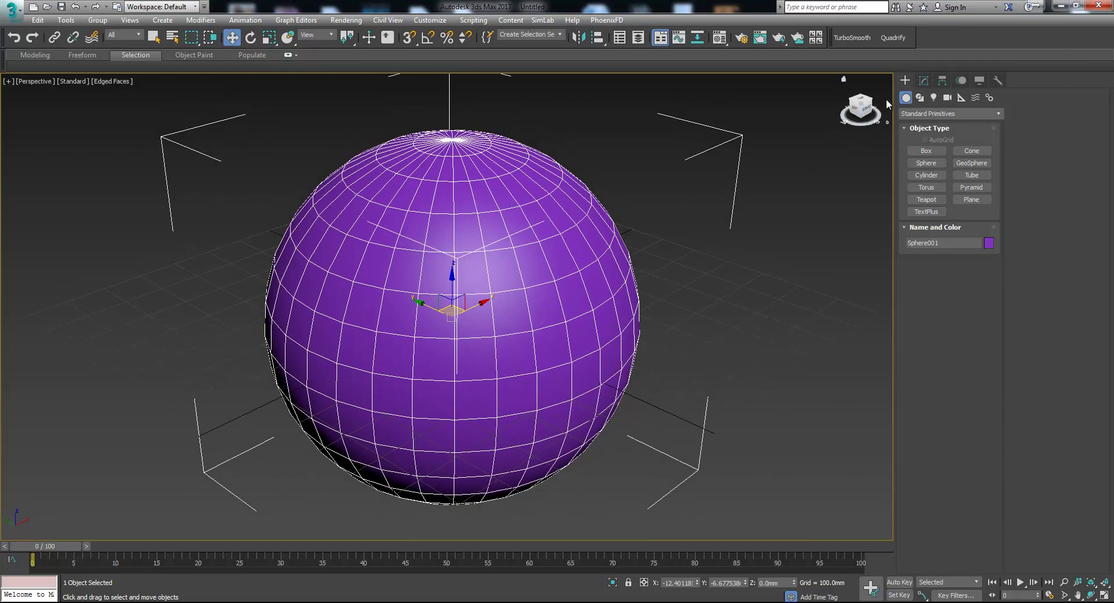
pyautogui.click(923, 80)
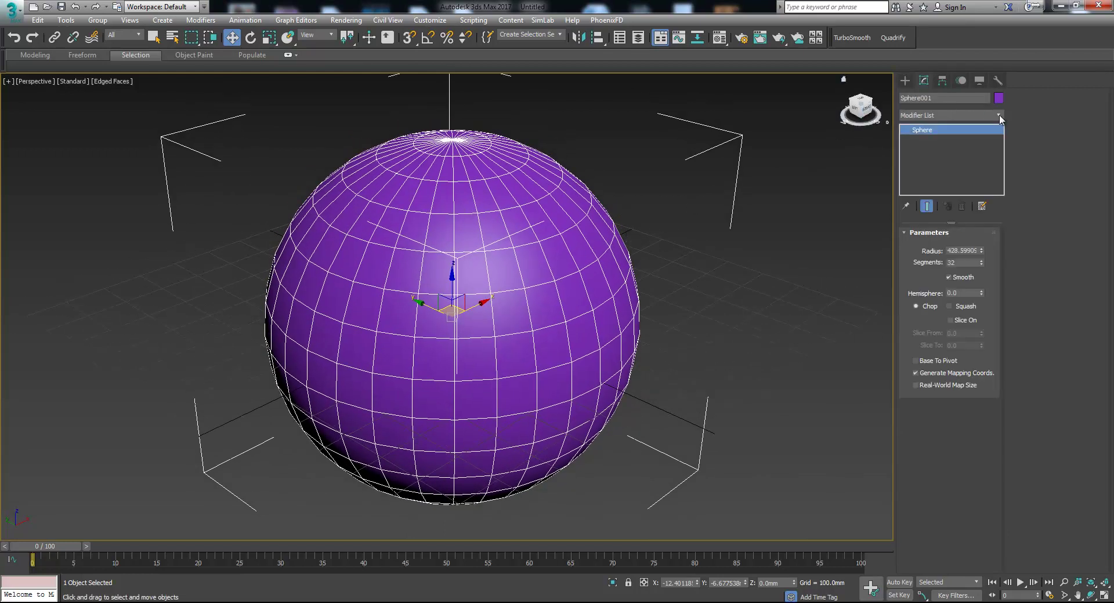
pyautogui.click(999, 116)
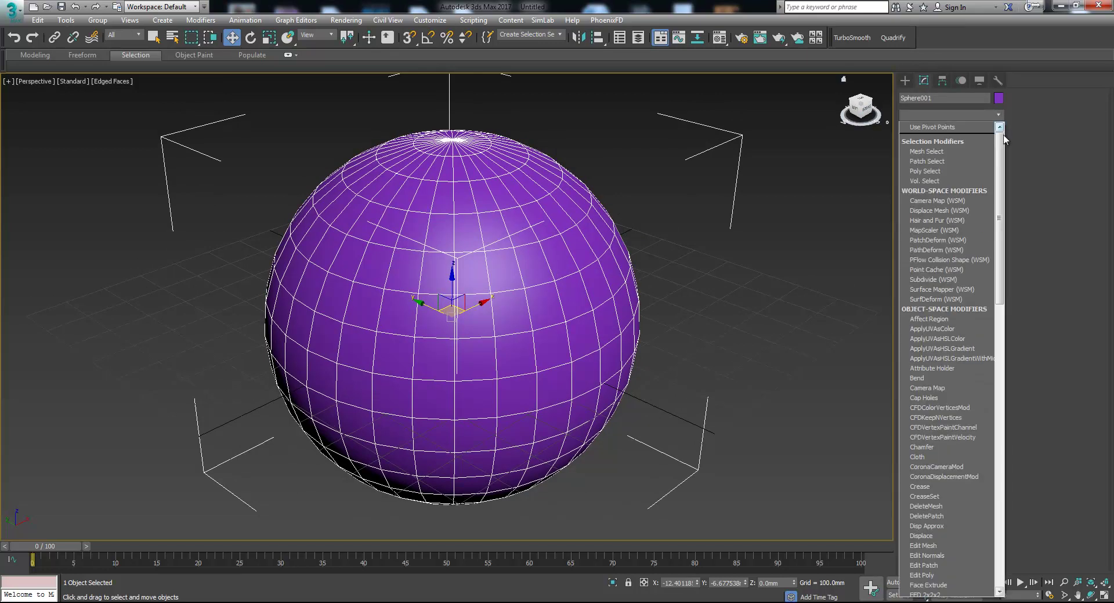
pyautogui.moveTo(1007, 151); pyautogui.dragTo(1006, 303)
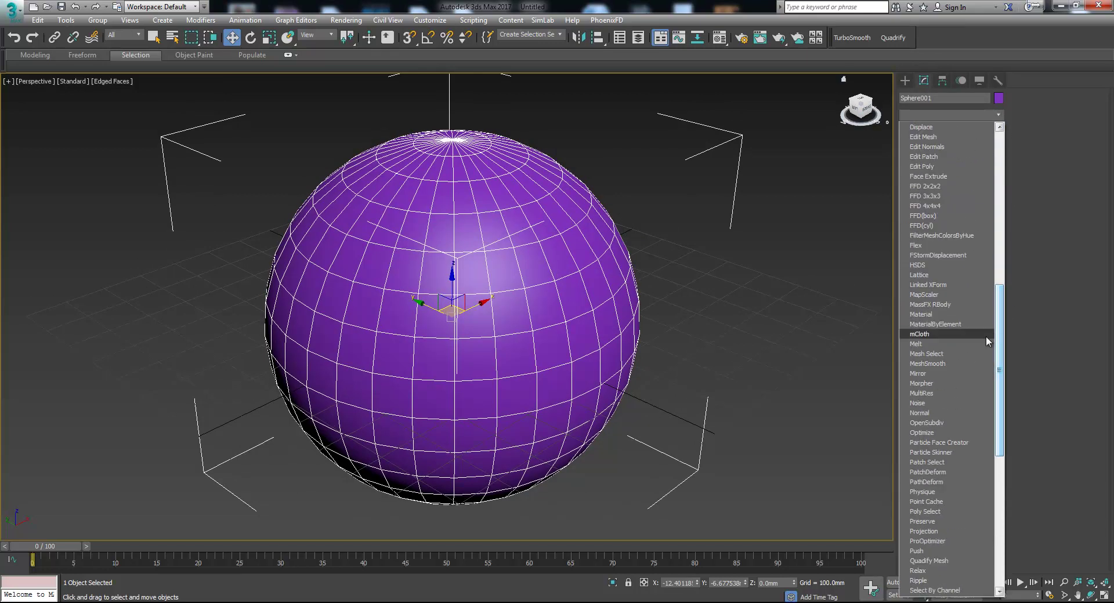
pyautogui.click(942, 274)
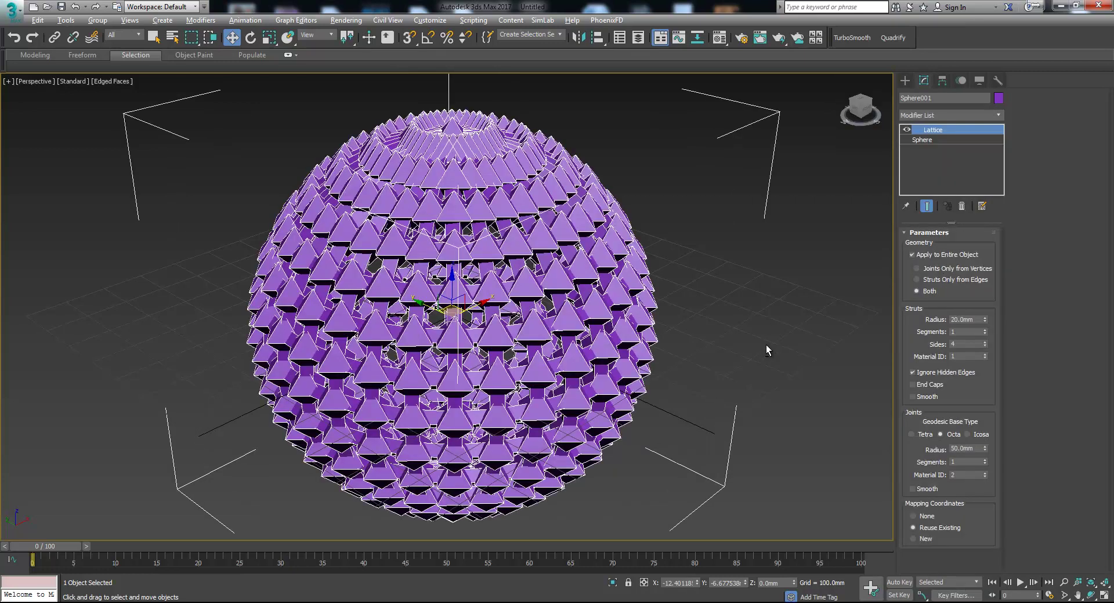
# Examine the lattice's joints and struts around the sphere from several angles and distances.
pyautogui.keyDown('alt'); pyautogui.moveTo(765, 346); pyautogui.dragTo(795, 329, button='middle'); pyautogui.keyUp('alt')
pyautogui.scroll(-3, 793, 319)
pyautogui.moveTo(796, 329); pyautogui.dragTo(604, 331, button='middle')
pyautogui.scroll(3, 663, 314)
pyautogui.moveTo(603, 332); pyautogui.dragTo(700, 326, button='middle')
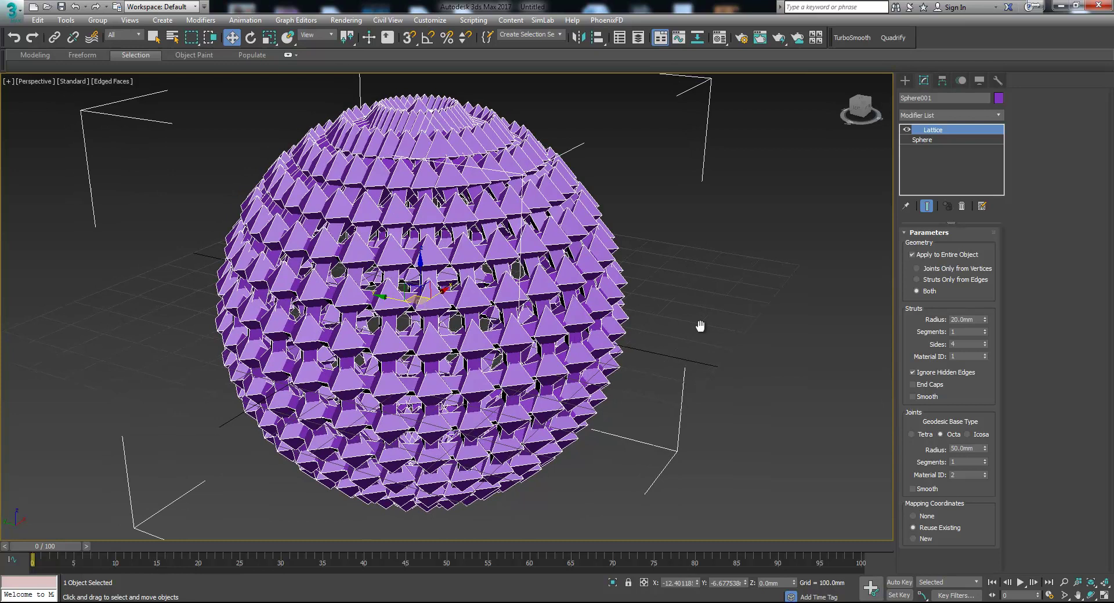
pyautogui.click(914, 253)
pyautogui.moveTo(436, 257); pyautogui.dragTo(447, 273, button='middle')
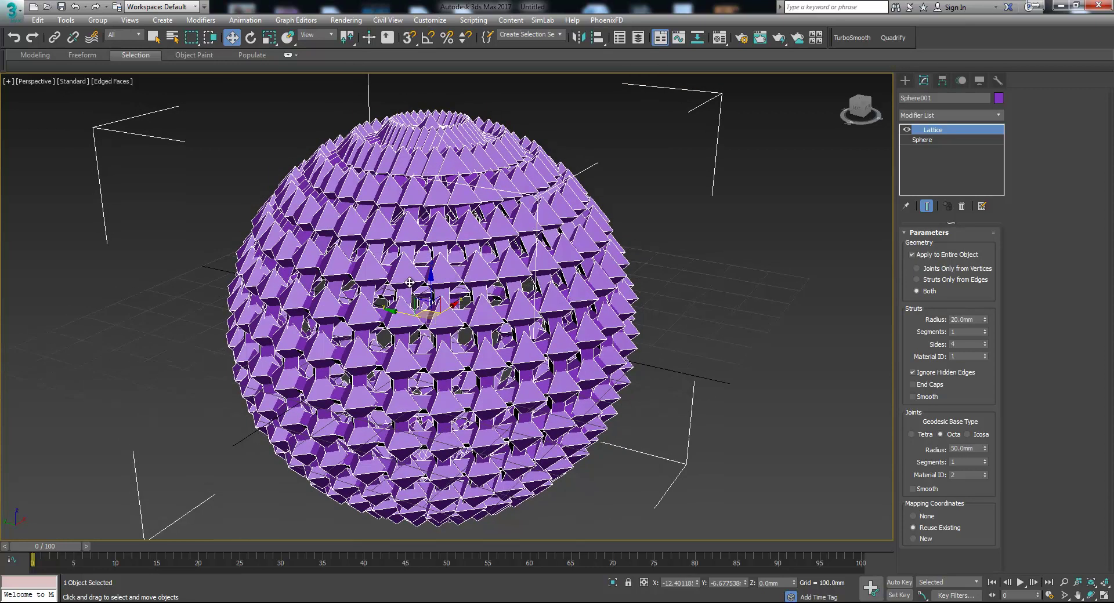
pyautogui.scroll(10, 409, 283)
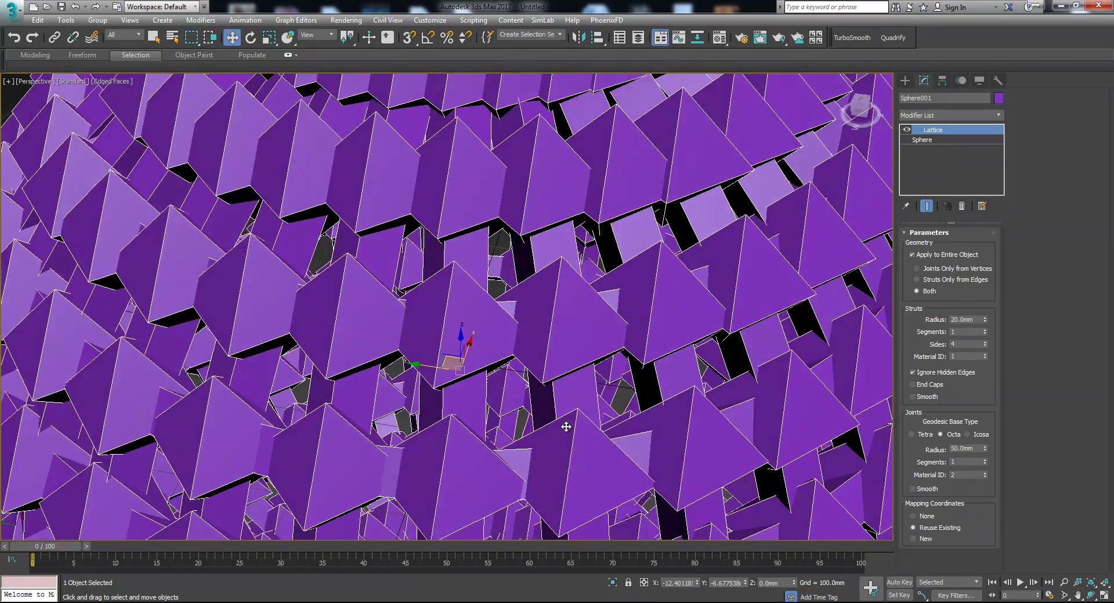
pyautogui.keyDown('alt'); pyautogui.moveTo(580, 446); pyautogui.dragTo(594, 377, button='middle'); pyautogui.keyUp('alt')
pyautogui.scroll(-5, 607, 224)
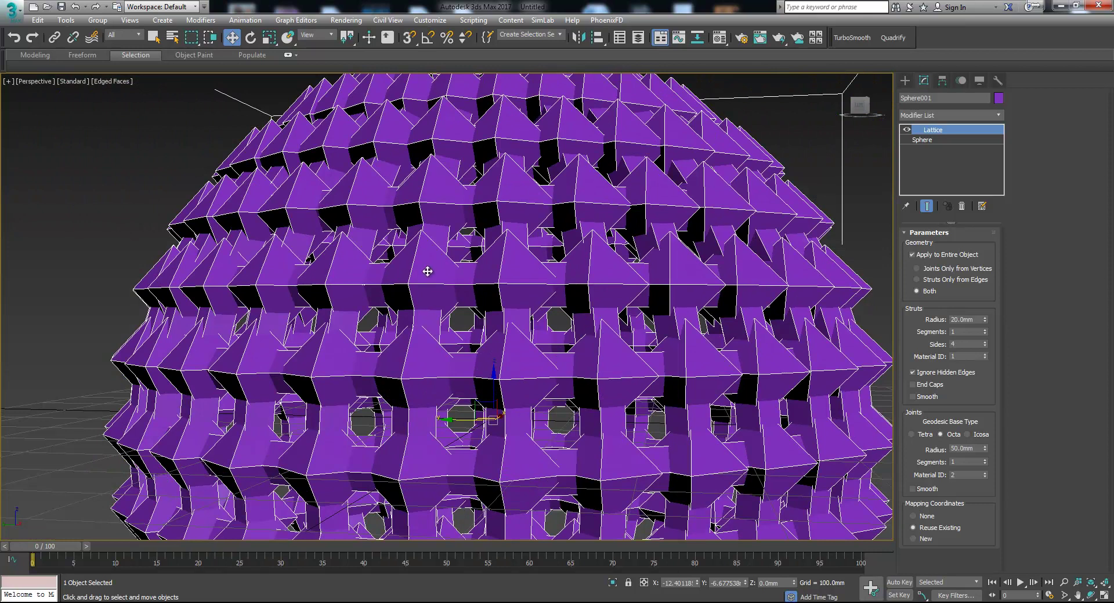
pyautogui.scroll(3, 475, 286)
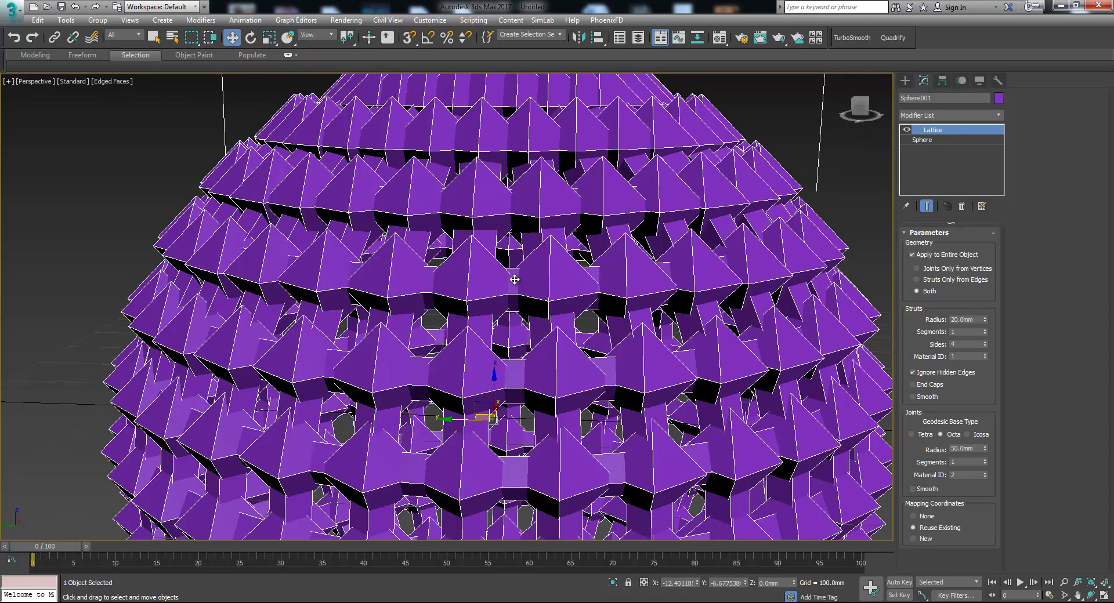
pyautogui.moveTo(453, 420); pyautogui.dragTo(529, 182, button='middle')
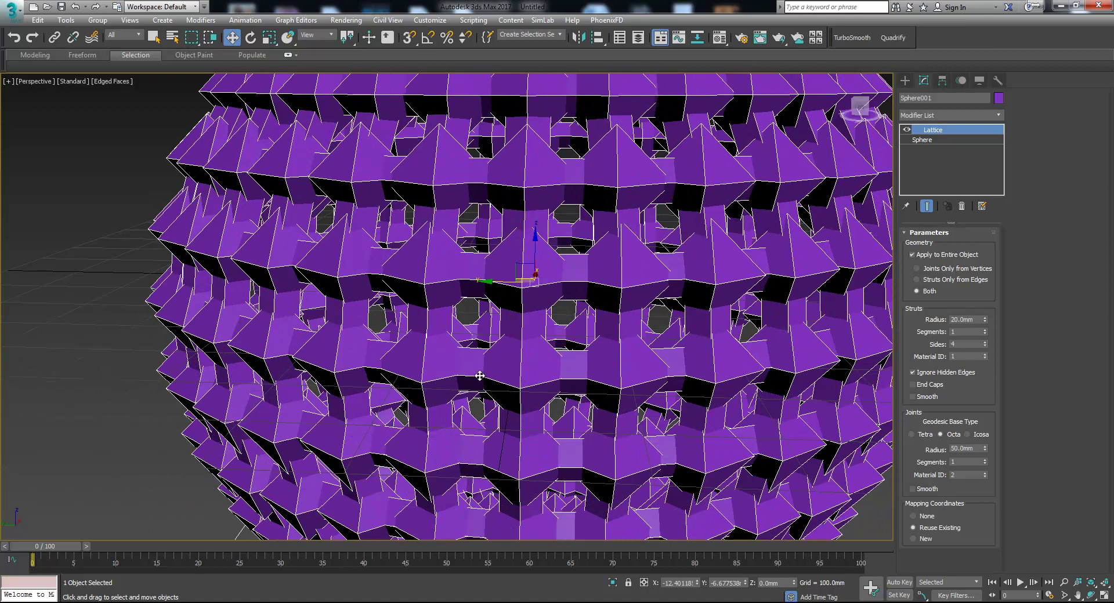
pyautogui.moveTo(499, 380); pyautogui.dragTo(359, 366, button='middle')
pyautogui.scroll(-3, 359, 367)
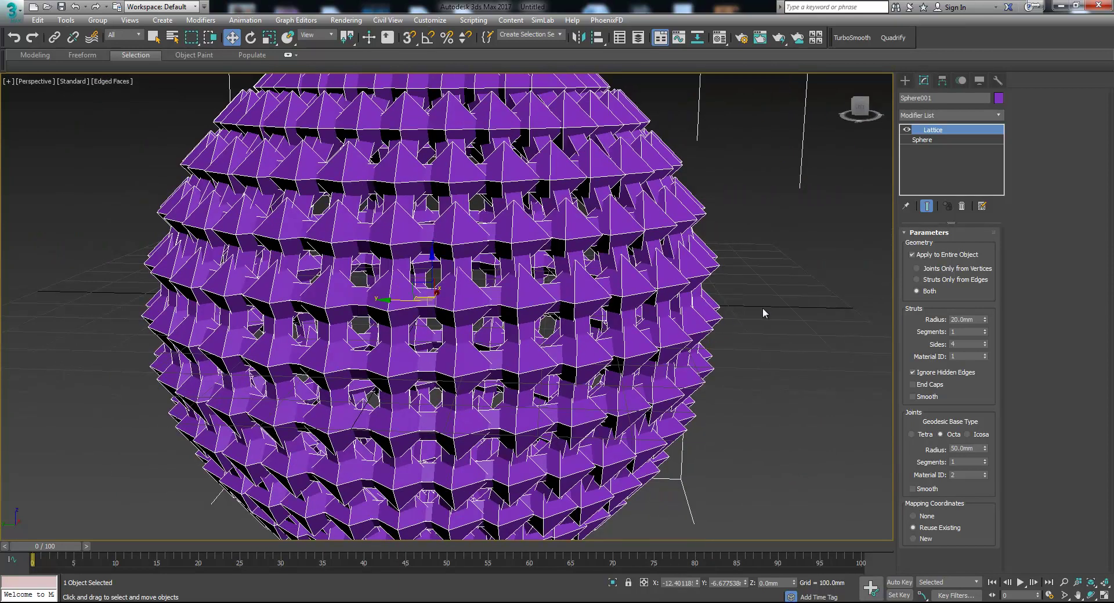
# Set the lattice's strut radius to 10 mm and its joint radius to 20 mm.
pyautogui.rightClick(985, 322)
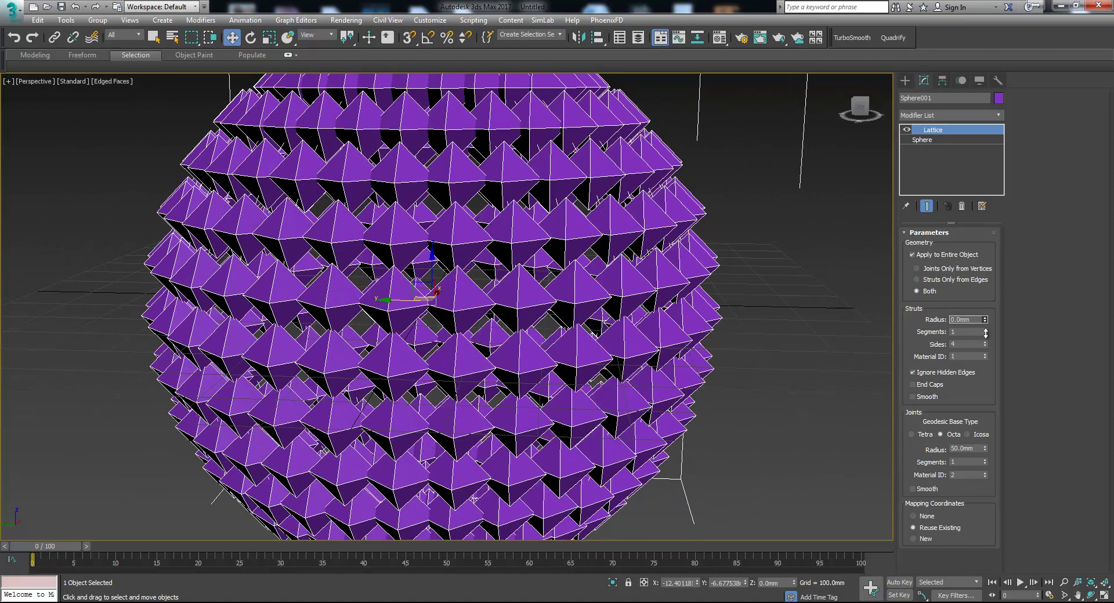
pyautogui.click(984, 317)
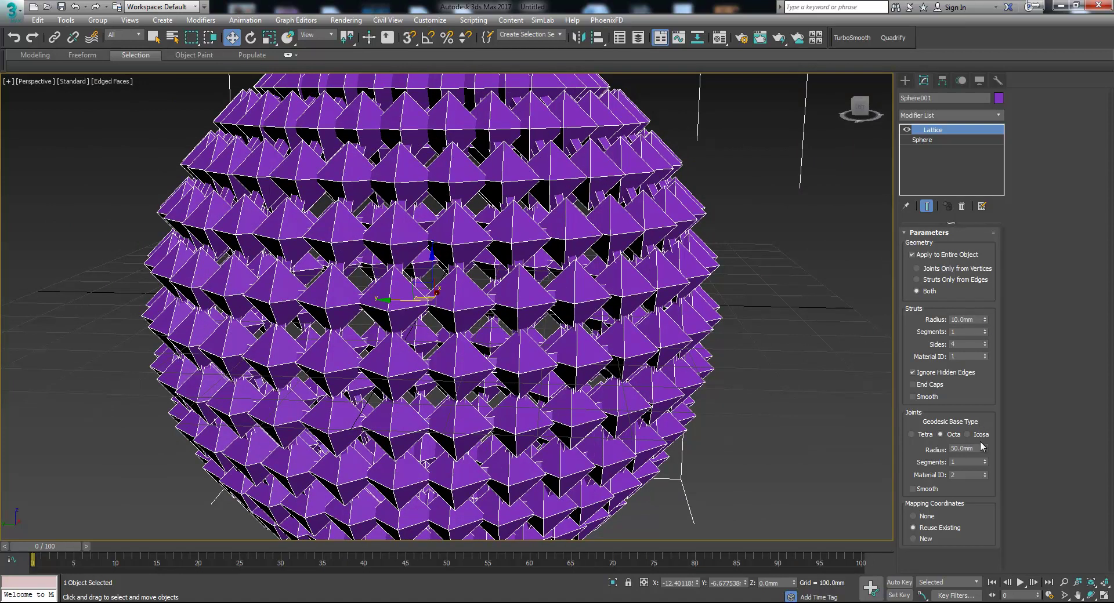
pyautogui.moveTo(985, 448); pyautogui.dragTo(984, 459)
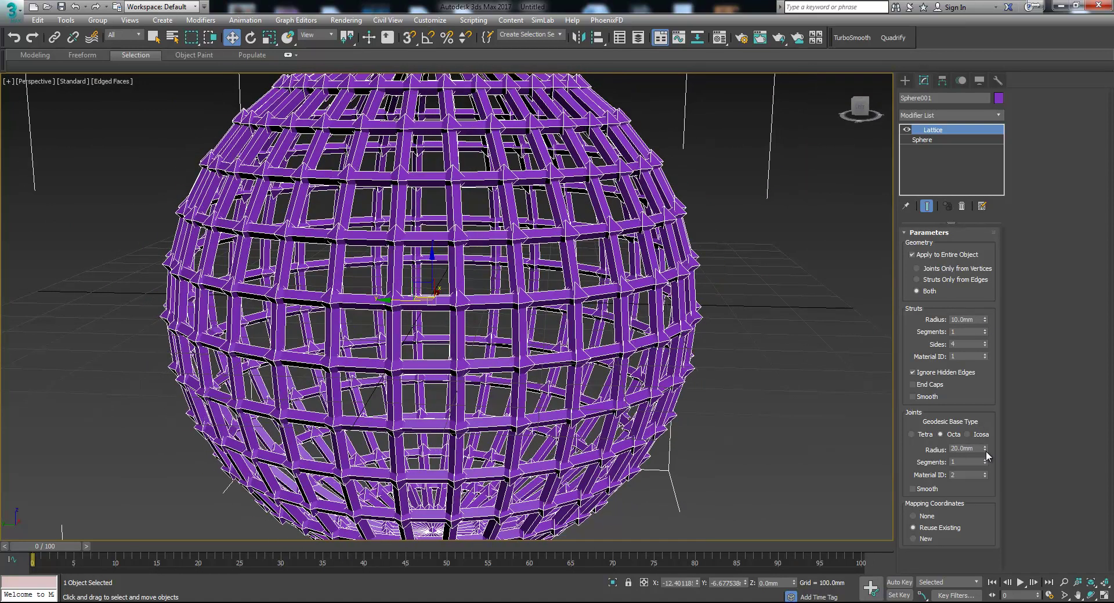
# Inspect the thinner lattice up close and compare it with the plain sphere by toggling the Lattice modifier off and on.
pyautogui.keyDown('alt'); pyautogui.moveTo(800, 301); pyautogui.dragTo(624, 307, button='middle'); pyautogui.keyUp('alt')
pyautogui.moveTo(539, 295); pyautogui.dragTo(549, 319, button='middle')
pyautogui.scroll(4, 549, 318)
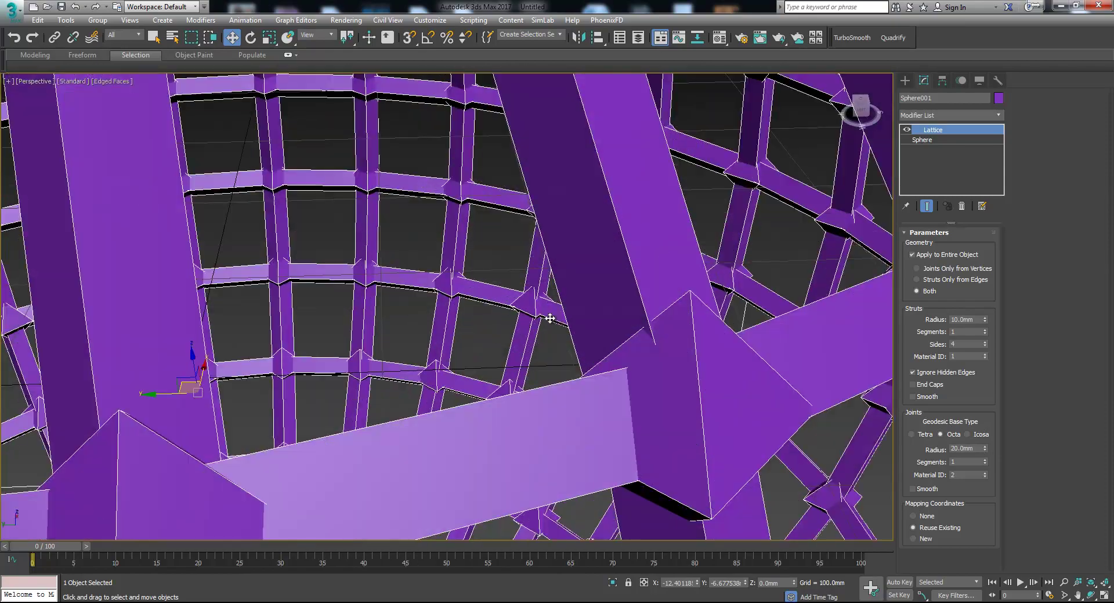
pyautogui.scroll(-6, 549, 318)
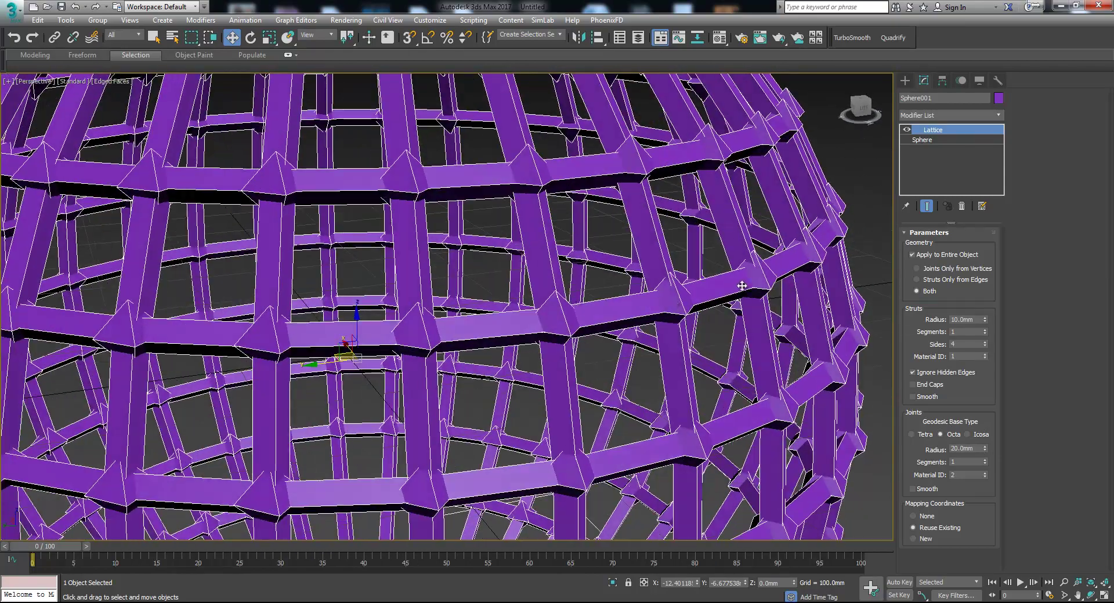
pyautogui.click(907, 130)
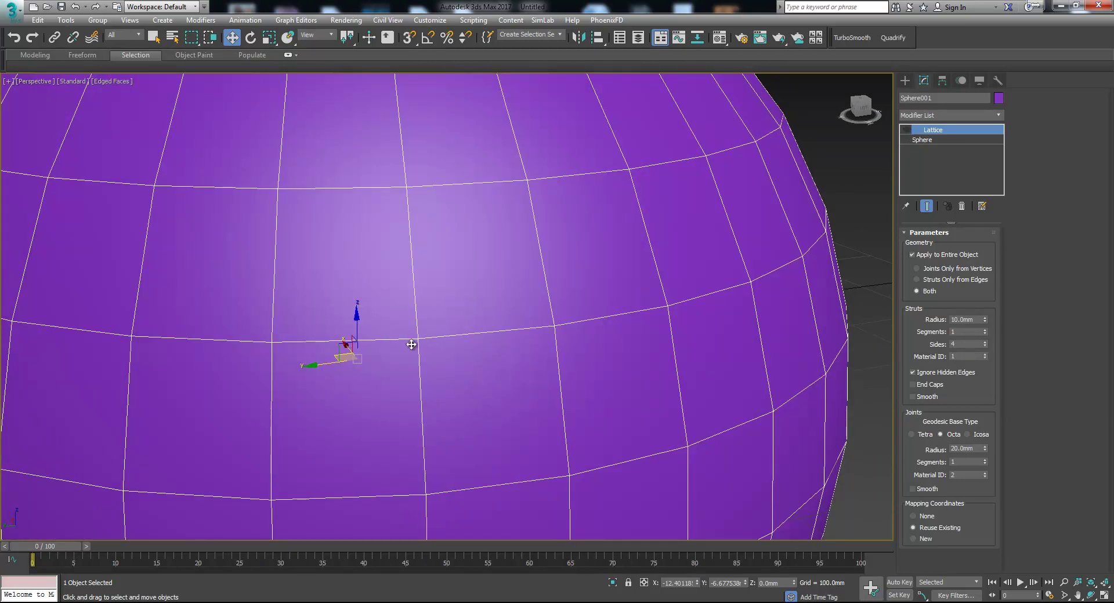
pyautogui.click(907, 130)
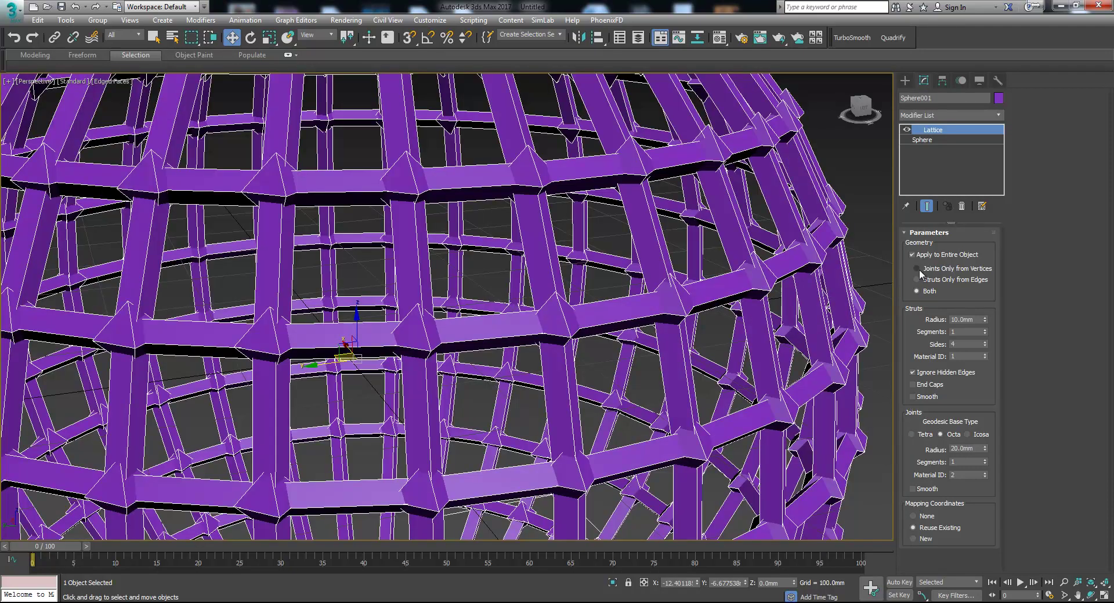
# Preview the lattice with Joints Only from Vertices and Struts Only from Edges, and restore the geometry option to Both.
pyautogui.click(916, 269)
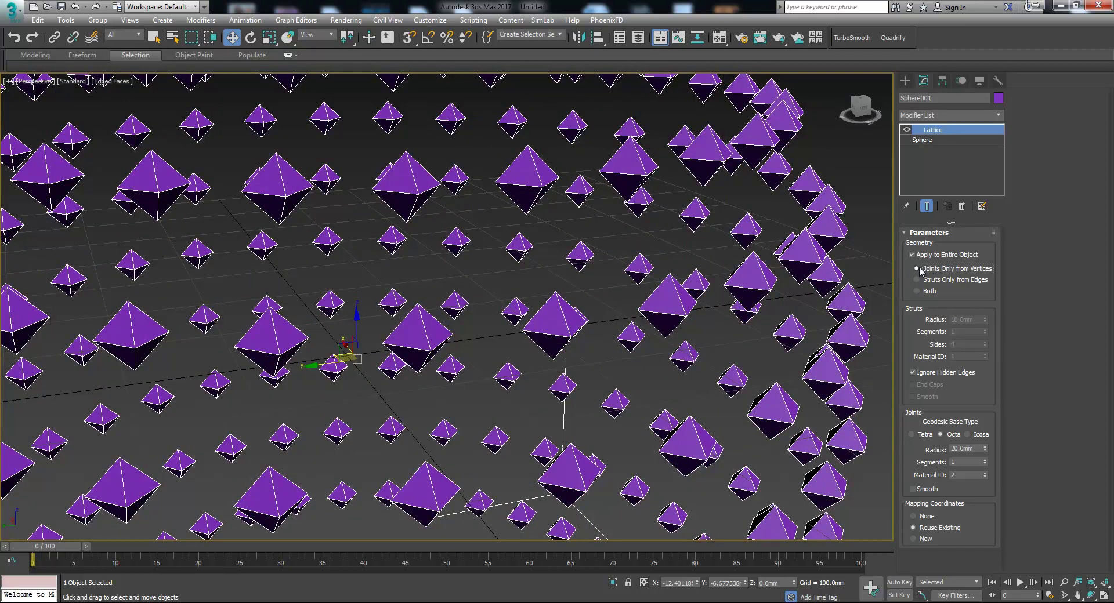
pyautogui.click(917, 280)
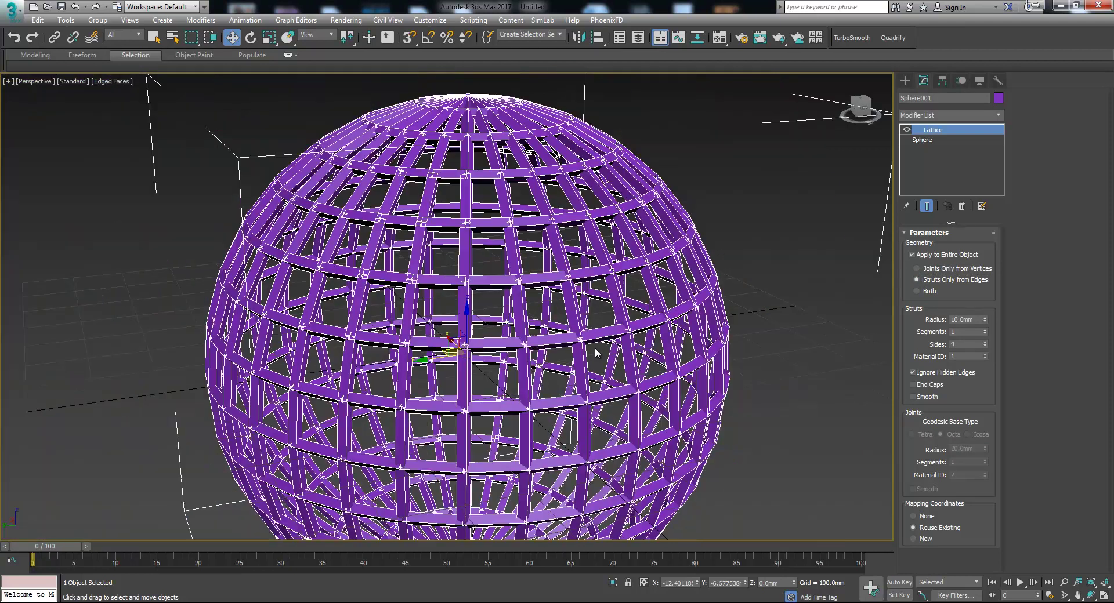
pyautogui.keyDown('alt'); pyautogui.moveTo(594, 347); pyautogui.dragTo(613, 331, button='middle'); pyautogui.keyUp('alt')
pyautogui.click(916, 291)
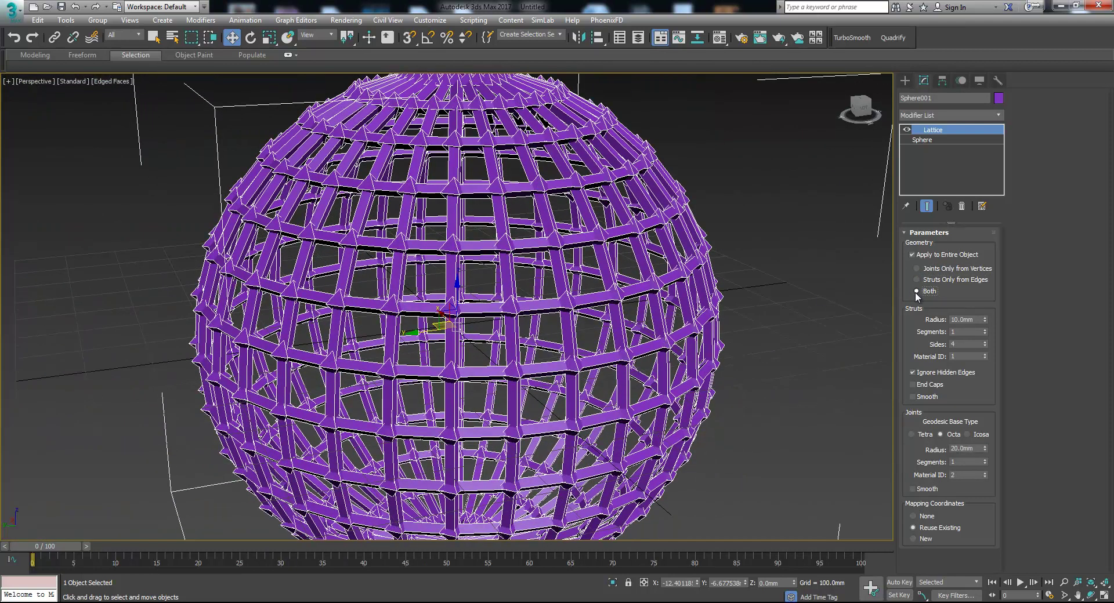
# Reduce the lattice's strut radius to 5 mm.
pyautogui.keyDown('alt'); pyautogui.moveTo(677, 358); pyautogui.dragTo(660, 377, button='middle'); pyautogui.keyUp('alt')
pyautogui.keyDown('alt'); pyautogui.moveTo(753, 364); pyautogui.dragTo(762, 386, button='middle'); pyautogui.keyUp('alt')
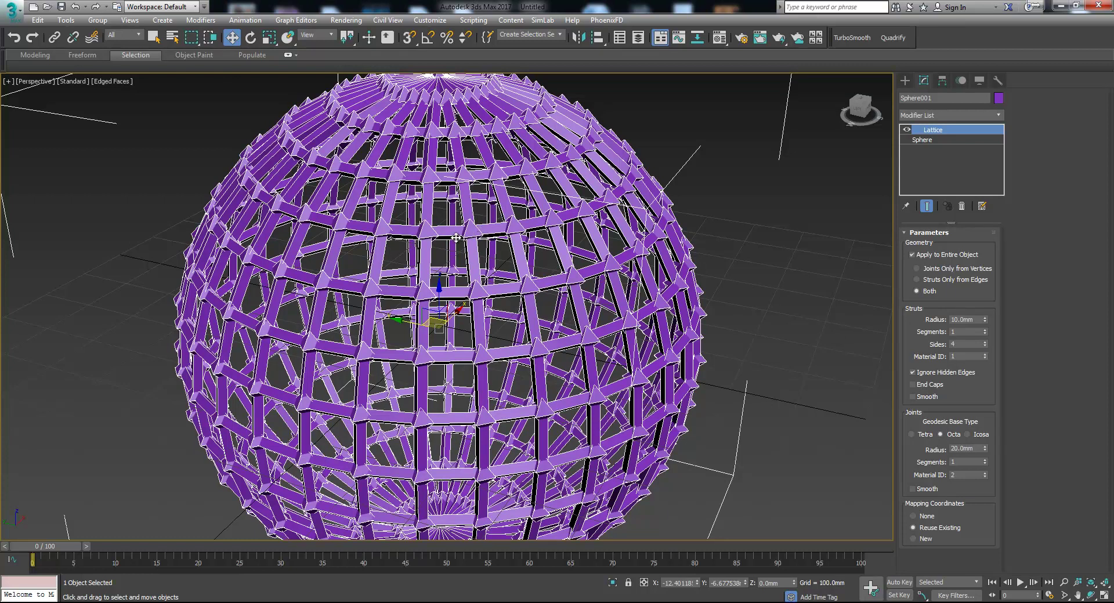
pyautogui.keyDown('alt'); pyautogui.moveTo(455, 236); pyautogui.dragTo(474, 283, button='middle'); pyautogui.keyUp('alt')
pyautogui.scroll(3, 474, 283)
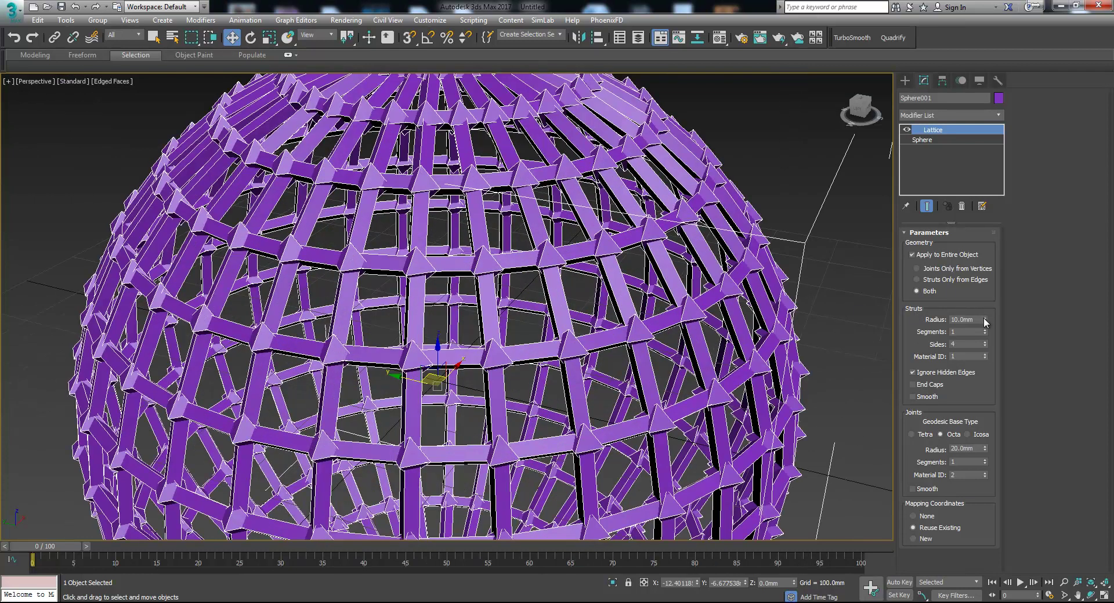
pyautogui.moveTo(984, 318); pyautogui.dragTo(990, 319)
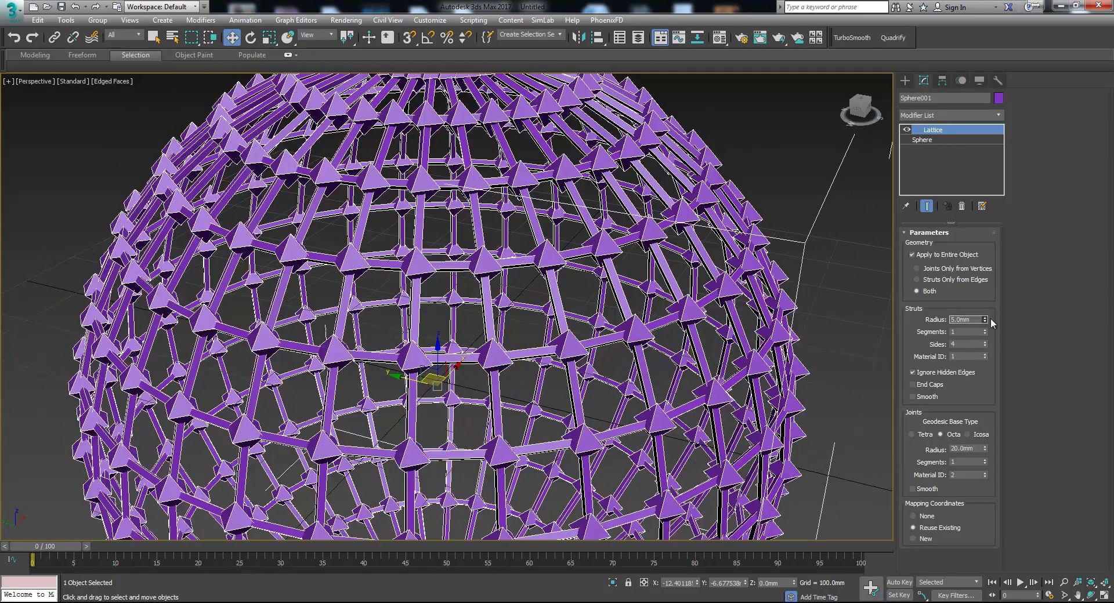
# Increase the number of strut sides to 12 and check the rounder struts up close.
pyautogui.keyDown('alt'); pyautogui.moveTo(750, 354); pyautogui.dragTo(763, 348, button='middle'); pyautogui.keyUp('alt')
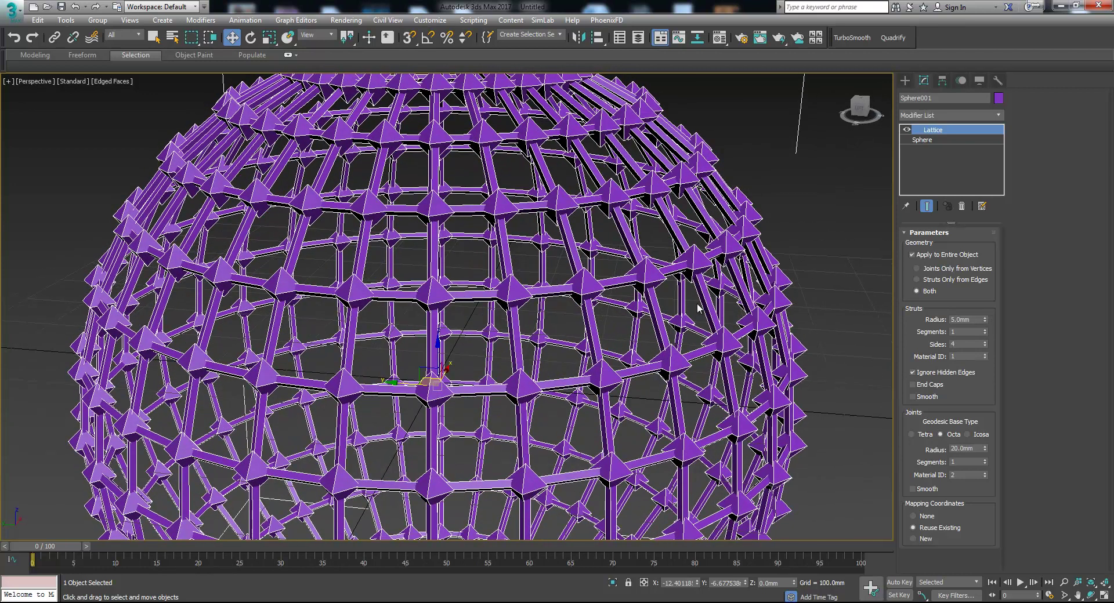
pyautogui.keyDown('alt'); pyautogui.moveTo(632, 332); pyautogui.dragTo(597, 339, button='middle'); pyautogui.keyUp('alt')
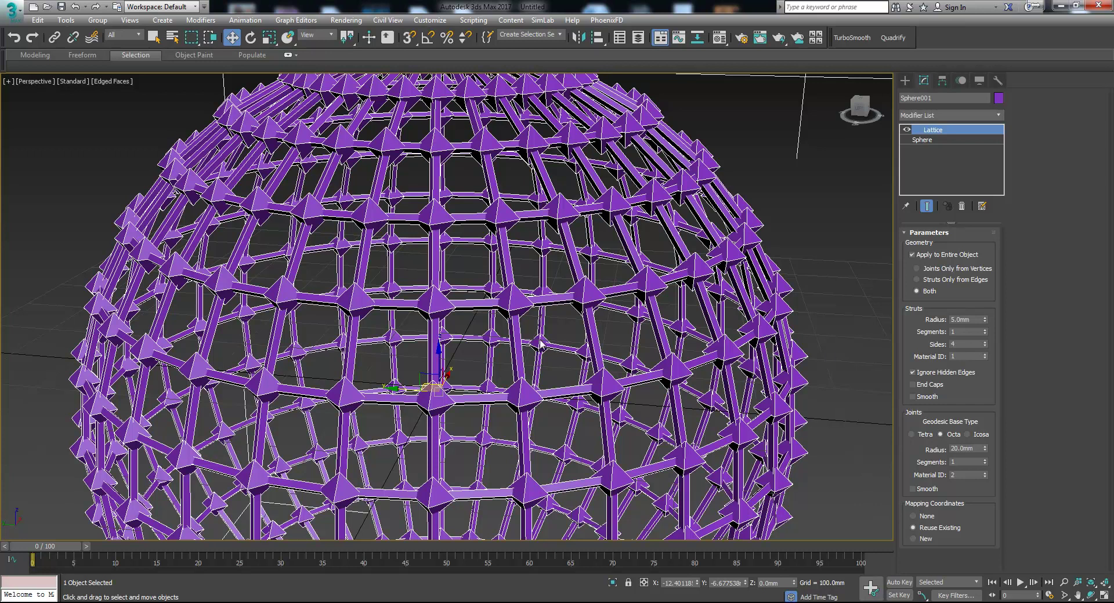
pyautogui.click(984, 342)
pyautogui.click(985, 342)
pyautogui.click(985, 342)
pyautogui.click(985, 342)
pyautogui.click(984, 342)
pyautogui.click(985, 343)
pyautogui.moveTo(986, 346); pyautogui.dragTo(986, 345)
pyautogui.scroll(5, 608, 295)
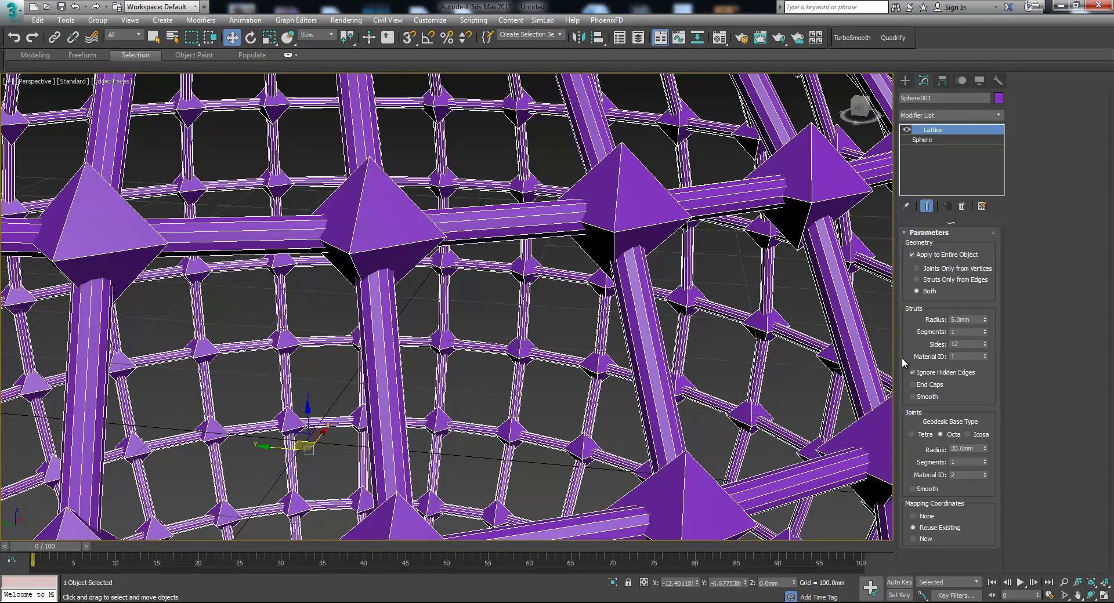
# Turn off the edged-faces display and enable smoothing on the lattice's struts, checking the result around the sphere.
pyautogui.press('F4')
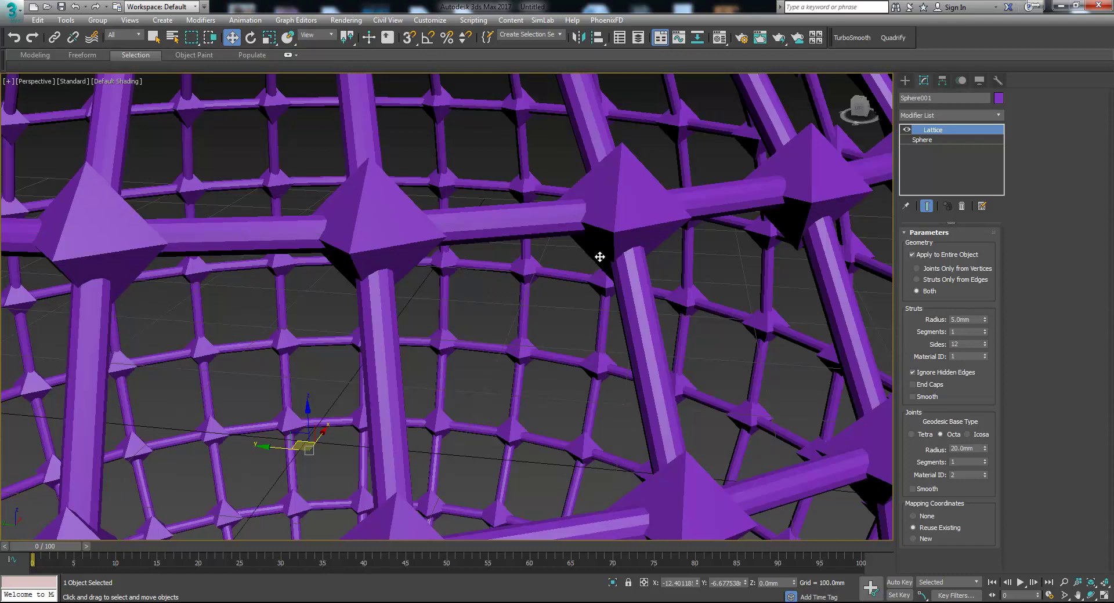
pyautogui.click(919, 398)
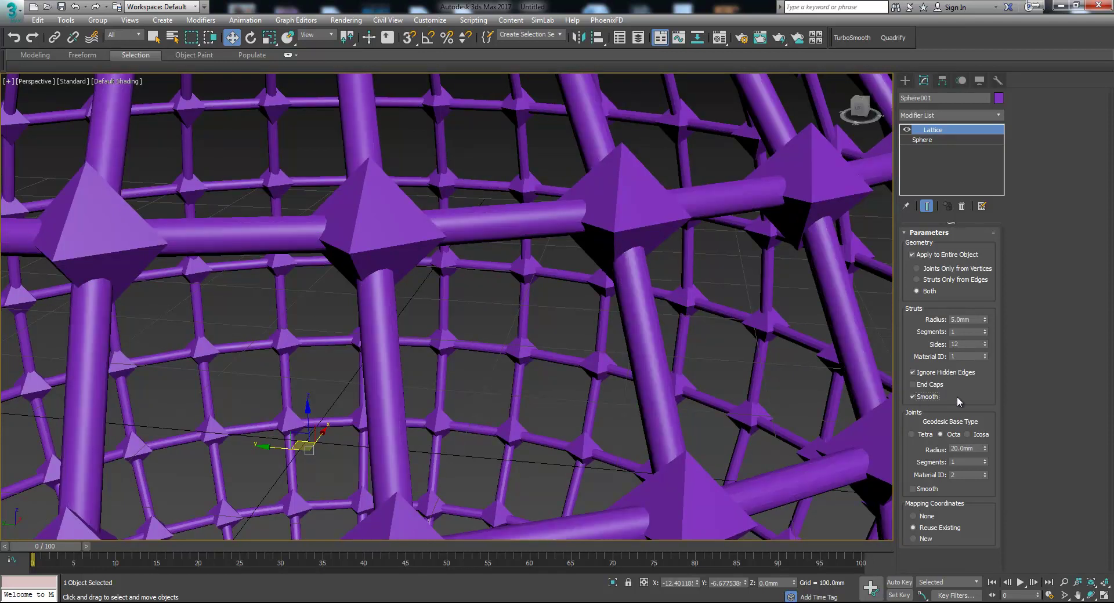
pyautogui.scroll(-6, 686, 368)
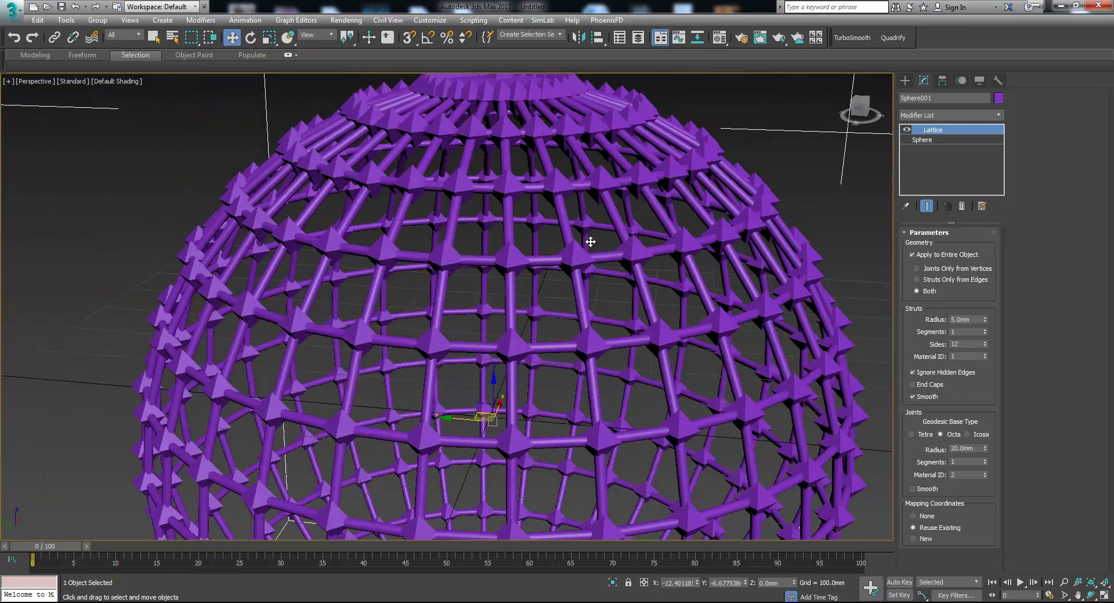
pyautogui.moveTo(603, 463); pyautogui.dragTo(604, 275, button='middle')
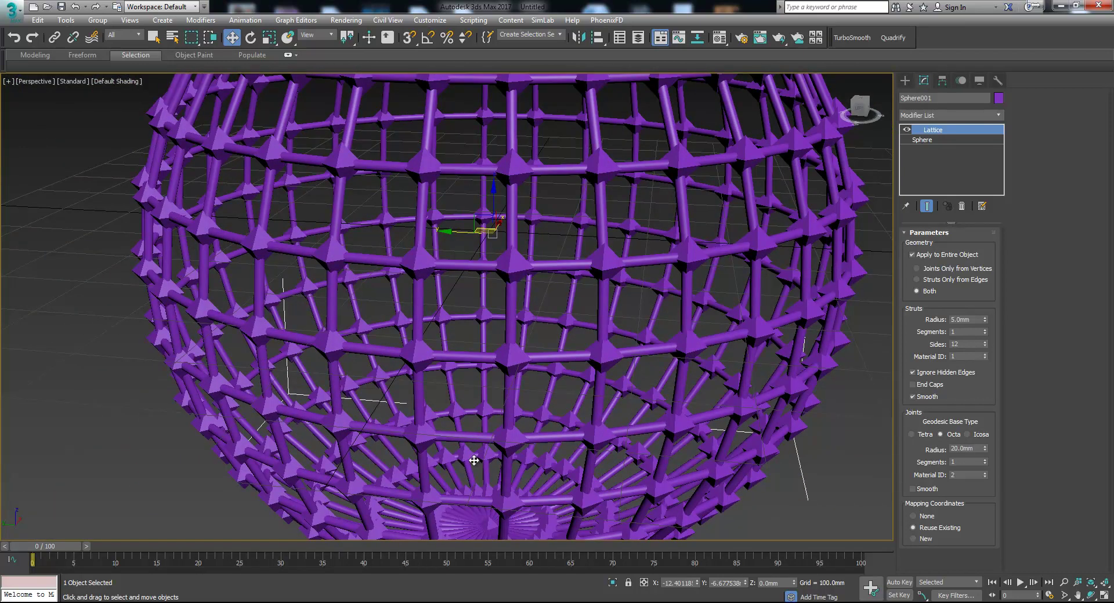
pyautogui.moveTo(522, 370); pyautogui.dragTo(509, 487, button='middle')
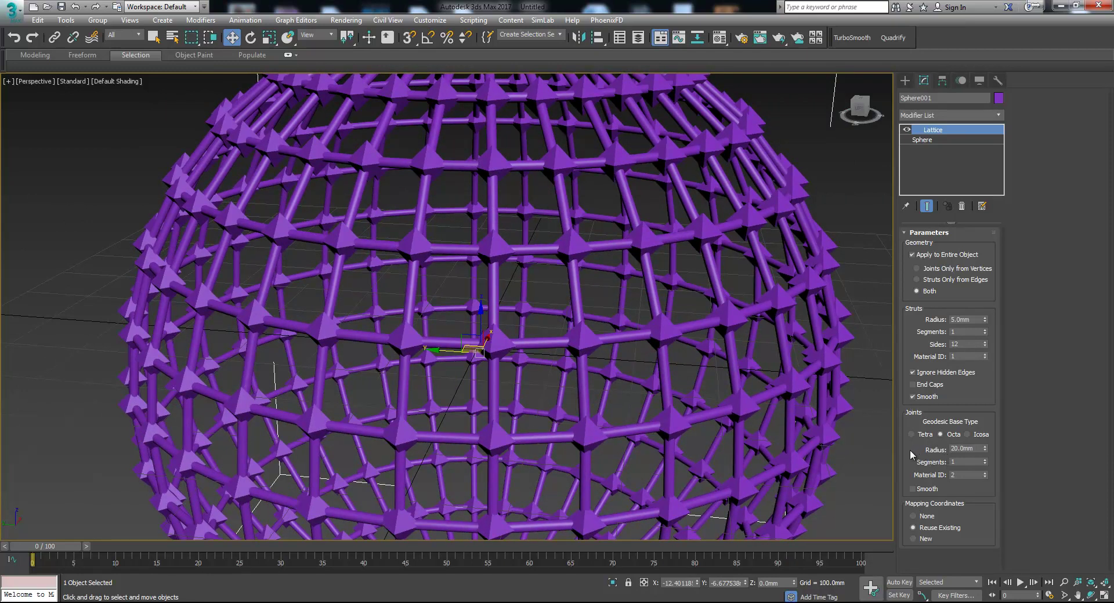
# Try the Icosa and Tetra geodesic base types on the sphere lattice's joints.
pyautogui.click(967, 434)
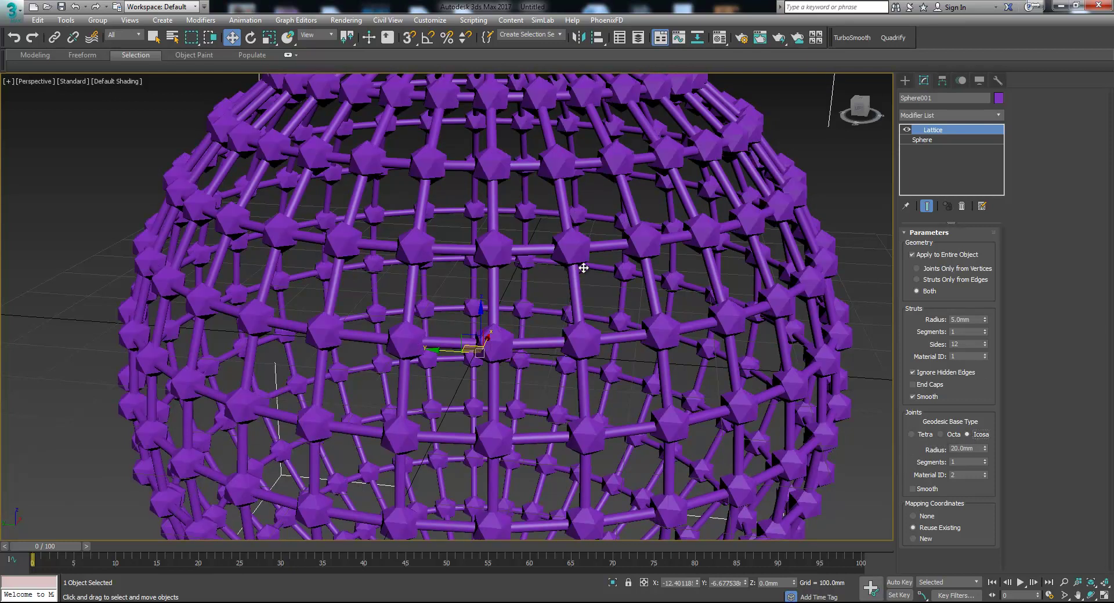
pyautogui.click(922, 435)
pyautogui.keyDown('alt'); pyautogui.moveTo(599, 299); pyautogui.dragTo(678, 308, button='middle'); pyautogui.keyUp('alt')
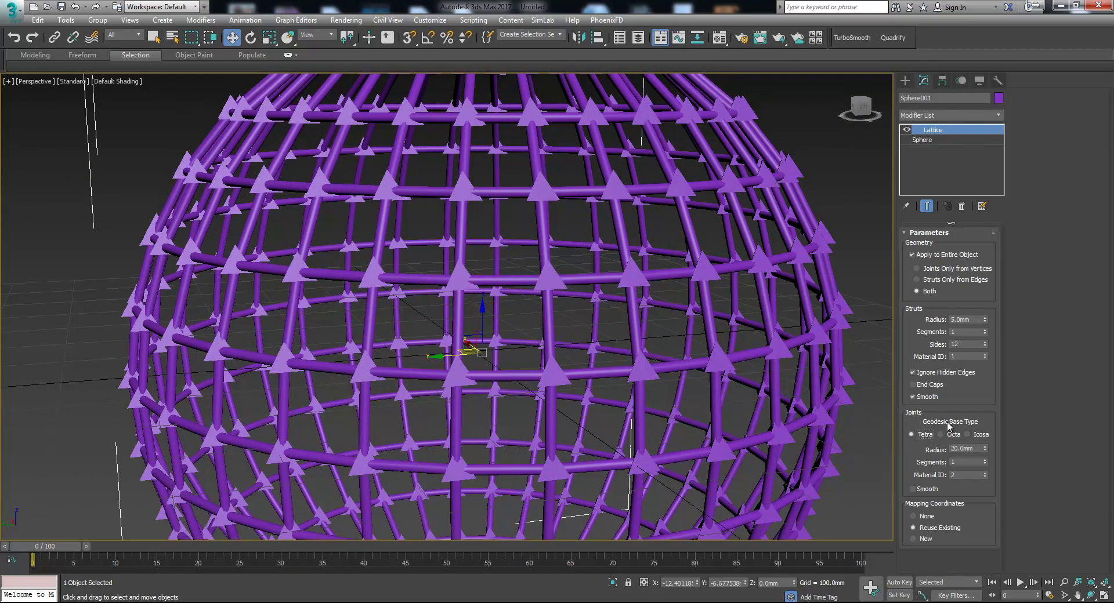
# Raise the number of joint segments to 7.
pyautogui.click(985, 459)
pyautogui.click(984, 459)
pyautogui.click(985, 459)
pyautogui.click(985, 459)
pyautogui.click(984, 459)
pyautogui.click(984, 459)
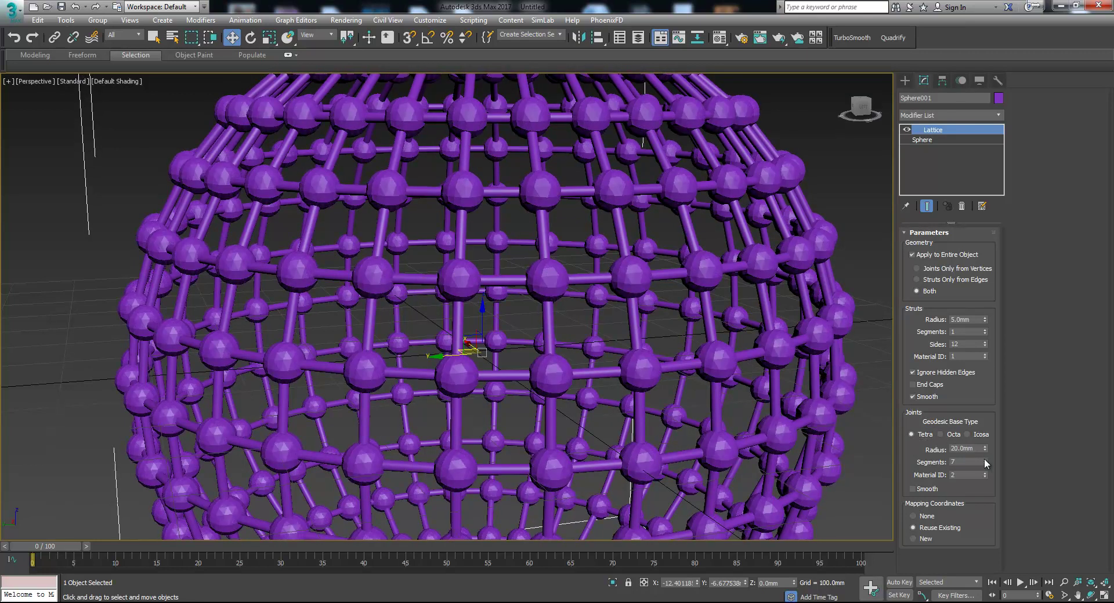
# Compare the Octa and Icosa joint base types, keep Icosa, and inspect the joints up close with and without edged faces.
pyautogui.click(941, 434)
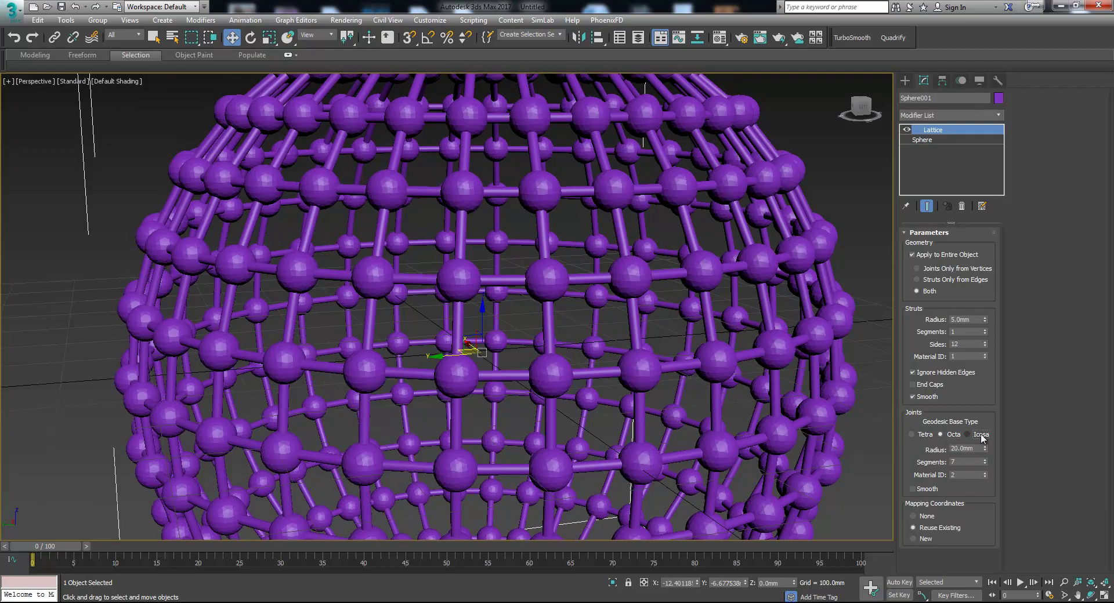
pyautogui.moveTo(731, 319); pyautogui.dragTo(708, 326, button='middle')
pyautogui.press('F4')
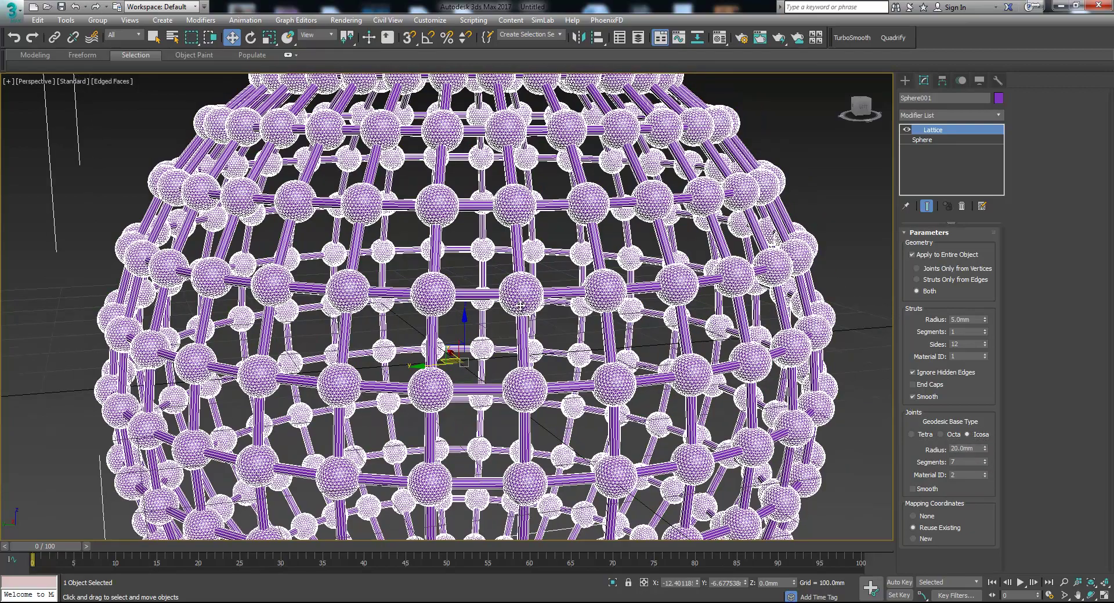
pyautogui.scroll(4, 520, 305)
pyautogui.scroll(-4, 520, 305)
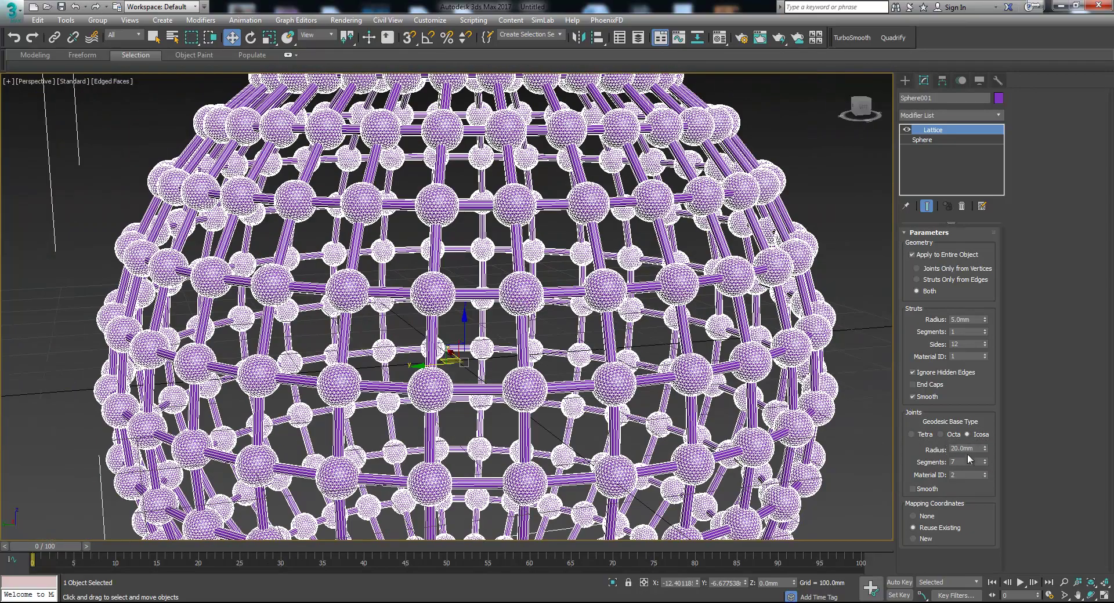
pyautogui.scroll(5, 532, 350)
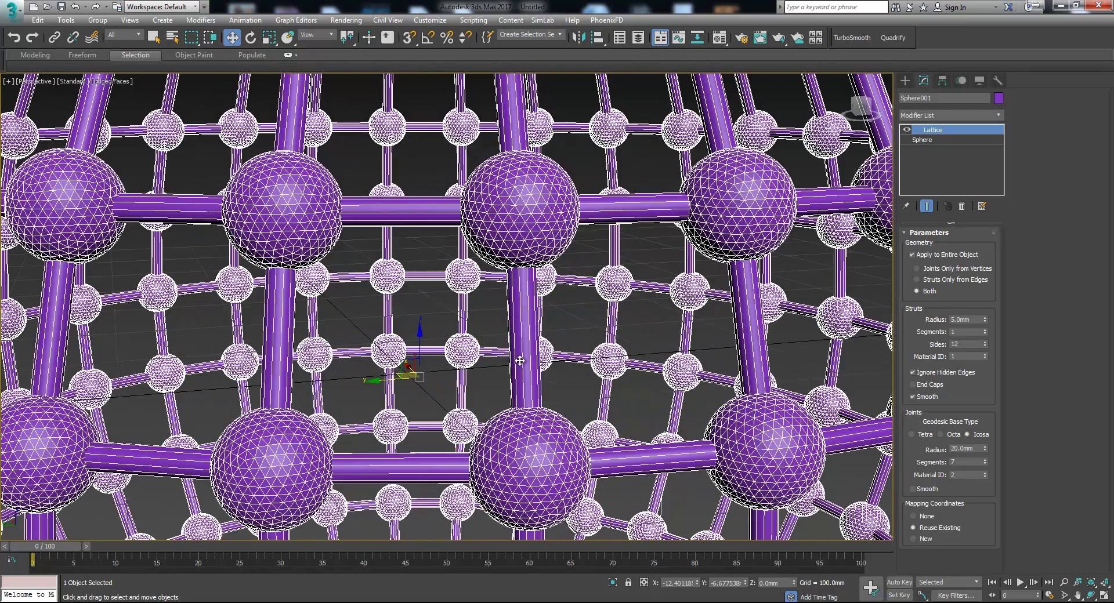
pyautogui.press('F4')
pyautogui.scroll(-5, 516, 428)
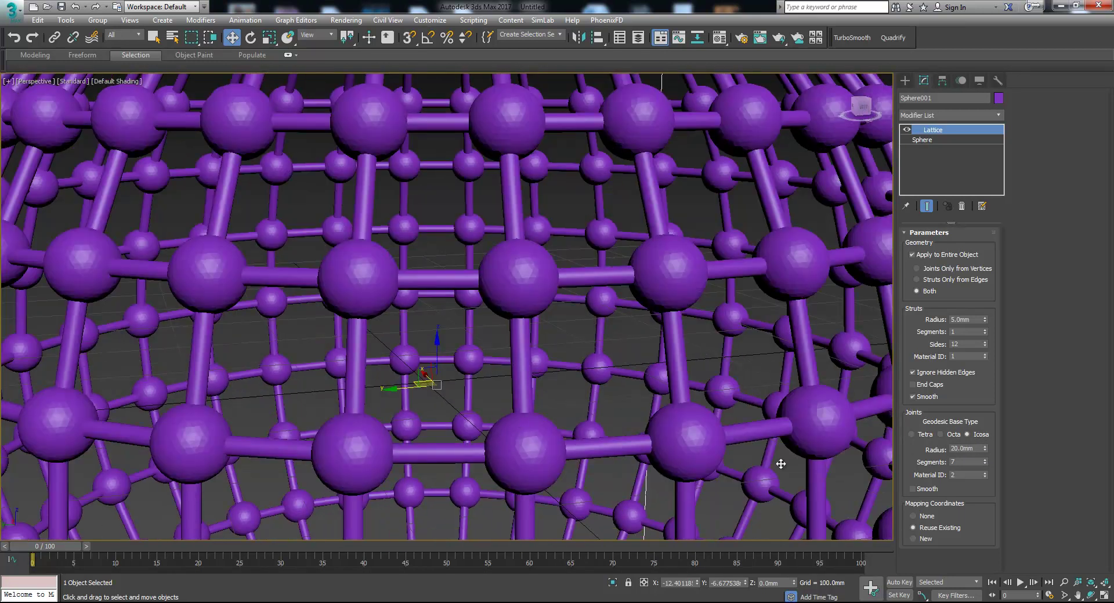
# Enable smoothing on the joints and set their segments to 3.
pyautogui.click(983, 462)
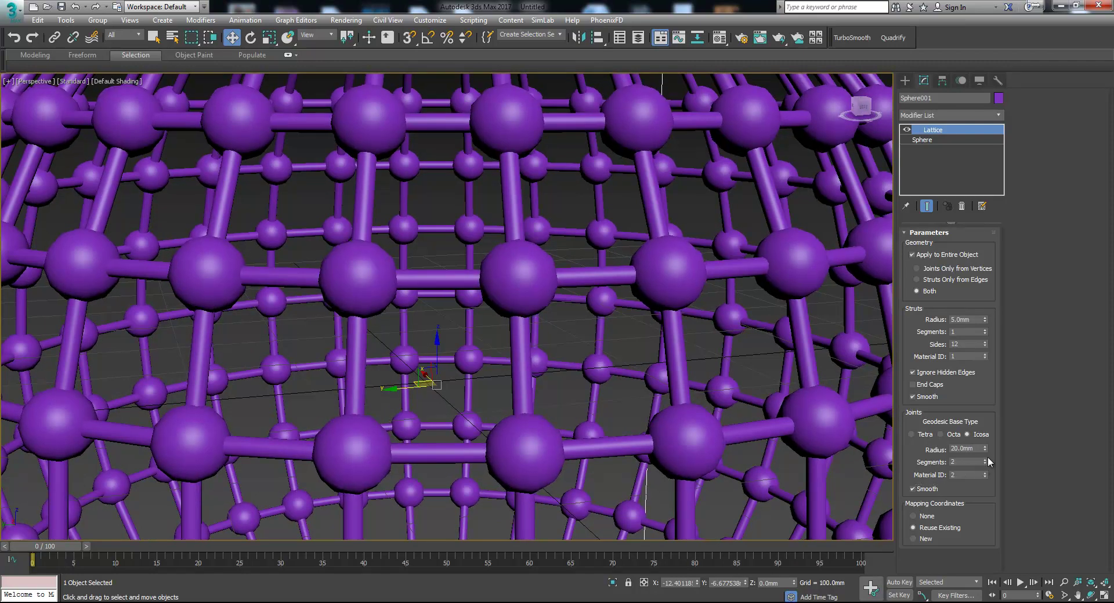
pyautogui.click(986, 460)
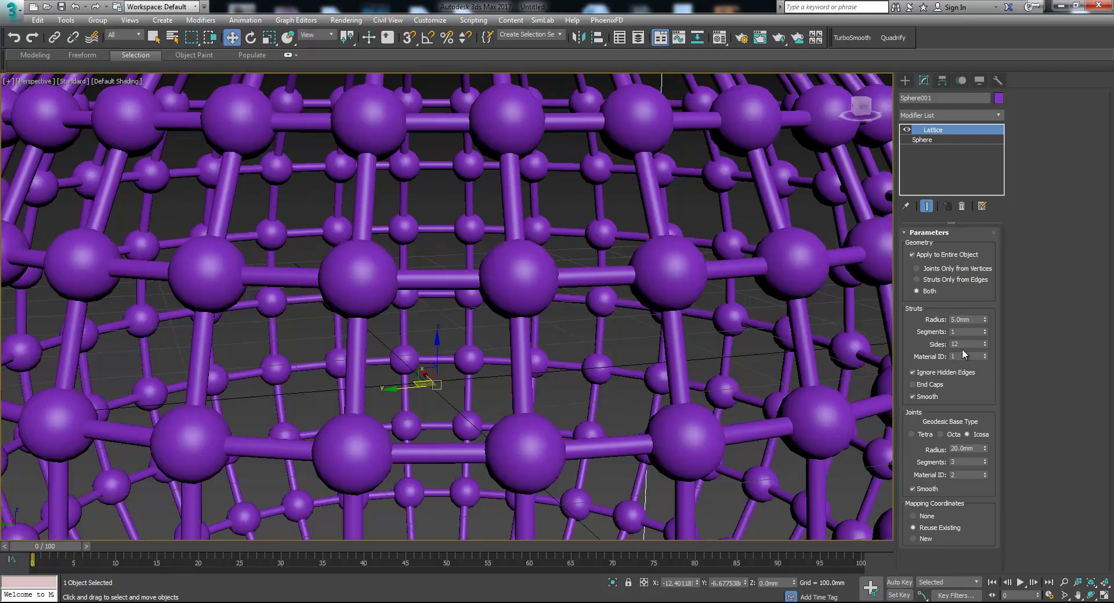
# Reduce the sphere lattice's joint radius to 10 mm.
pyautogui.scroll(-8, 635, 406)
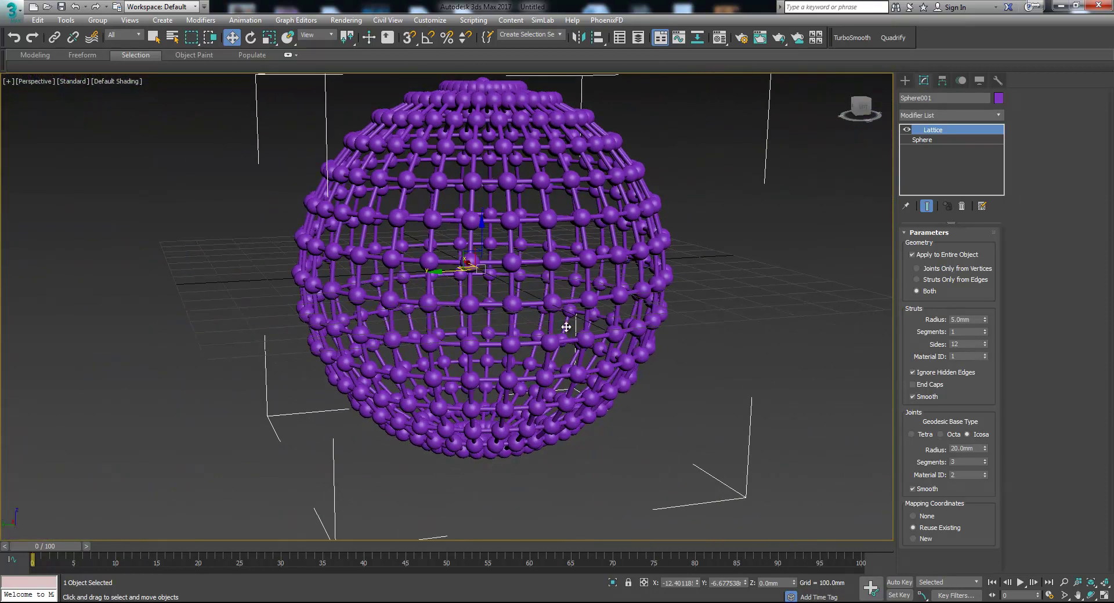
pyautogui.keyDown('alt'); pyautogui.moveTo(566, 335); pyautogui.dragTo(553, 383, button='middle'); pyautogui.keyUp('alt')
pyautogui.scroll(6, 520, 363)
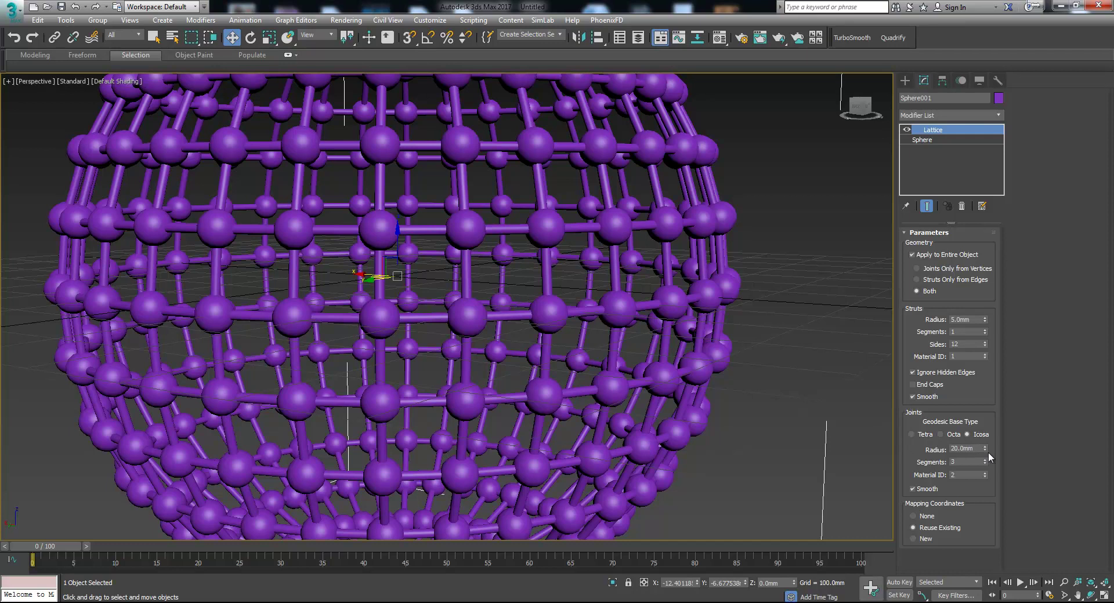
pyautogui.click(985, 450)
pyautogui.click(985, 450)
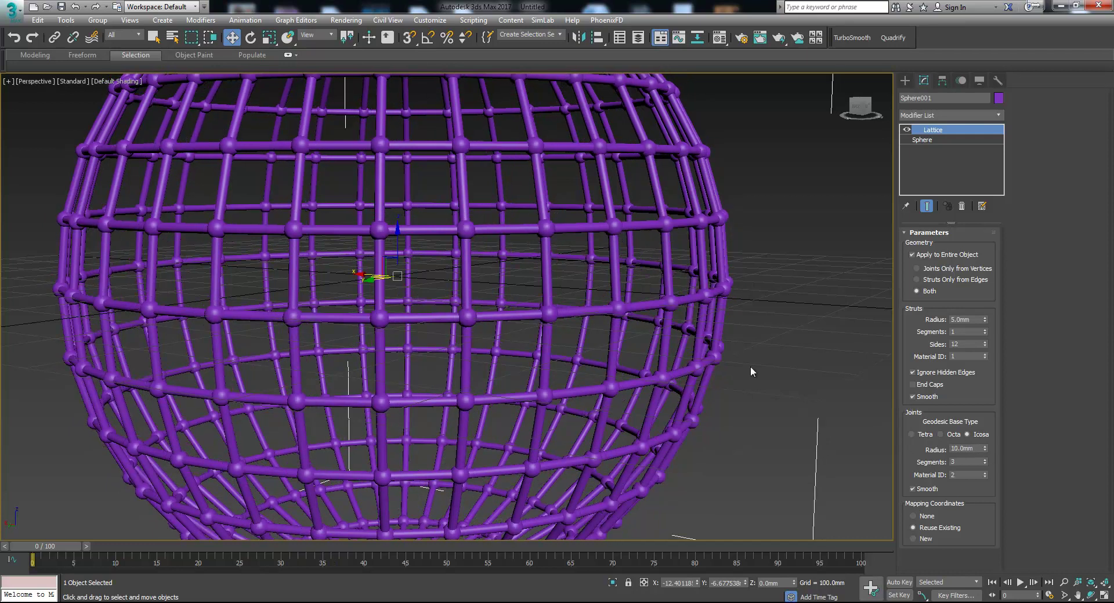
# Set the sphere lattice's strut radius to 2 mm and view the whole sphere.
pyautogui.doubleClick(968, 320)
pyautogui.write('2')
pyautogui.press('Return')
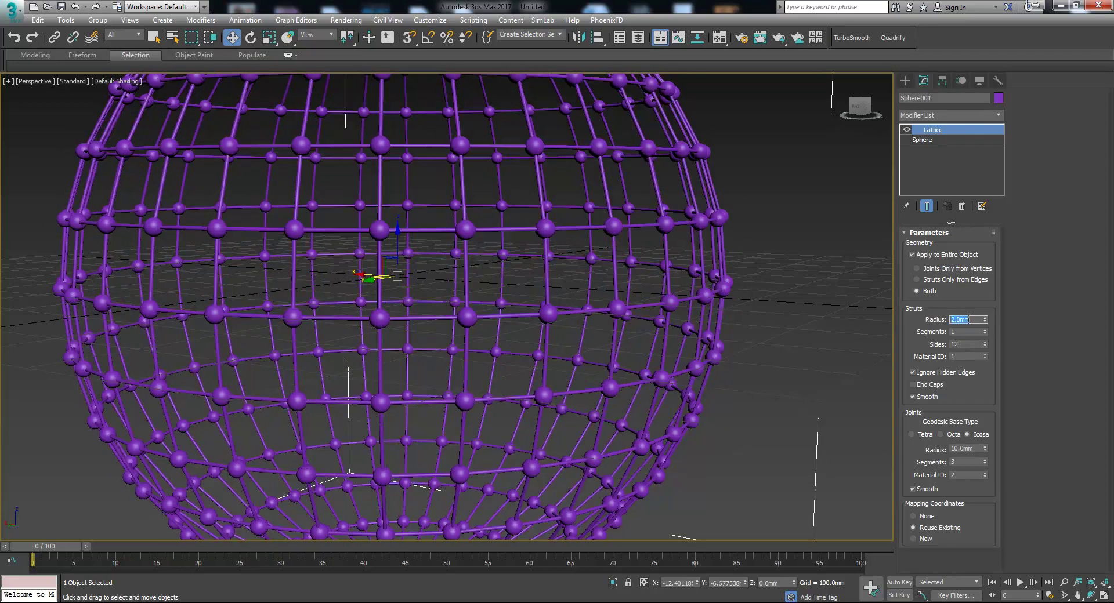
pyautogui.scroll(-5, 667, 342)
pyautogui.keyDown('alt'); pyautogui.moveTo(668, 365); pyautogui.dragTo(567, 386, button='middle'); pyautogui.keyUp('alt')
pyautogui.scroll(-3, 592, 380)
pyautogui.moveTo(719, 365); pyautogui.dragTo(628, 361, button='middle')
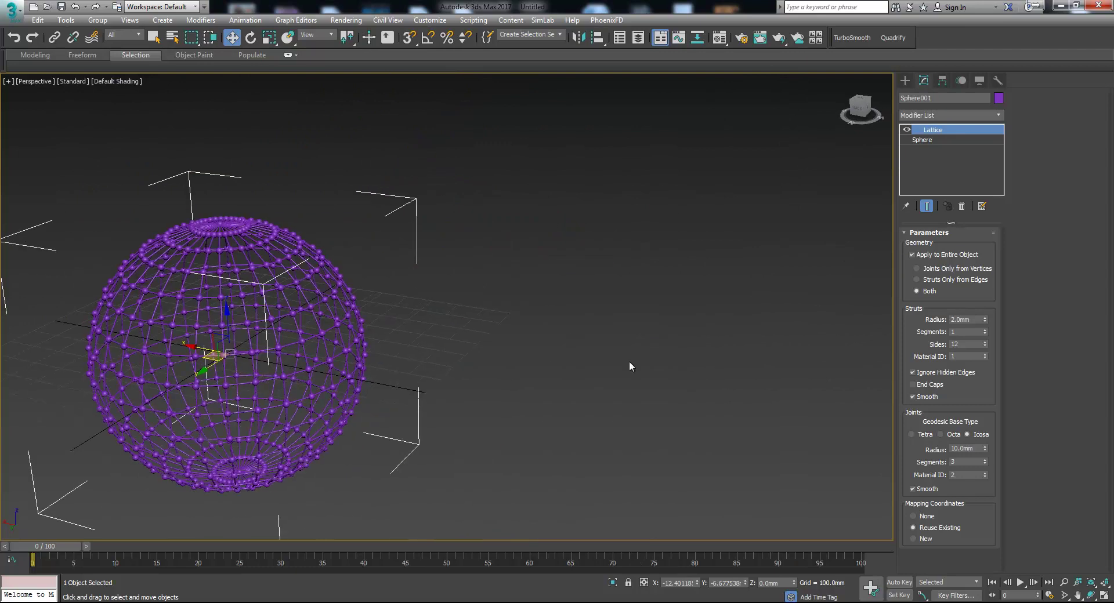
# Create a tall box column beside the sphere, about 146 by 147 mm and 1656 mm high, and show edged faces.
pyautogui.click(905, 80)
pyautogui.click(926, 151)
pyautogui.keyDown('alt'); pyautogui.moveTo(696, 325); pyautogui.dragTo(656, 348, button='middle'); pyautogui.keyUp('alt')
pyautogui.moveTo(522, 339); pyautogui.dragTo(584, 331)
pyautogui.click(594, 112)
pyautogui.moveTo(594, 112); pyautogui.dragTo(609, 268, button='middle')
pyautogui.scroll(-5, 612, 168)
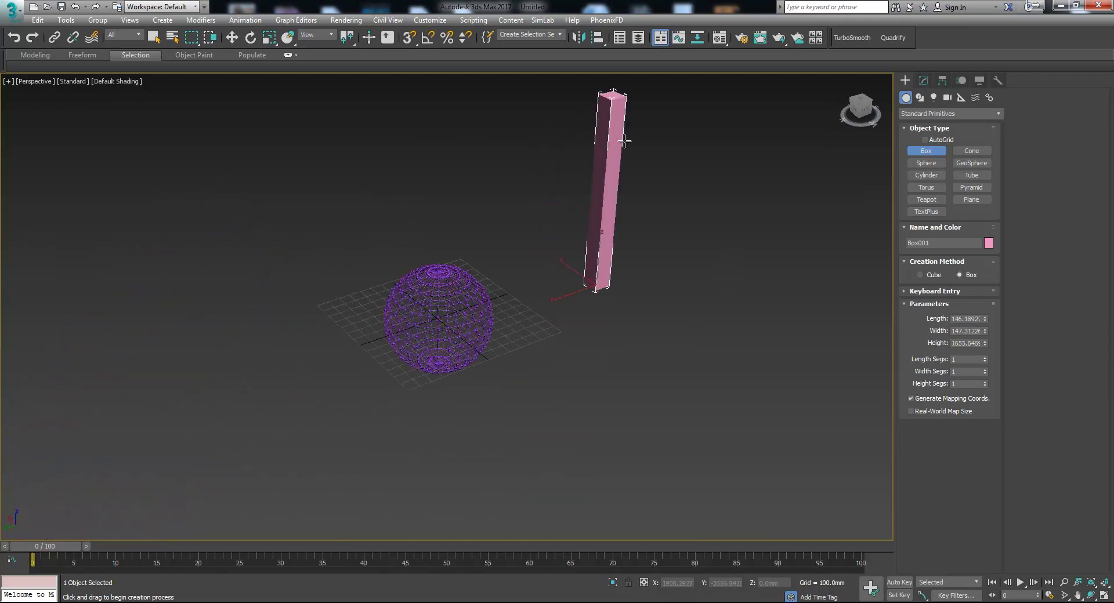
pyautogui.moveTo(628, 111); pyautogui.dragTo(628, 241, button='middle')
pyautogui.press('F4')
pyautogui.press('w')
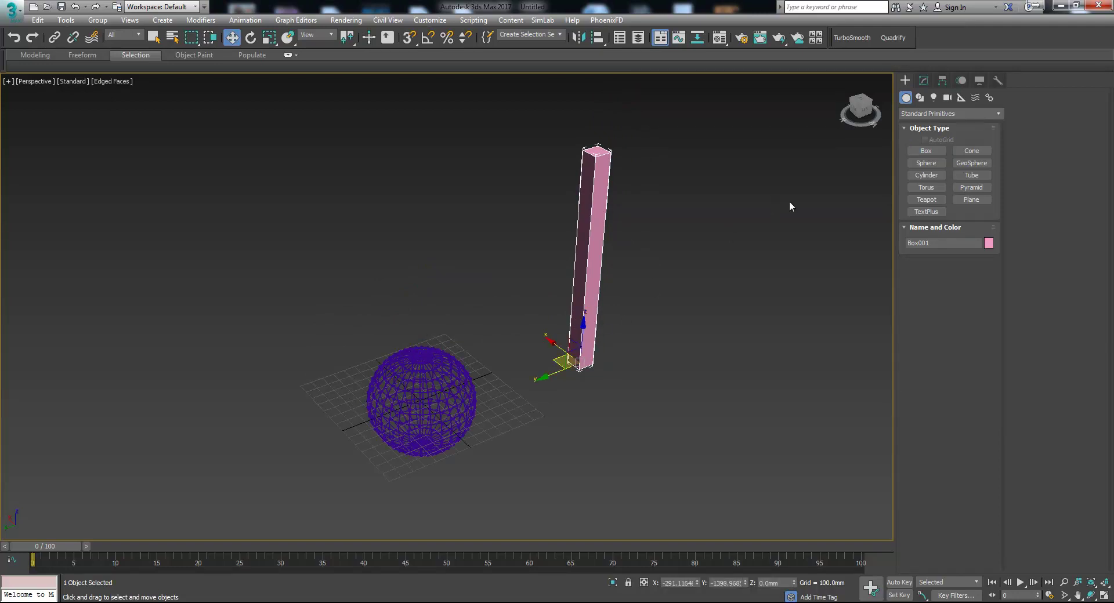
# Turn on angle snap and make a rotated copy of the column that lies horizontally.
pyautogui.press('e')
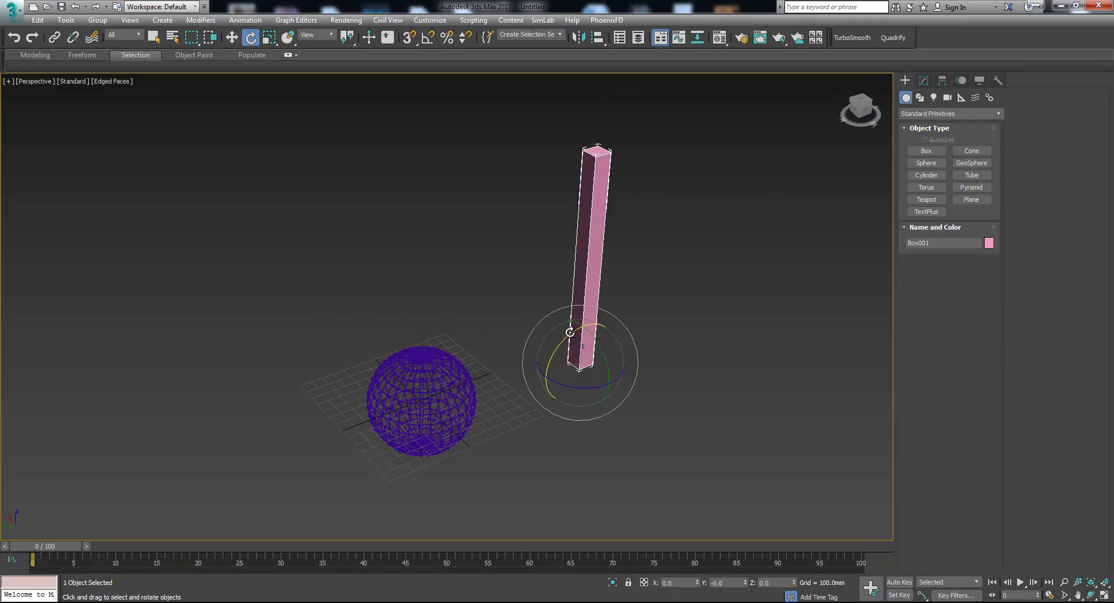
pyautogui.moveTo(570, 332)
pyautogui.keyDown('shift'); pyautogui.mouseDown()
pyautogui.moveTo(464, 394)
pyautogui.moveTo(469, 384)
pyautogui.mouseUp(); pyautogui.keyUp('shift')
pyautogui.rightClick(470, 385)
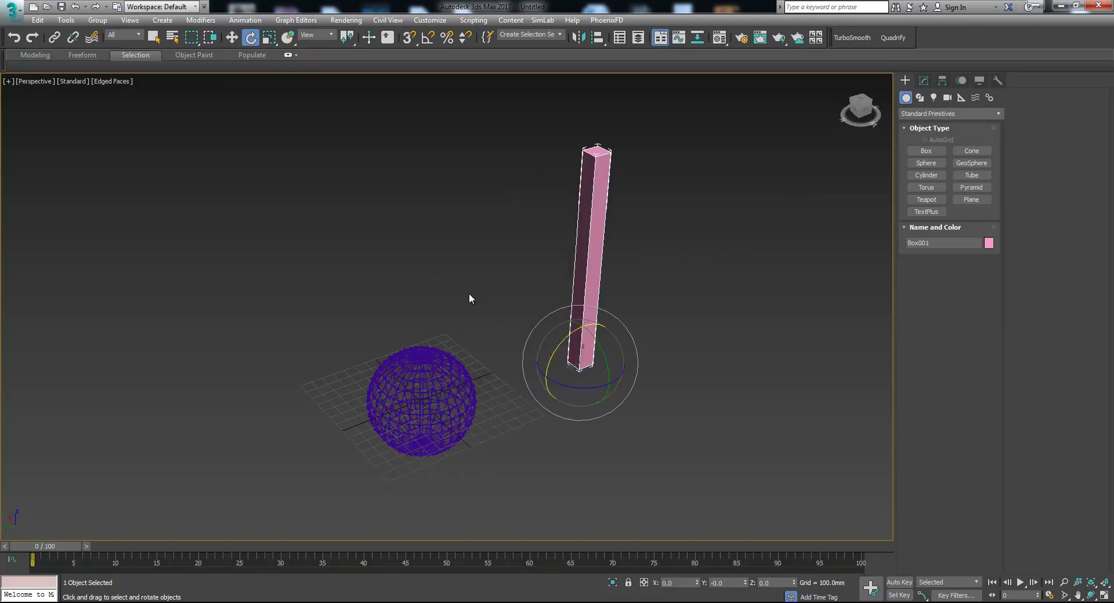
pyautogui.click(428, 38)
pyautogui.moveTo(563, 343)
pyautogui.keyDown('shift'); pyautogui.mouseDown()
pyautogui.moveTo(529, 364)
pyautogui.moveTo(523, 383)
pyautogui.mouseUp(); pyautogui.keyUp('shift')
pyautogui.press('Return')
# Move the horizontal beam up so that it crosses the column near its upper end.
pyautogui.keyDown('alt'); pyautogui.moveTo(584, 379); pyautogui.dragTo(560, 355, button='middle'); pyautogui.keyUp('alt')
pyautogui.press('w')
pyautogui.moveTo(588, 384); pyautogui.dragTo(651, 188)
pyautogui.keyDown('alt'); pyautogui.moveTo(651, 188); pyautogui.dragTo(602, 255, button='middle'); pyautogui.keyUp('alt')
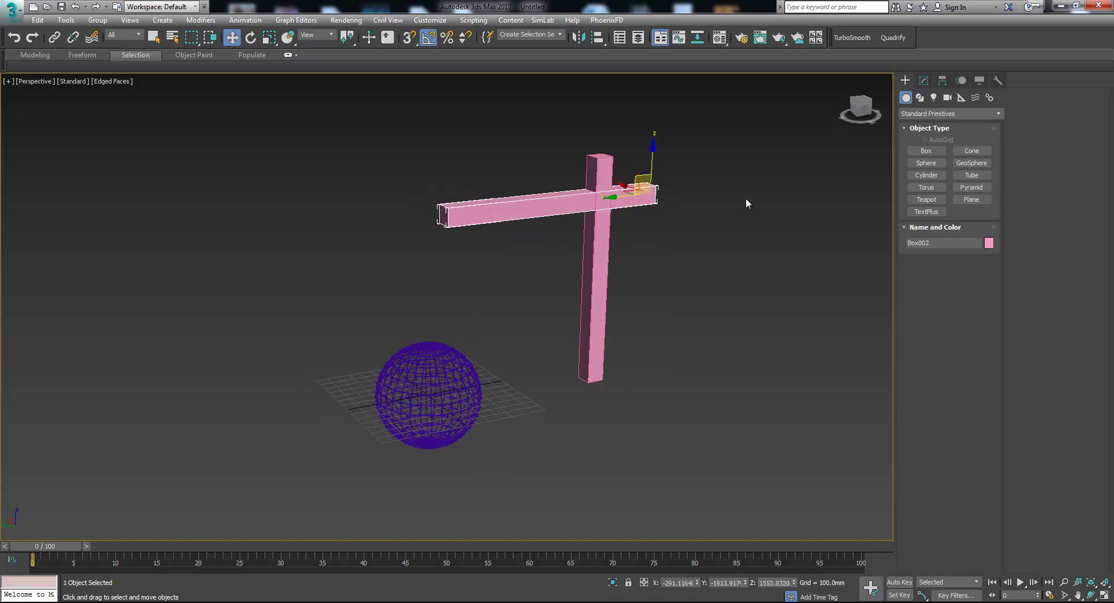
# Create a flat base box, about 527 by 566 mm, under the foot of the column.
pyautogui.click(925, 151)
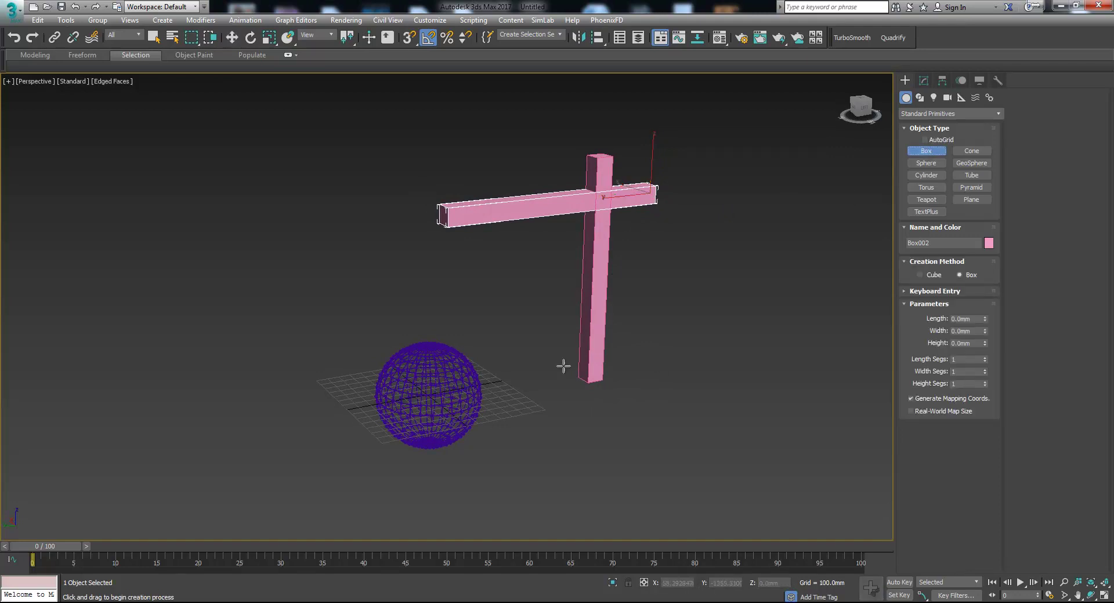
pyautogui.keyDown('alt'); pyautogui.moveTo(564, 370); pyautogui.dragTo(545, 356, button='middle'); pyautogui.keyUp('alt')
pyautogui.moveTo(545, 348); pyautogui.dragTo(631, 369)
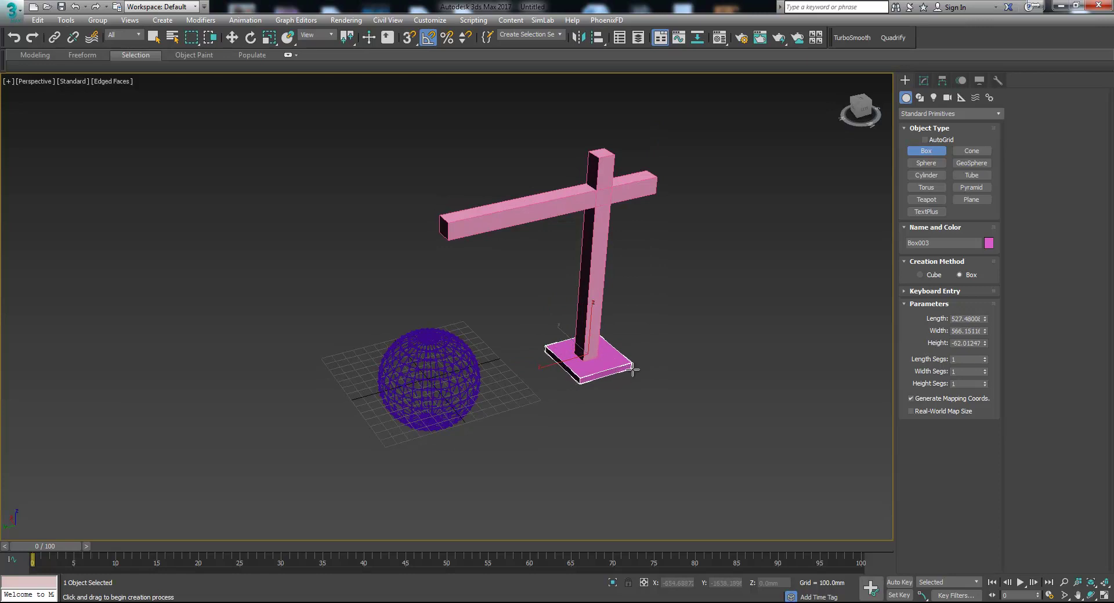
pyautogui.click(647, 353)
pyautogui.press('w')
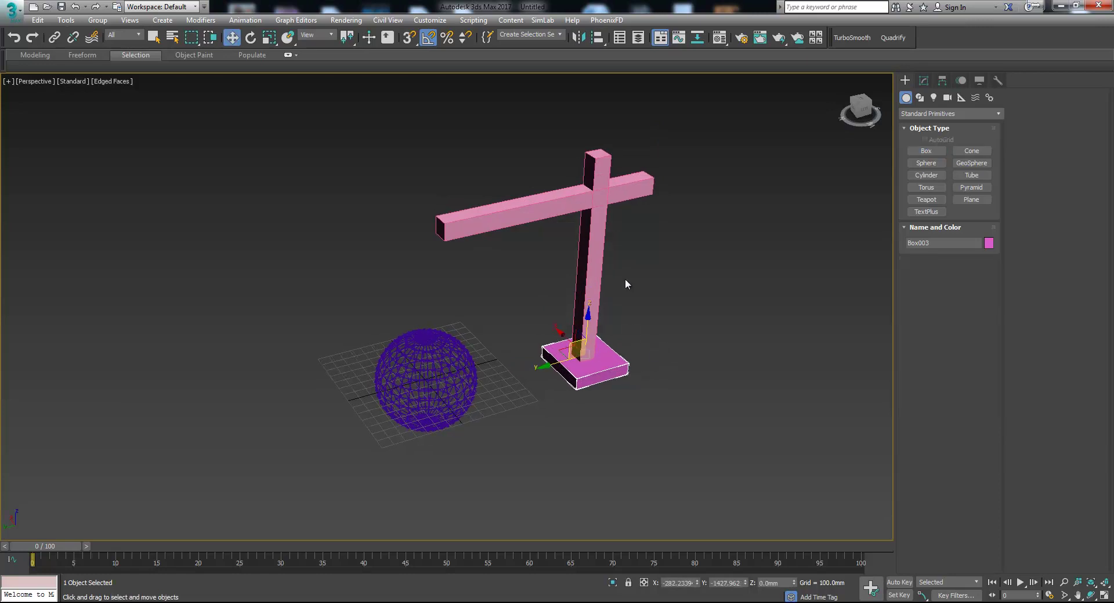
# Apply the Lattice modifier to the vertical column box.
pyautogui.click(624, 277)
pyautogui.click(593, 253)
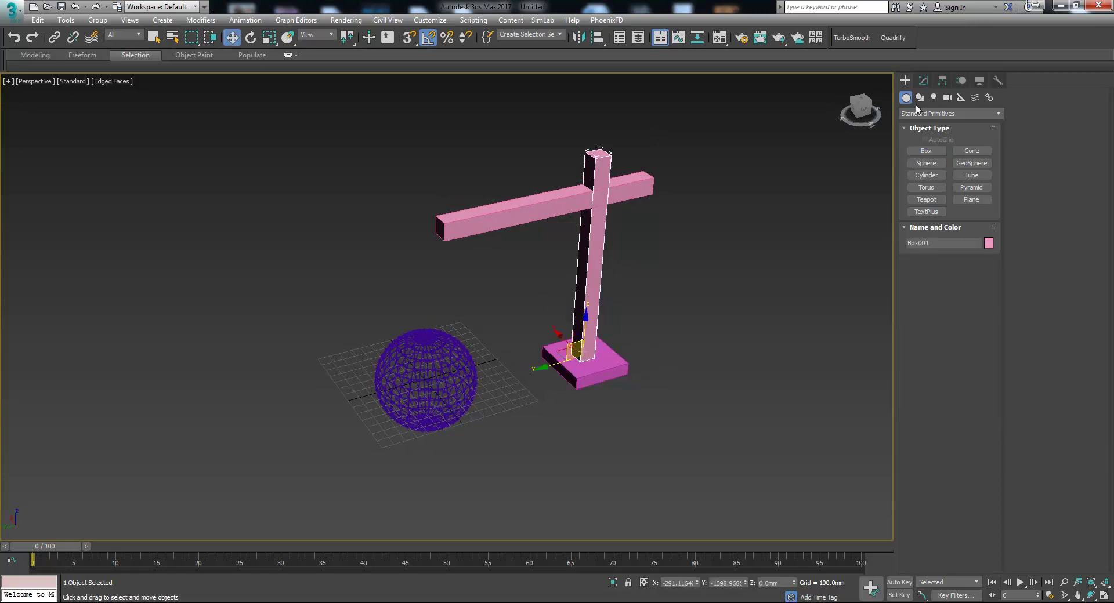
pyautogui.click(922, 81)
pyautogui.click(998, 115)
pyautogui.click(1001, 338)
pyautogui.moveTo(1000, 333); pyautogui.dragTo(1000, 351)
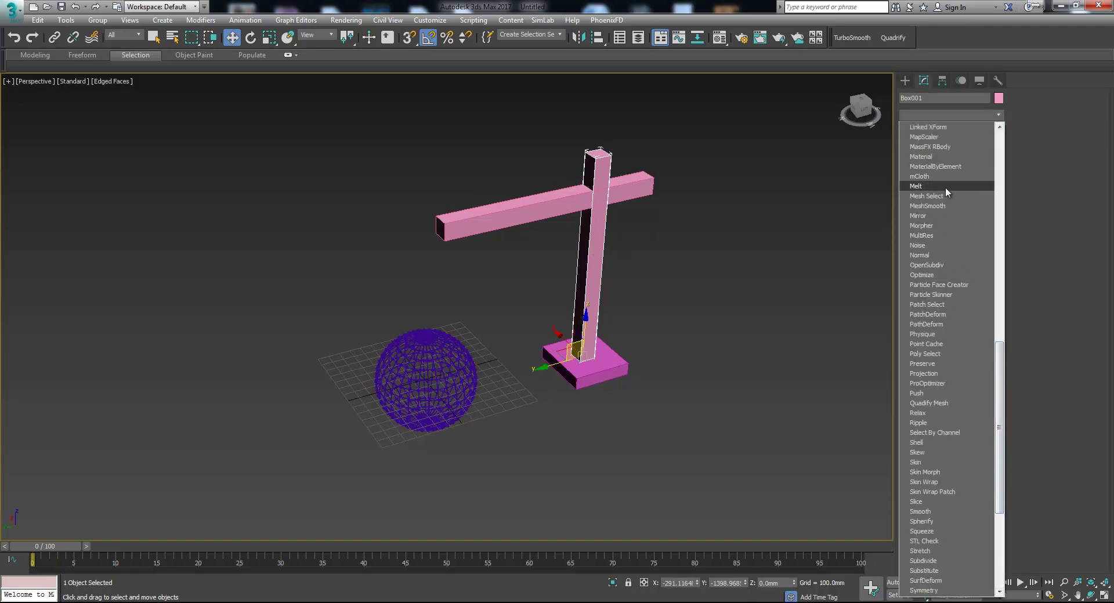
pyautogui.scroll(1, 968, 139)
pyautogui.click(955, 156)
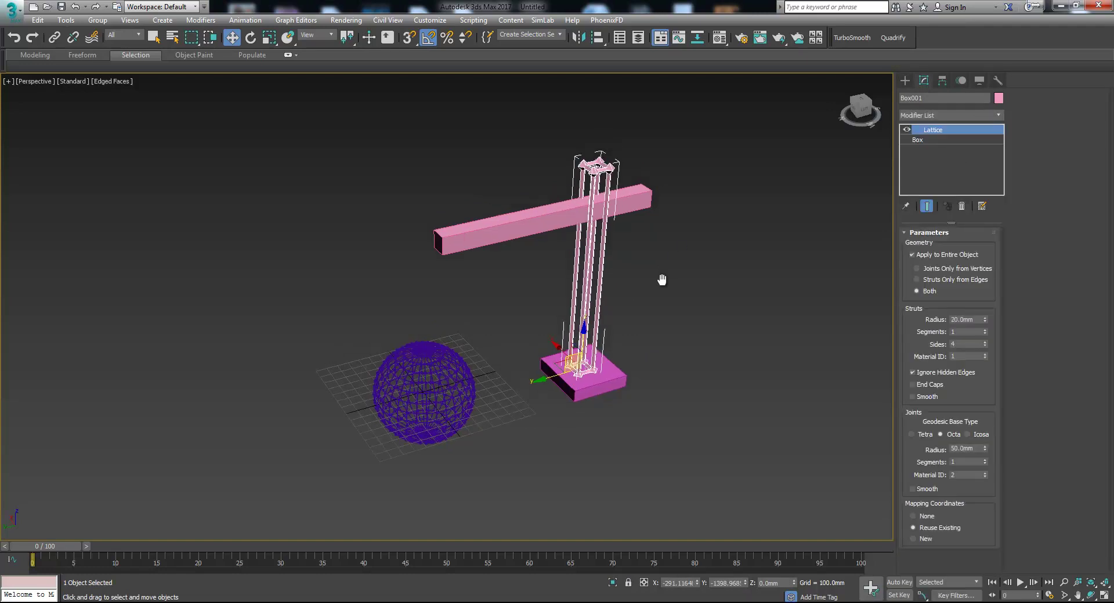
# Set the column lattice's strut radius to 5 mm.
pyautogui.scroll(3, 661, 285)
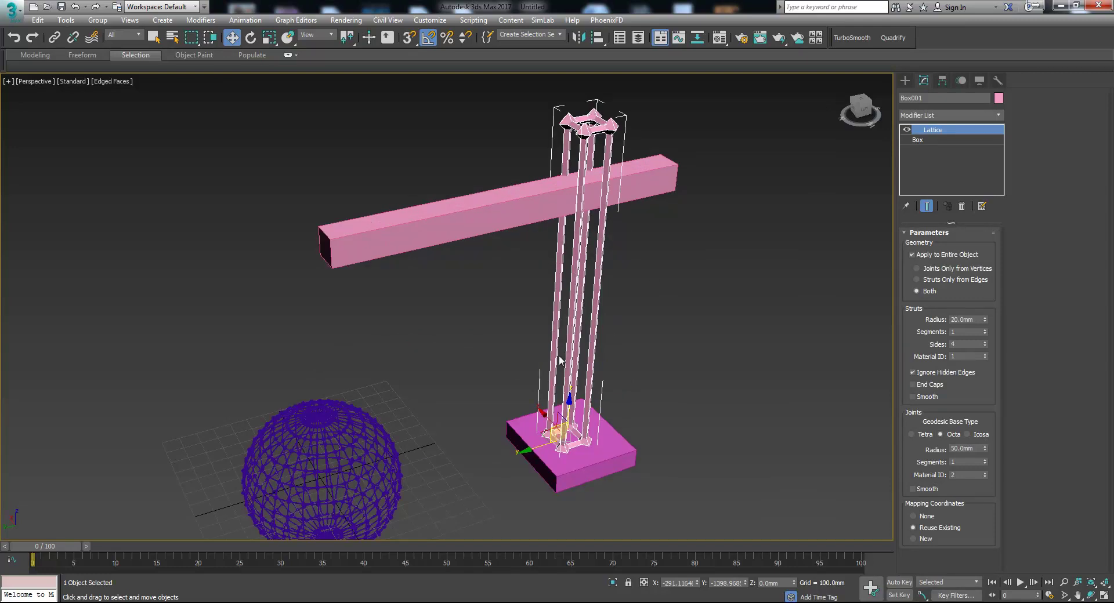
pyautogui.keyDown('alt'); pyautogui.moveTo(628, 232); pyautogui.dragTo(584, 232, button='middle'); pyautogui.keyUp('alt')
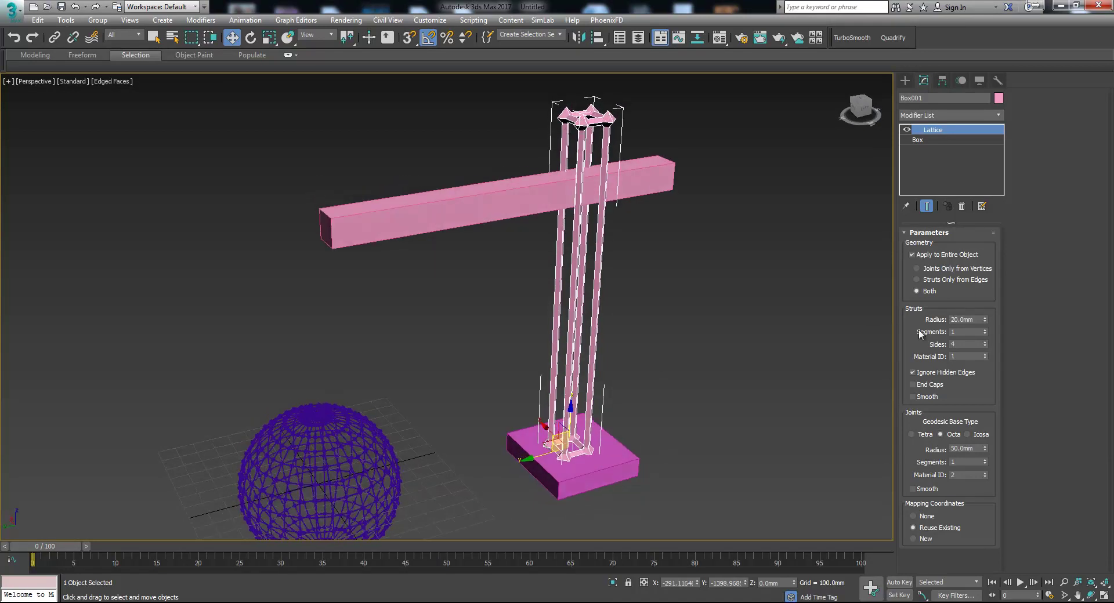
pyautogui.doubleClick(967, 319)
pyautogui.write('5')
pyautogui.press('Return')
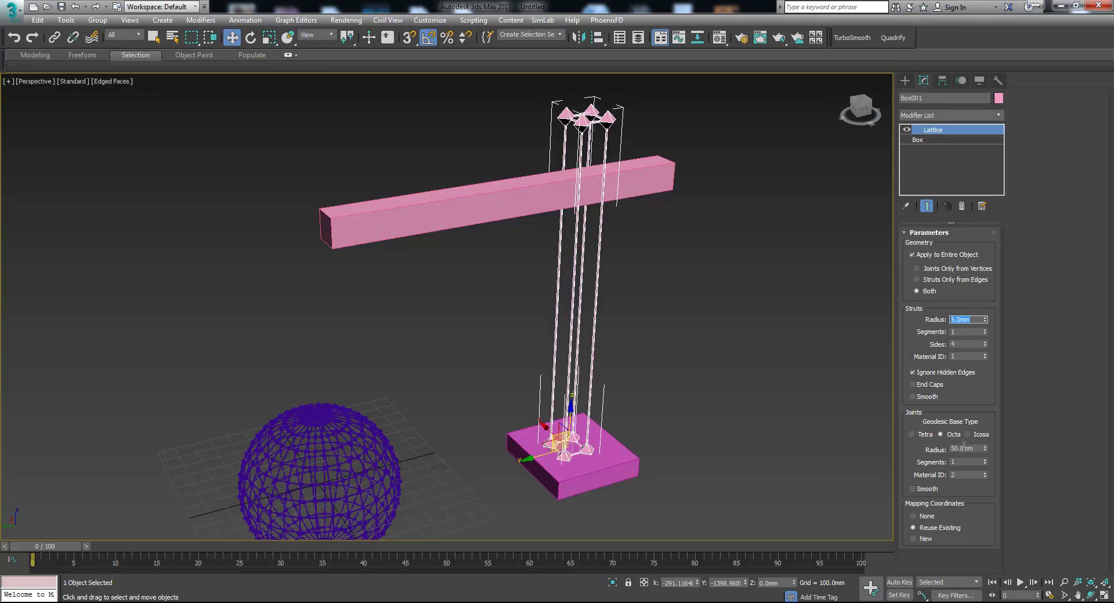
# Set the column lattice's joint radius to 10 mm, then deselect the column and view its struts up close.
pyautogui.doubleClick(962, 448)
pyautogui.write('5')
pyautogui.press('Return')
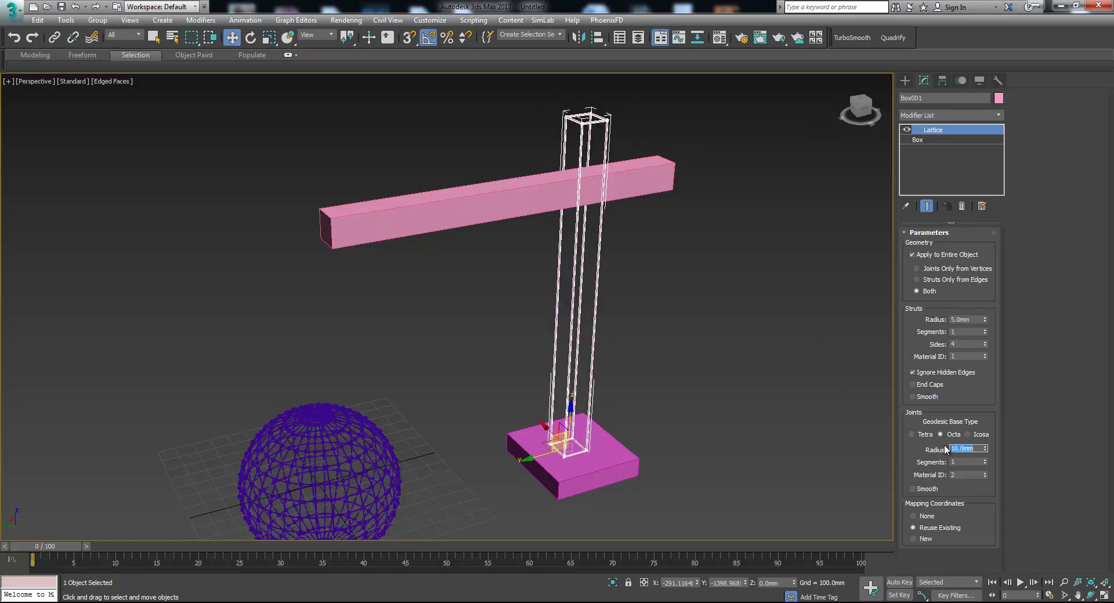
pyautogui.click(660, 300)
pyautogui.scroll(4, 589, 316)
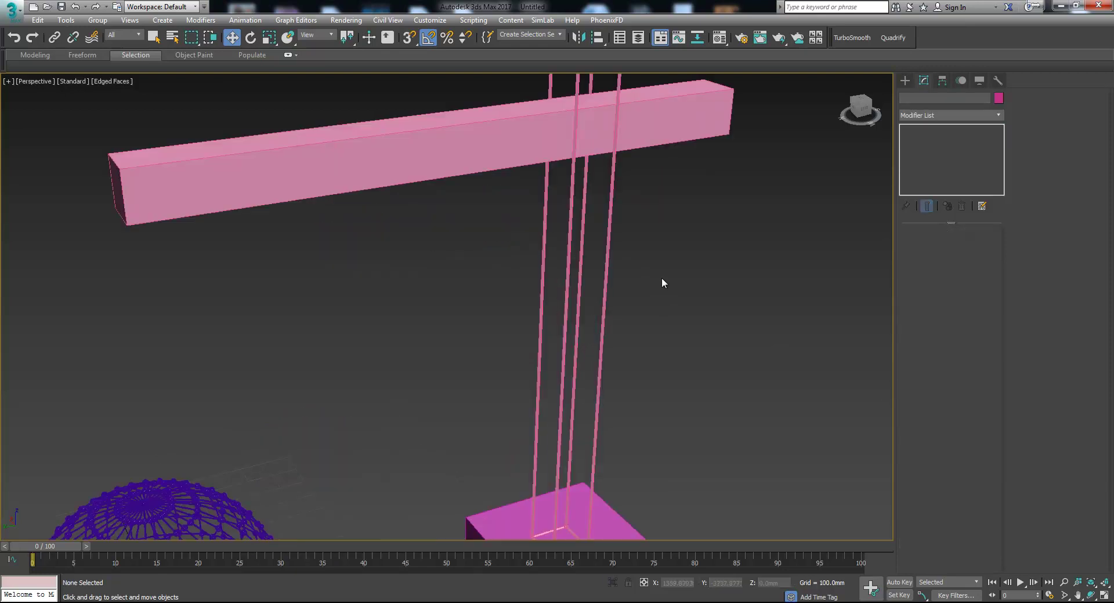
# Set the column box's height segments to 18 and its width segments to 2, beneath the Lattice modifier.
pyautogui.click(573, 309)
pyautogui.scroll(-4, 572, 309)
pyautogui.click(951, 140)
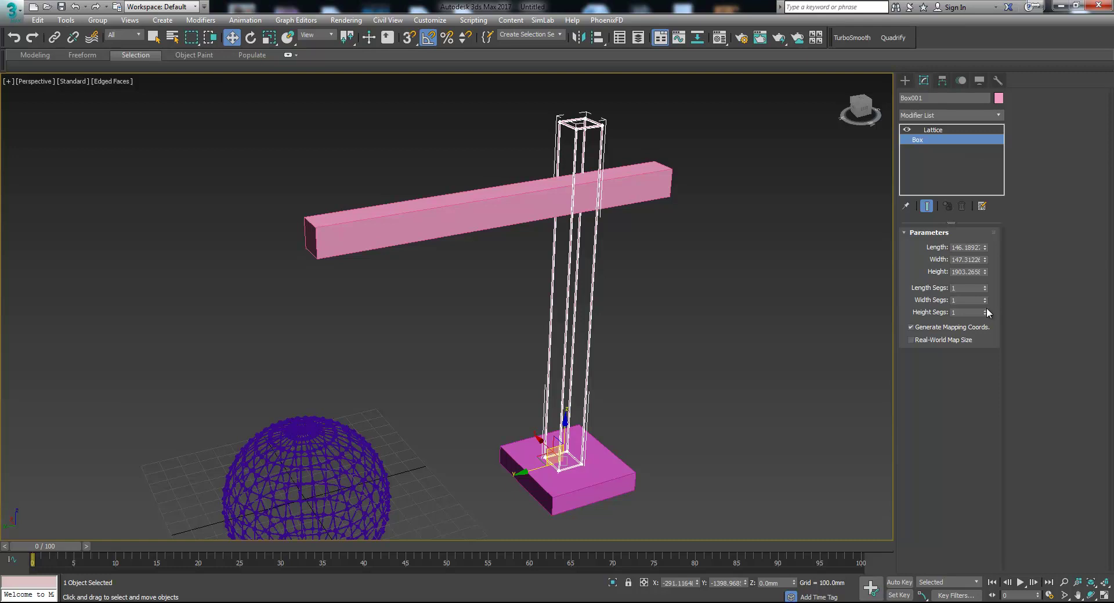
pyautogui.moveTo(985, 312); pyautogui.dragTo(982, 300)
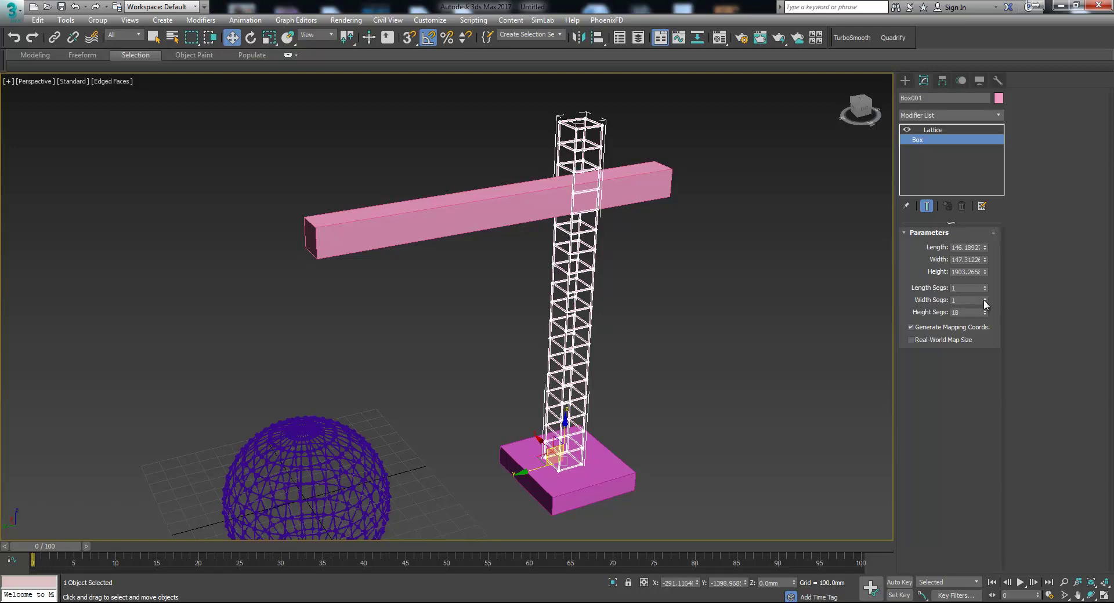
pyautogui.click(984, 298)
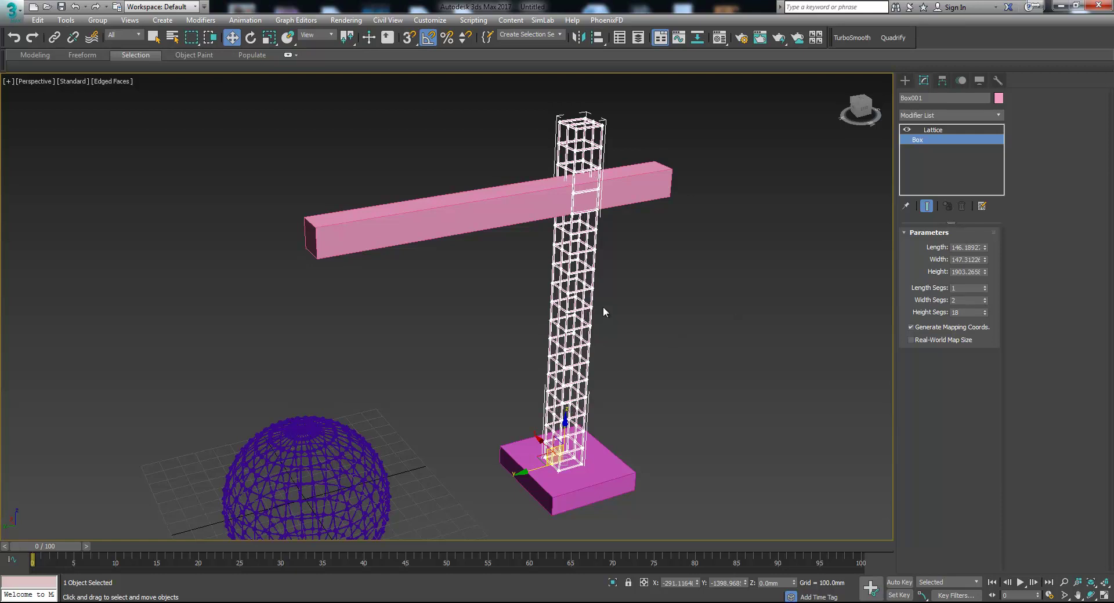
pyautogui.moveTo(603, 312)
pyautogui.keyDown('alt'); pyautogui.mouseDown(button='middle')
pyautogui.moveTo(646, 313)
pyautogui.moveTo(610, 316)
pyautogui.moveTo(604, 297)
pyautogui.mouseUp(button='middle'); pyautogui.keyUp('alt')
pyautogui.scroll(5, 610, 316)
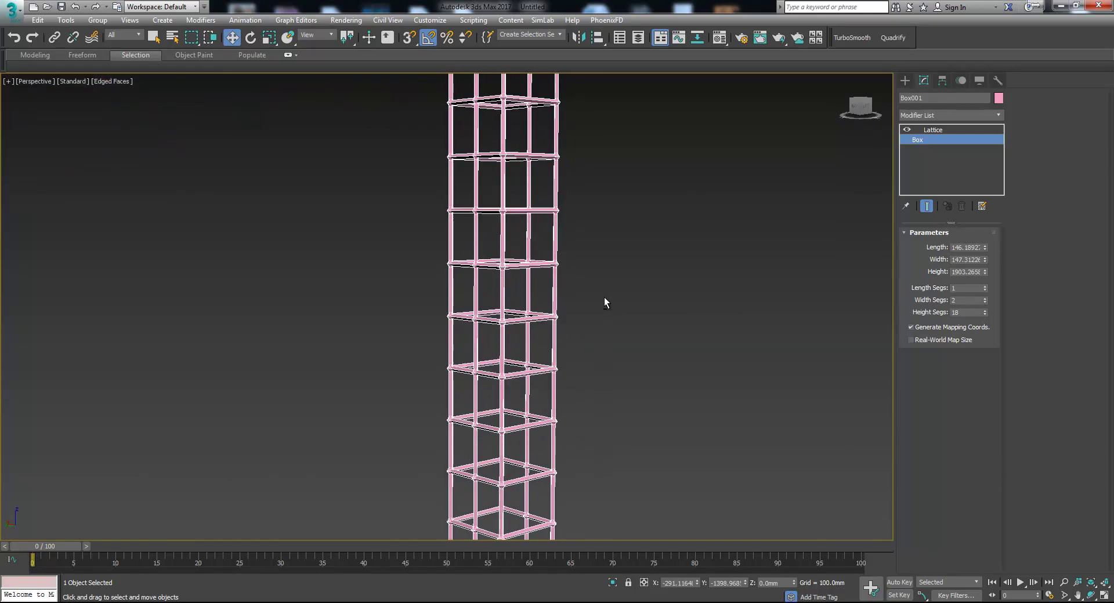
# Set the column box's length segments to 2 and its height segments to 24.
pyautogui.click(984, 286)
pyautogui.keyDown('alt'); pyautogui.moveTo(722, 318); pyautogui.dragTo(705, 297, button='middle'); pyautogui.keyUp('alt')
pyautogui.click(984, 310)
pyautogui.click(984, 309)
pyautogui.click(984, 310)
pyautogui.click(984, 310)
pyautogui.click(984, 310)
pyautogui.click(983, 310)
pyautogui.keyDown('alt'); pyautogui.moveTo(748, 345); pyautogui.dragTo(653, 339, button='middle'); pyautogui.keyUp('alt')
pyautogui.moveTo(591, 147); pyautogui.dragTo(559, 285, button='middle')
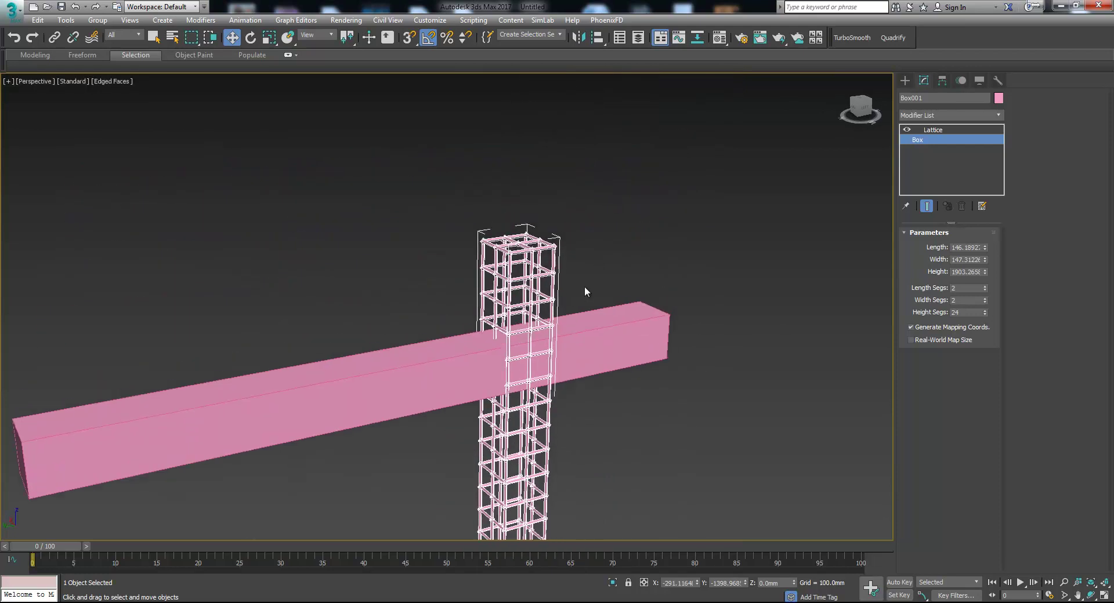
pyautogui.scroll(3, 542, 255)
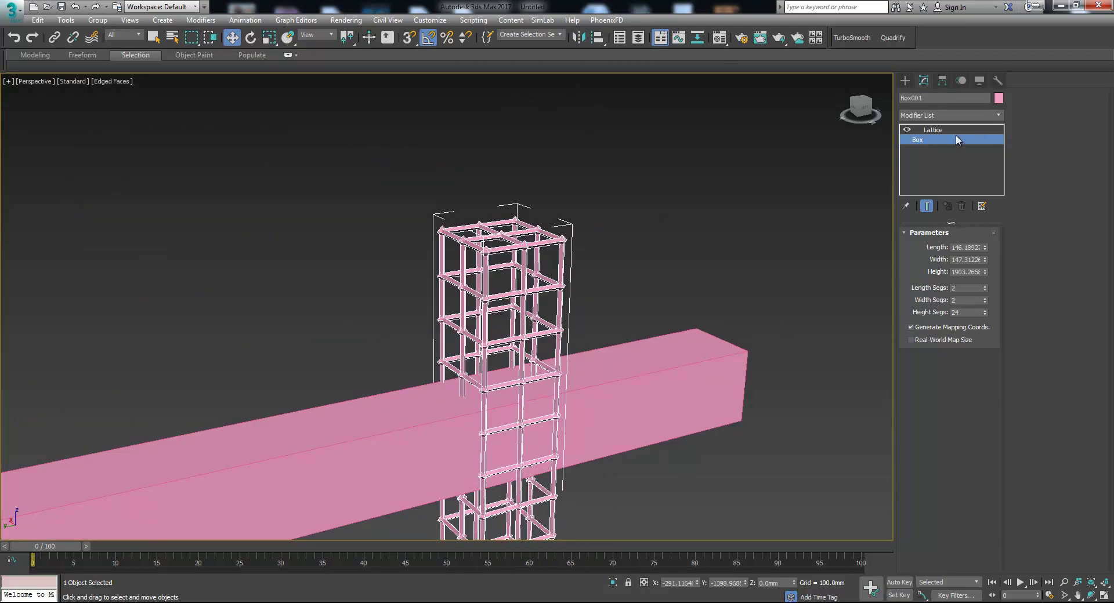
# Add an Edit Poly modifier between the column's Box and Lattice, and turn off the Lattice display.
pyautogui.click(998, 116)
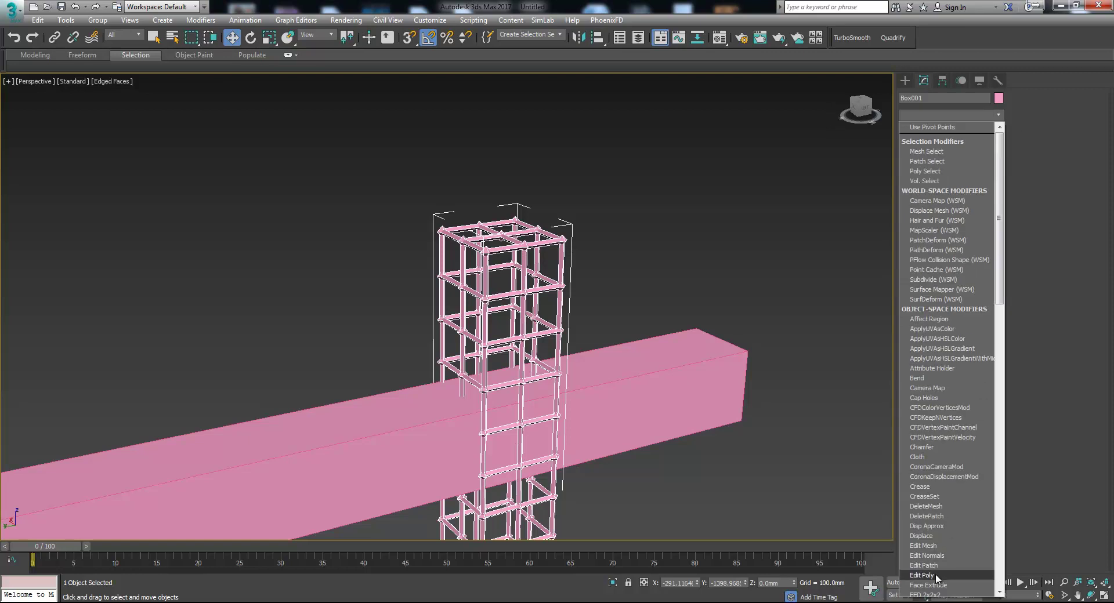
pyautogui.click(934, 131)
pyautogui.moveTo(787, 230); pyautogui.dragTo(732, 262, button='middle')
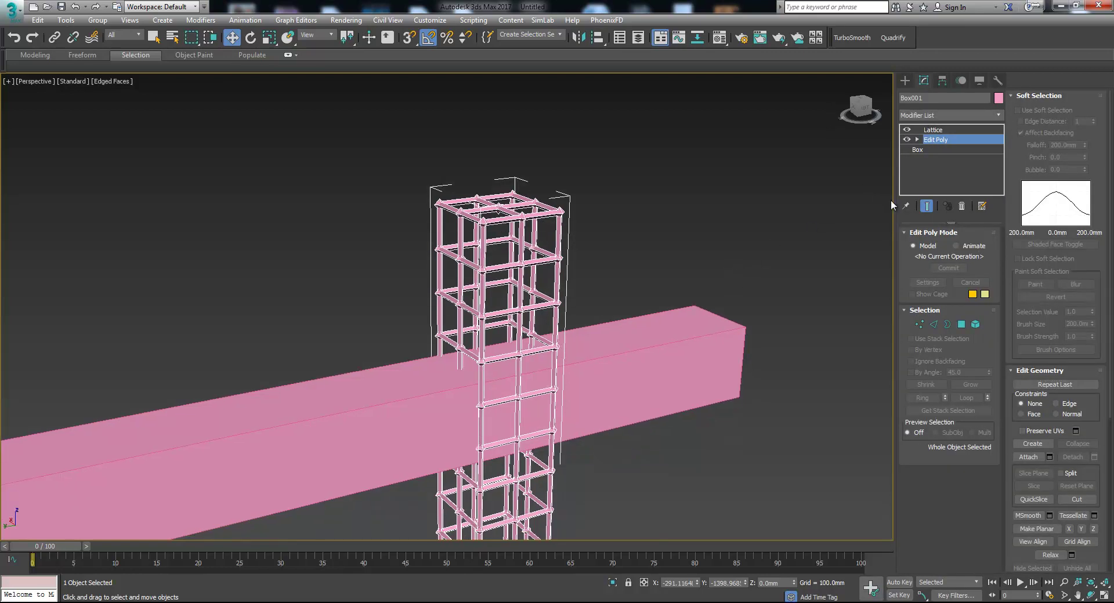
pyautogui.click(907, 129)
pyautogui.scroll(-3, 678, 312)
# Select all of the column's vertices in Edit Poly and connect them with diagonal edges.
pyautogui.click(920, 324)
pyautogui.scroll(-5, 714, 366)
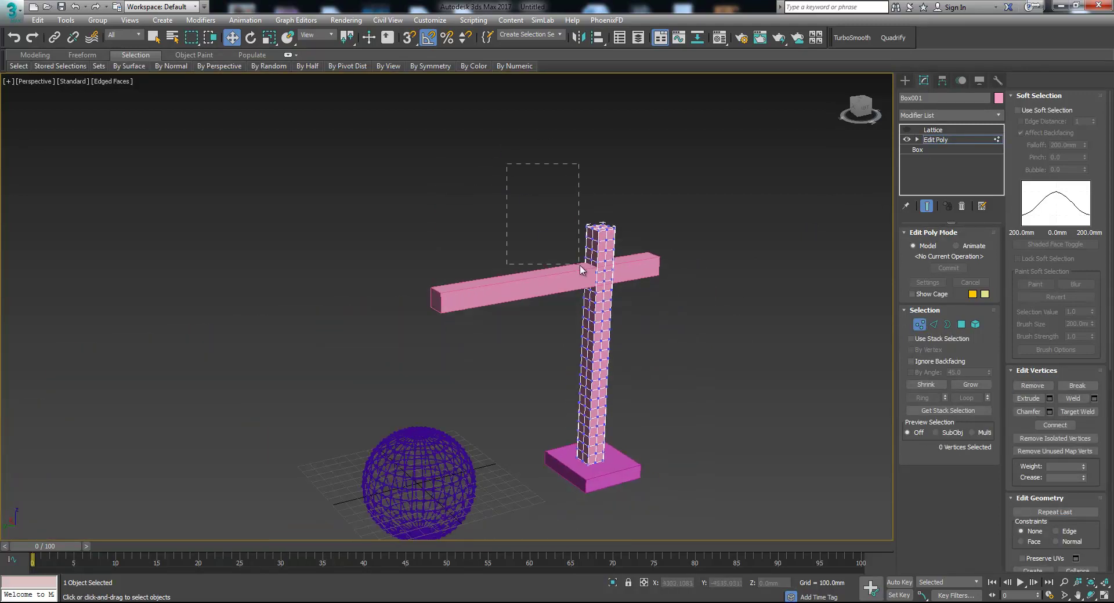
pyautogui.moveTo(642, 352); pyautogui.dragTo(723, 510)
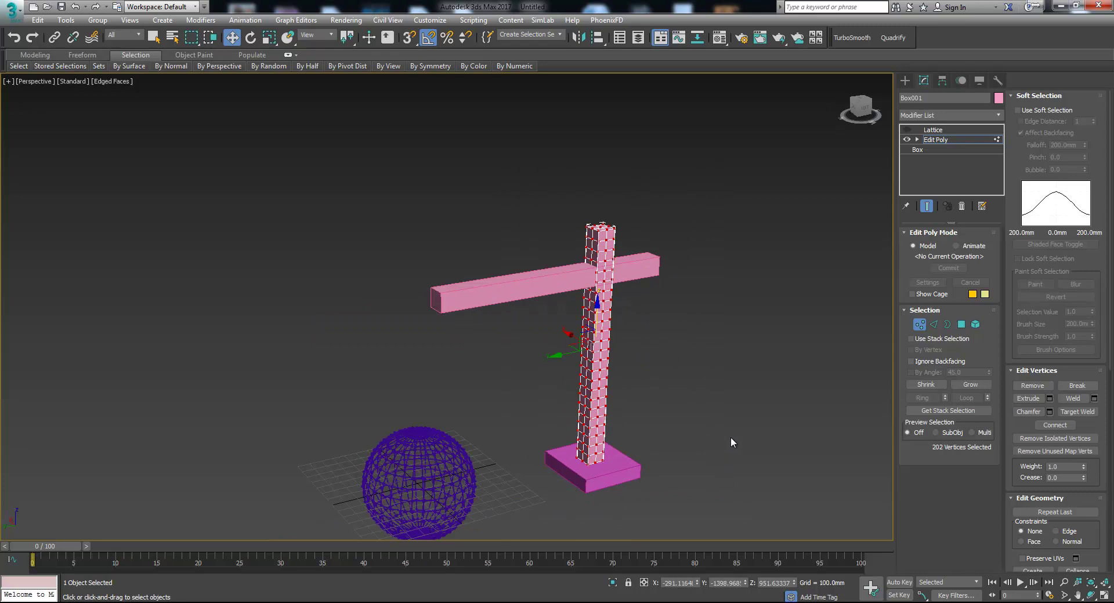
pyautogui.scroll(3, 711, 274)
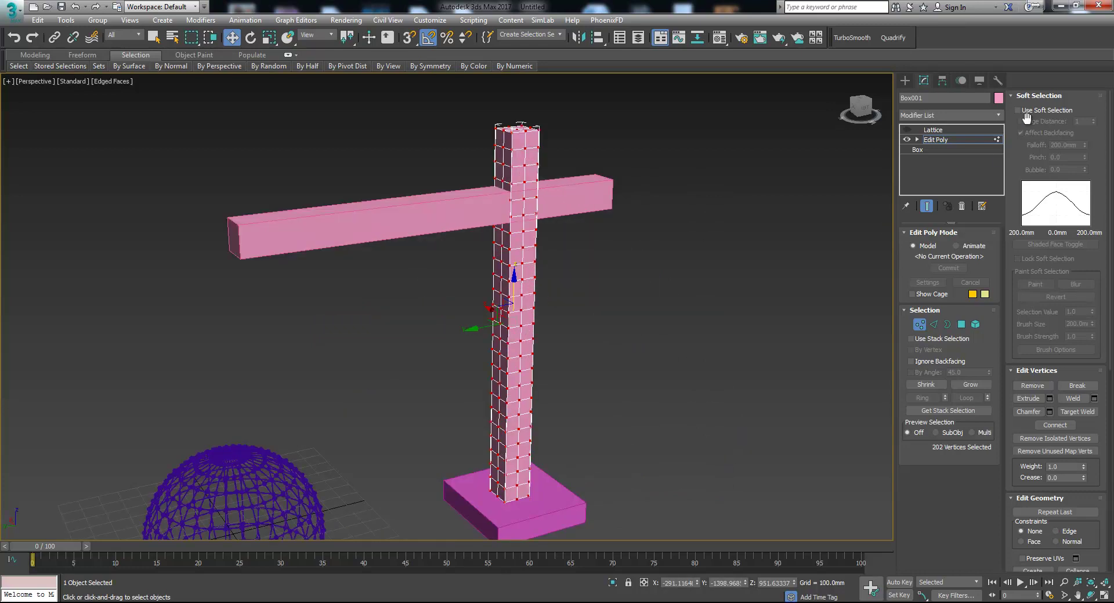
pyautogui.click(1039, 96)
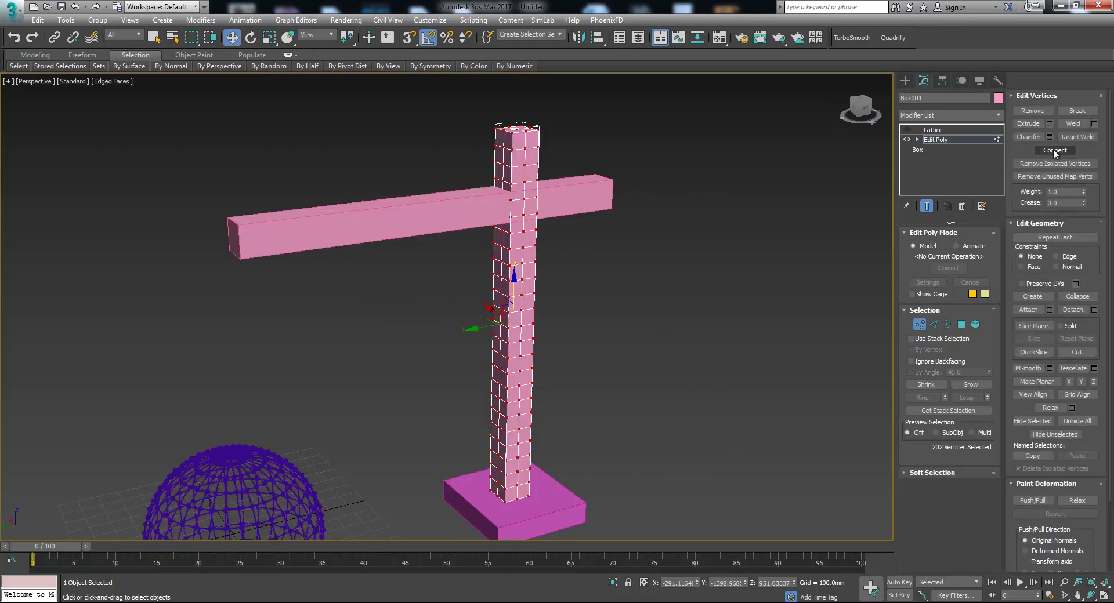
pyautogui.click(1053, 150)
pyautogui.keyDown('alt'); pyautogui.moveTo(564, 232); pyautogui.dragTo(538, 251, button='middle'); pyautogui.keyUp('alt')
pyautogui.scroll(4, 515, 185)
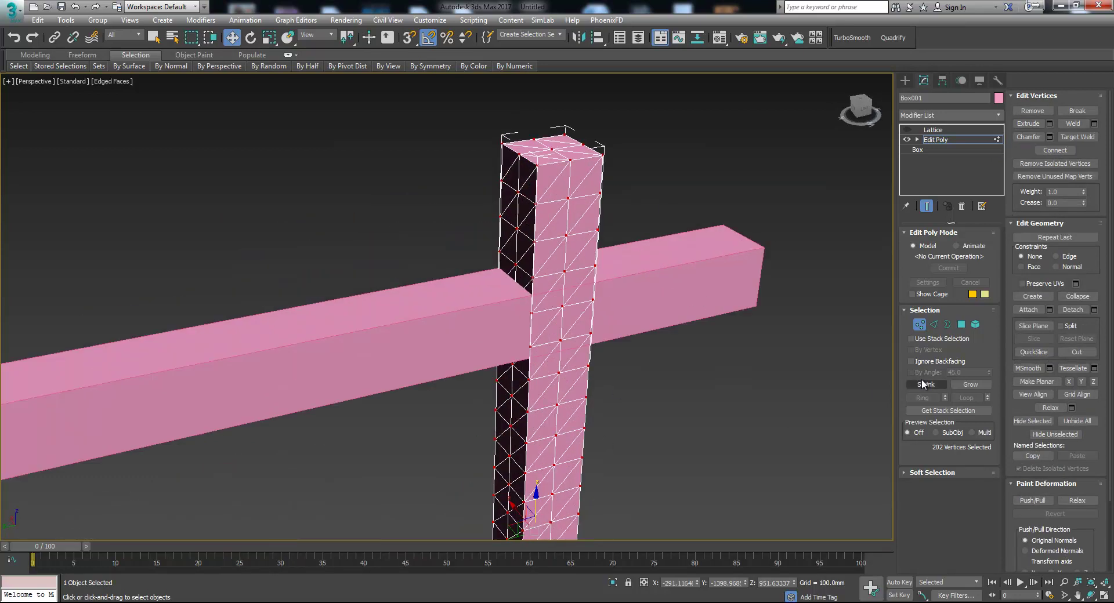
# Leave vertex editing, turn the column's Lattice back on and inspect the deselected column without edged faces.
pyautogui.click(920, 324)
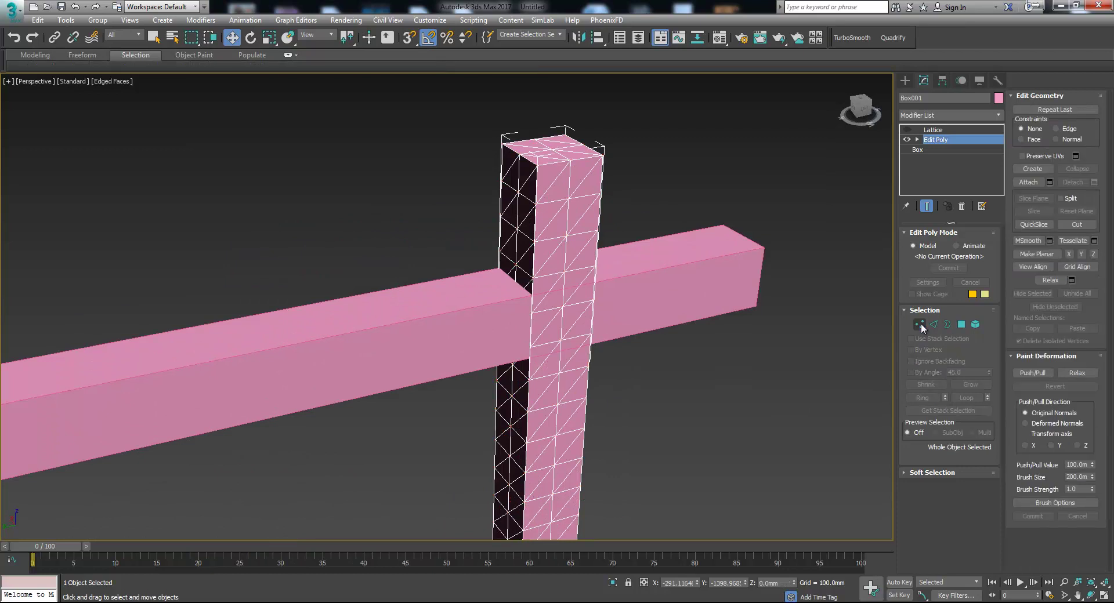
pyautogui.click(954, 128)
pyautogui.click(906, 130)
pyautogui.click(725, 222)
pyautogui.moveTo(725, 225)
pyautogui.keyDown('alt'); pyautogui.mouseDown(button='middle')
pyautogui.moveTo(677, 308)
pyautogui.moveTo(653, 289)
pyautogui.moveTo(611, 316)
pyautogui.moveTo(609, 216)
pyautogui.moveTo(650, 313)
pyautogui.moveTo(681, 327)
pyautogui.moveTo(669, 311)
pyautogui.moveTo(711, 310)
pyautogui.moveTo(673, 311)
pyautogui.moveTo(664, 380)
pyautogui.moveTo(620, 367)
pyautogui.moveTo(664, 380)
pyautogui.mouseUp(button='middle'); pyautogui.keyUp('alt')
pyautogui.press('F4')
pyautogui.scroll(-3, 671, 317)
pyautogui.scroll(5, 659, 259)
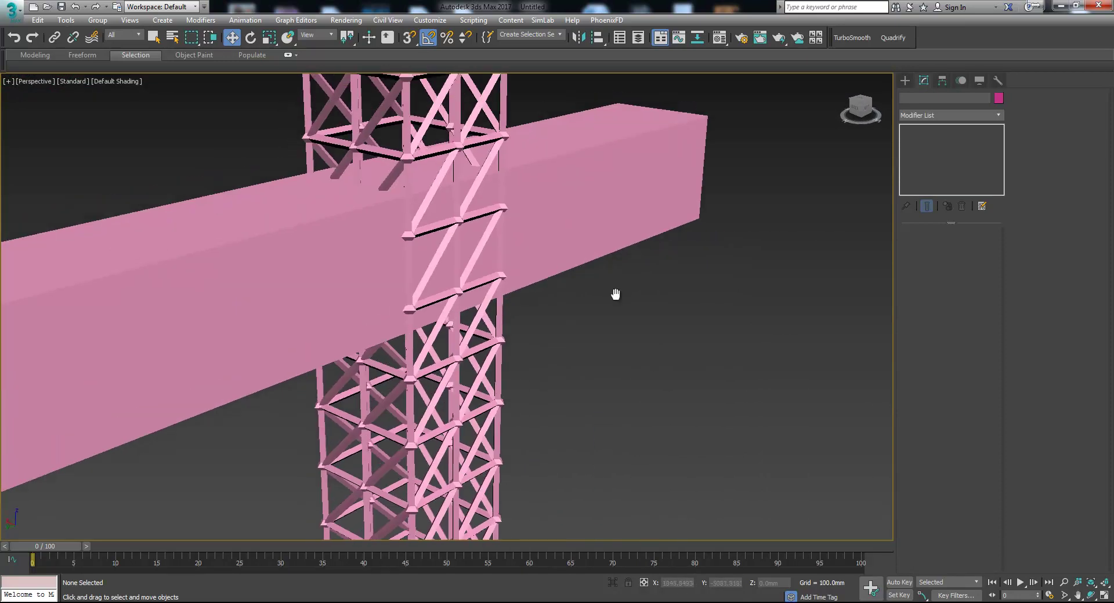
pyautogui.moveTo(659, 259); pyautogui.dragTo(650, 319, button='middle')
pyautogui.scroll(-3, 650, 319)
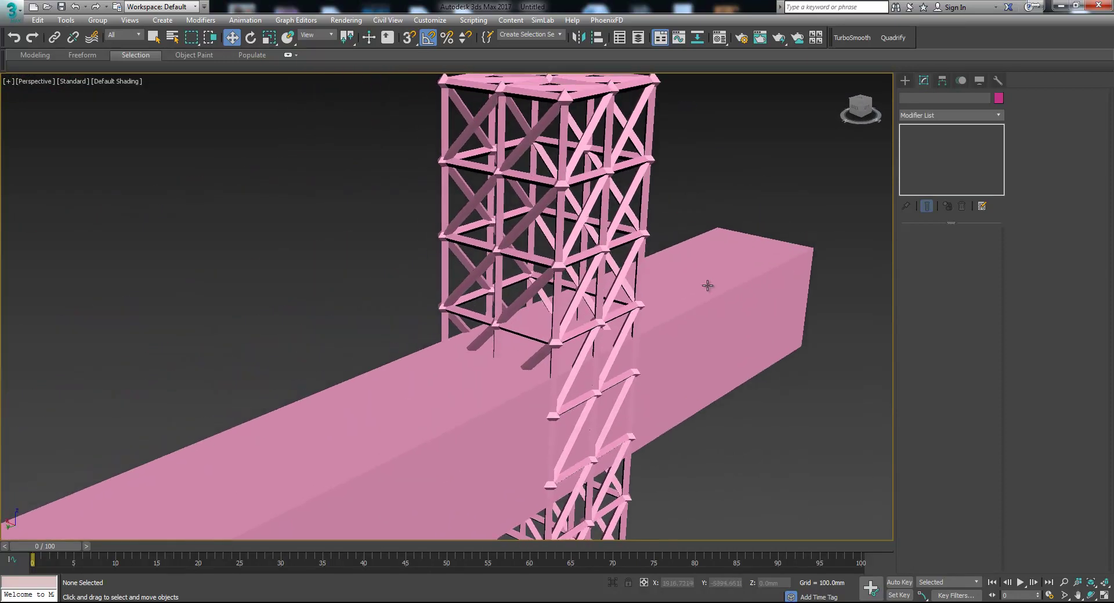
# Turn off the column's Lattice display and delete its Edit Poly modifier.
pyautogui.click(645, 239)
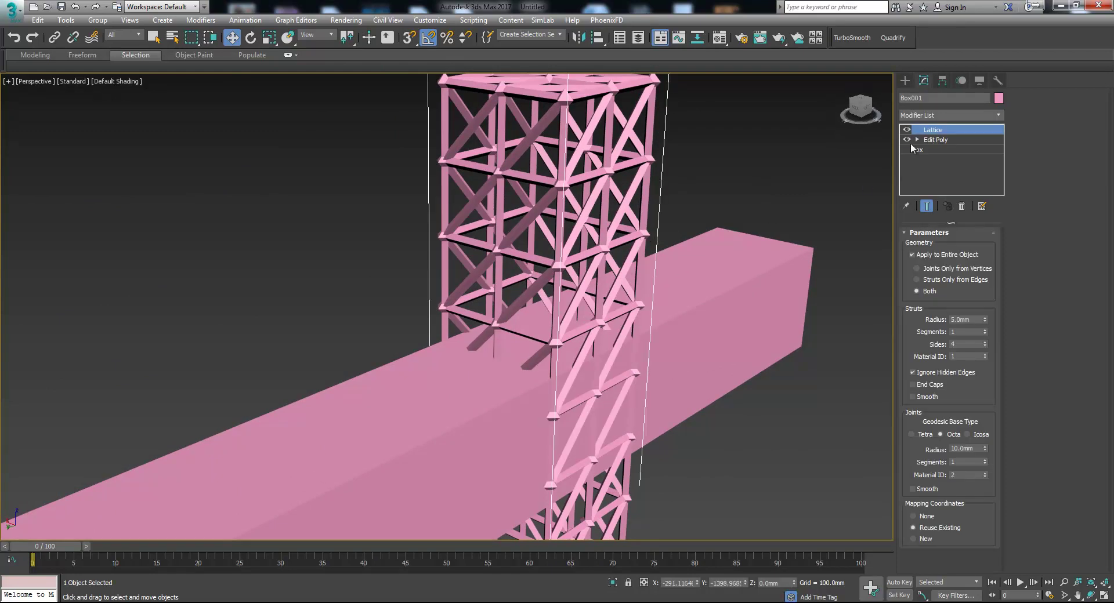
pyautogui.click(935, 140)
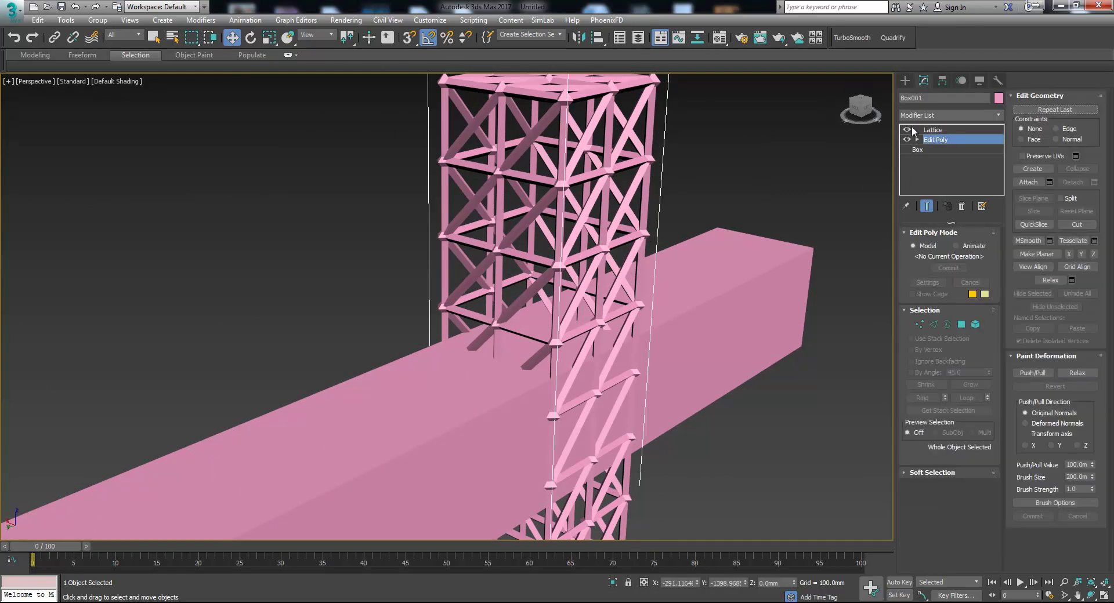
pyautogui.click(928, 130)
pyautogui.click(906, 130)
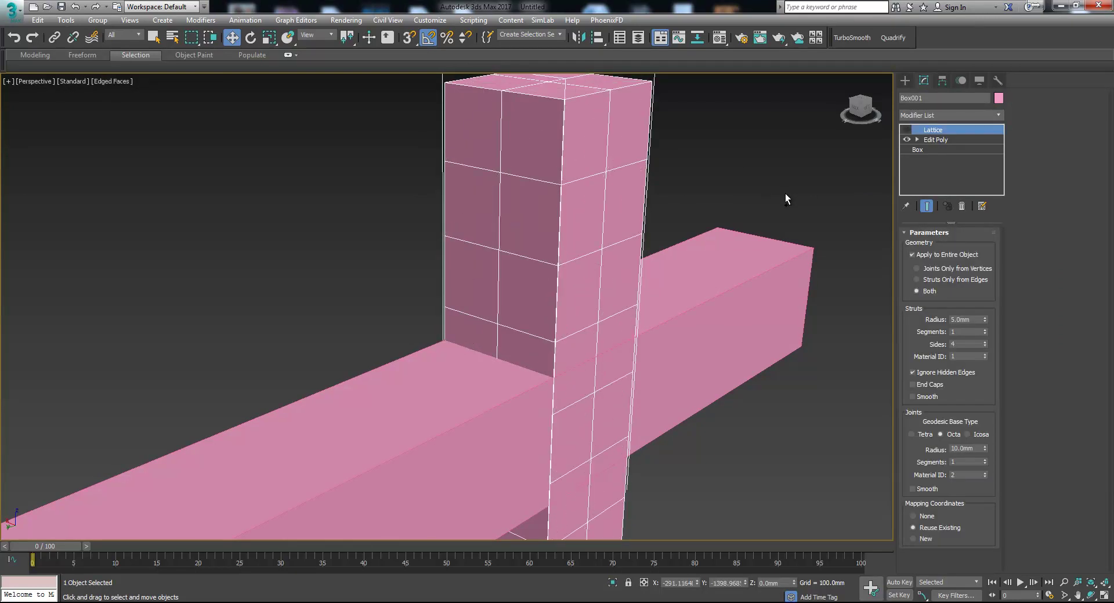
pyautogui.click(957, 139)
pyautogui.click(961, 206)
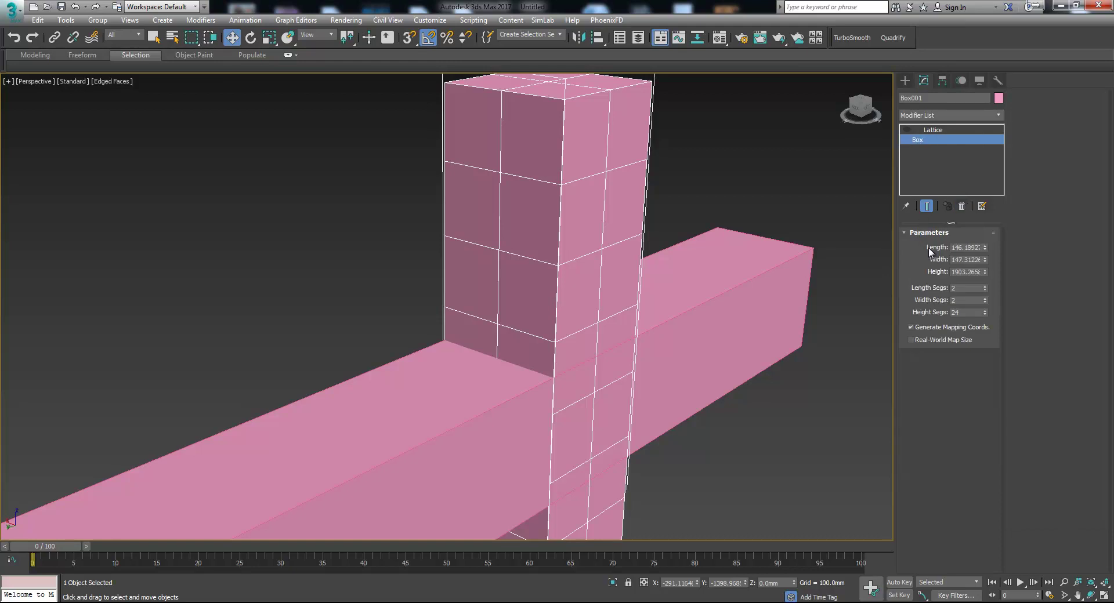
# Set the column box's width and length segments to 1 and its height segments to 15.
pyautogui.click(985, 302)
pyautogui.click(984, 290)
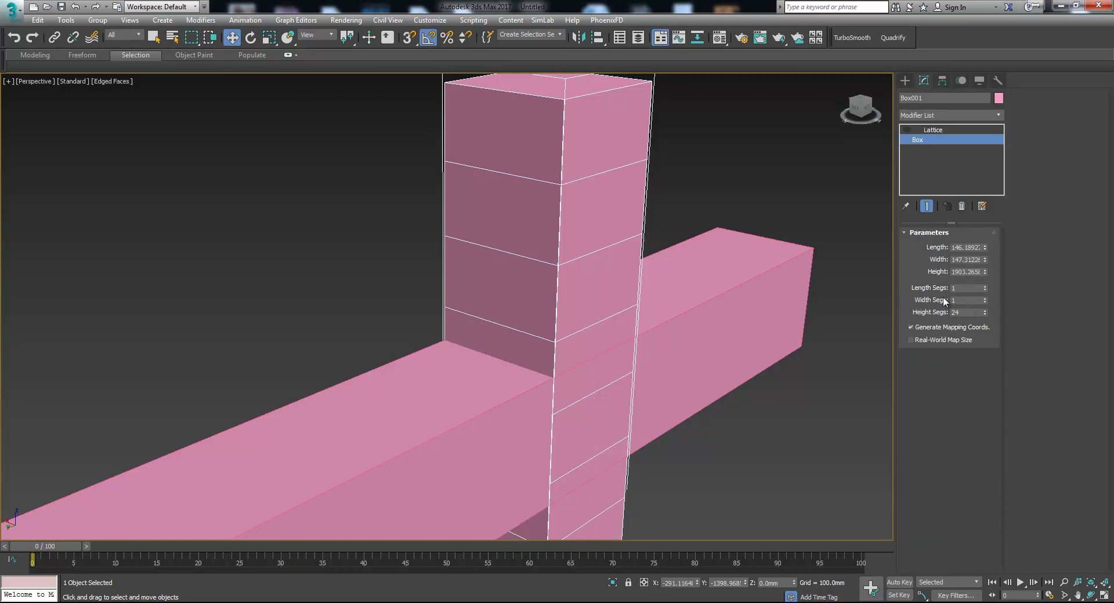
pyautogui.moveTo(984, 315); pyautogui.dragTo(983, 314)
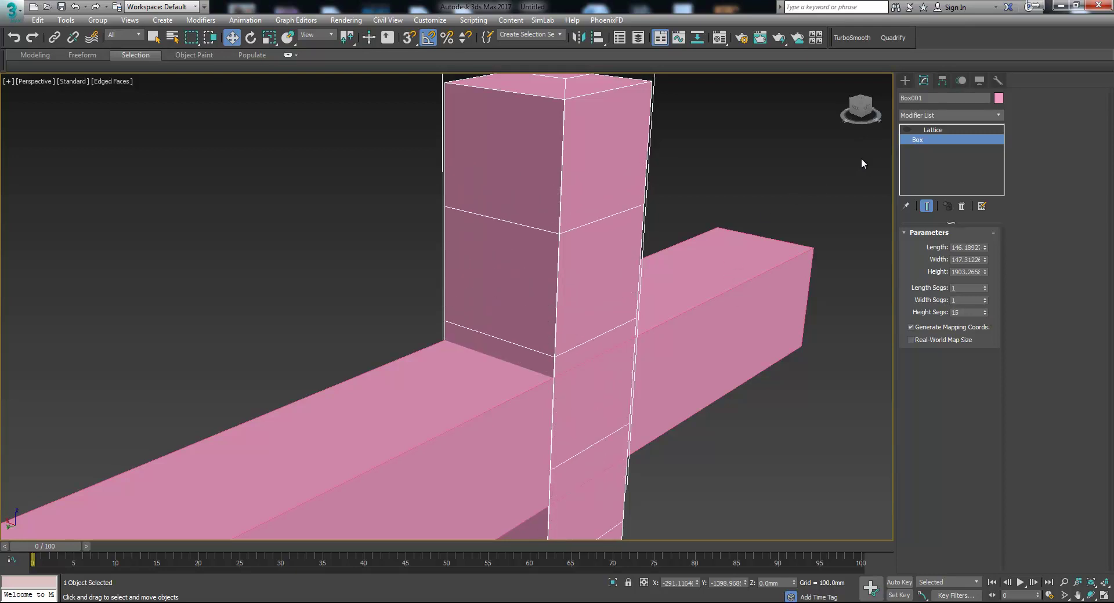
pyautogui.moveTo(835, 163); pyautogui.dragTo(735, 202, button='middle')
# Add an Edit Poly modifier beneath the column's Lattice and connect all of its vertices with diagonal edges.
pyautogui.click(950, 115)
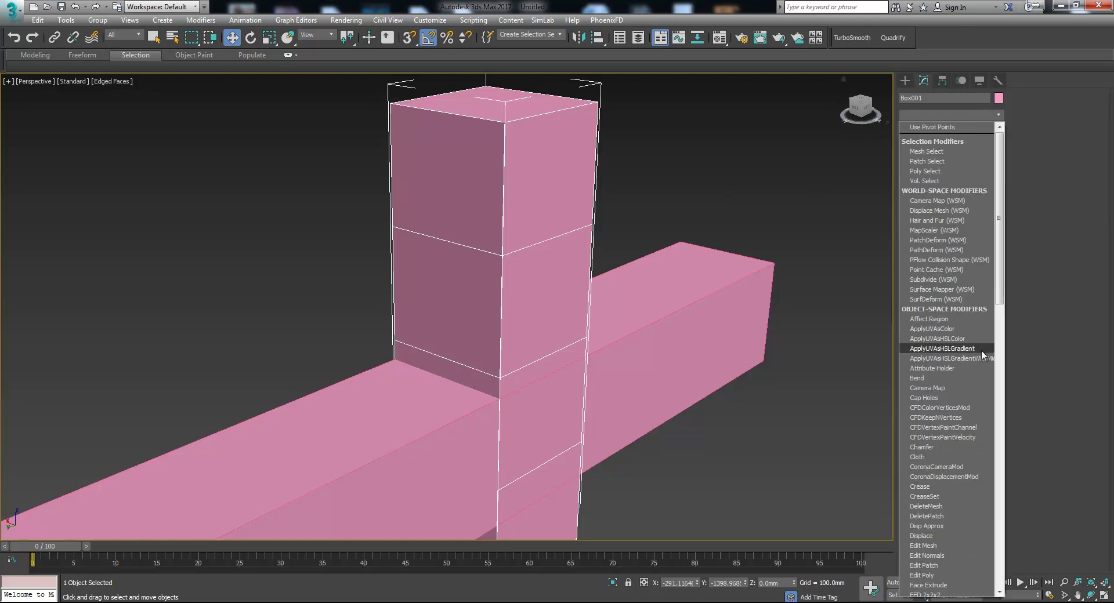
pyautogui.click(950, 566)
pyautogui.click(918, 324)
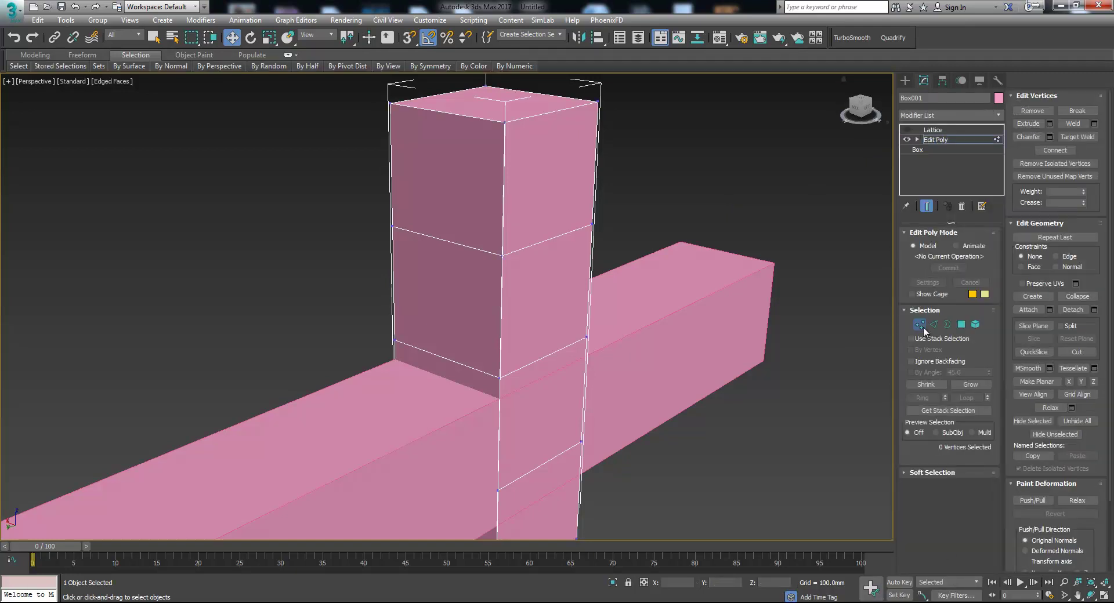
pyautogui.scroll(-3, 725, 417)
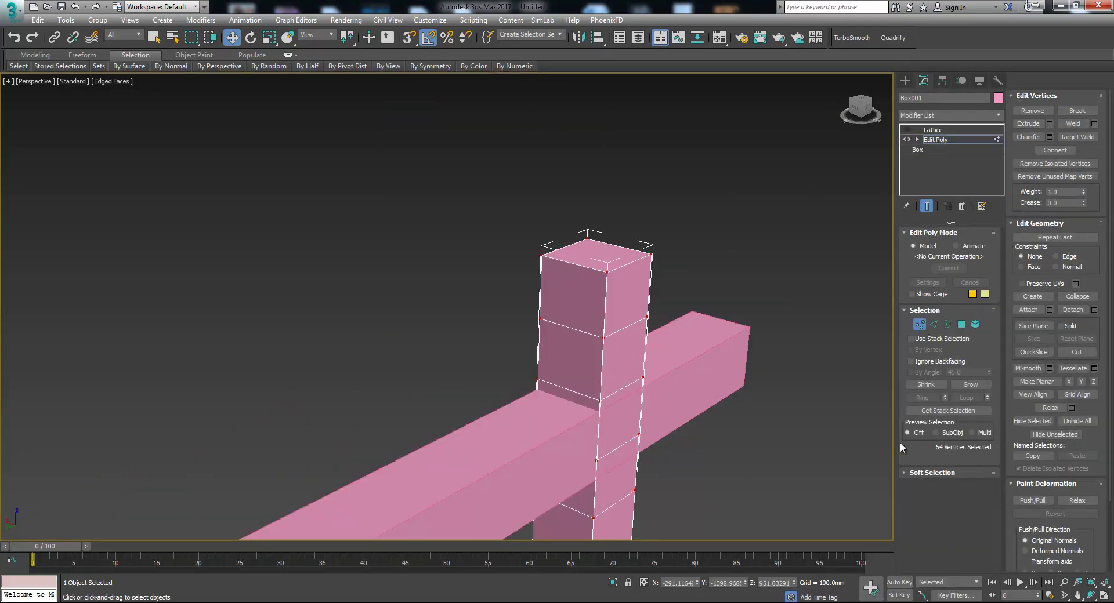
pyautogui.click(1054, 150)
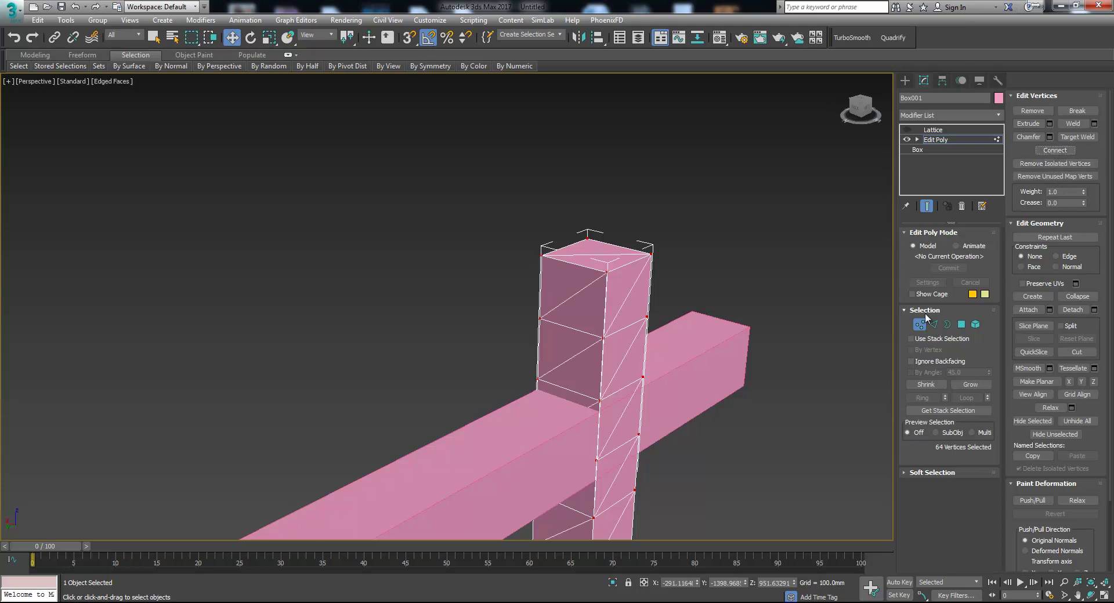
# Leave vertex editing, turn the column's Lattice back on, deselect the column and view the whole crane without edged faces.
pyautogui.click(922, 323)
pyautogui.click(906, 130)
pyautogui.click(931, 130)
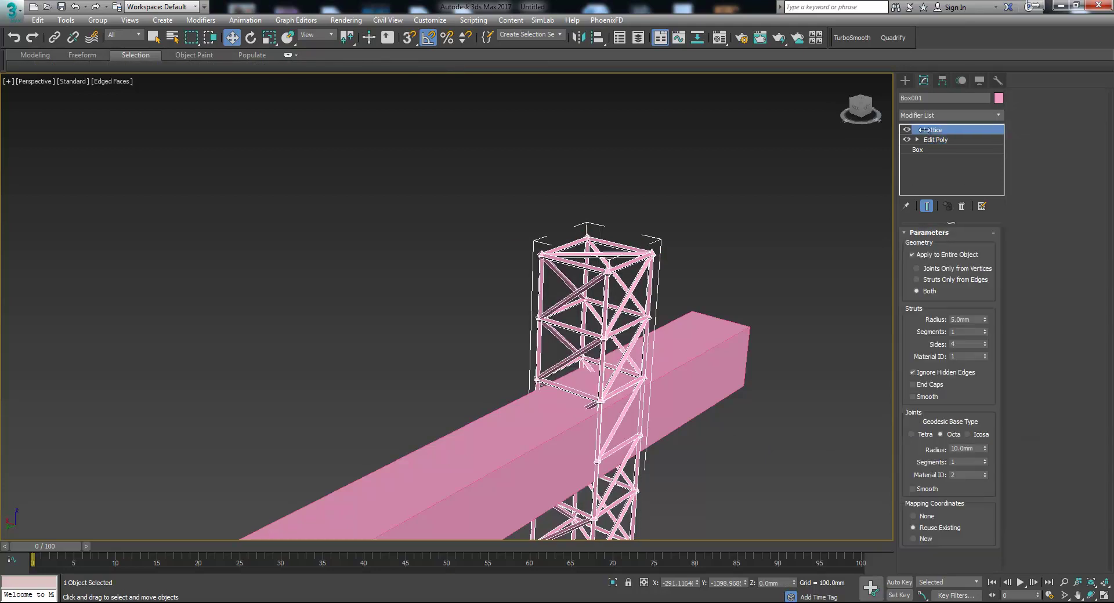
pyautogui.click(849, 184)
pyautogui.moveTo(764, 336); pyautogui.dragTo(730, 315, button='middle')
pyautogui.press('F4')
pyautogui.scroll(-3, 702, 390)
pyautogui.moveTo(703, 441)
pyautogui.mouseDown(button='middle')
pyautogui.moveTo(652, 360)
pyautogui.moveTo(575, 322)
pyautogui.moveTo(602, 317)
pyautogui.moveTo(529, 293)
pyautogui.moveTo(545, 315)
pyautogui.moveTo(513, 284)
pyautogui.mouseUp(button='middle')
# Show edged faces and set the horizontal beam box's height segments to 15.
pyautogui.click(487, 251)
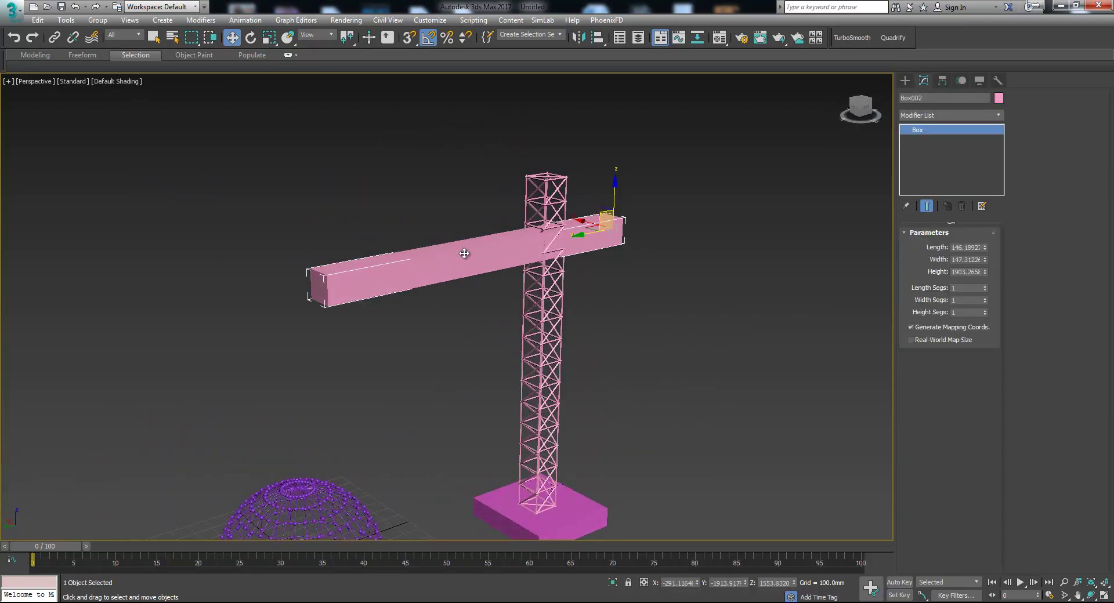
pyautogui.press('F4')
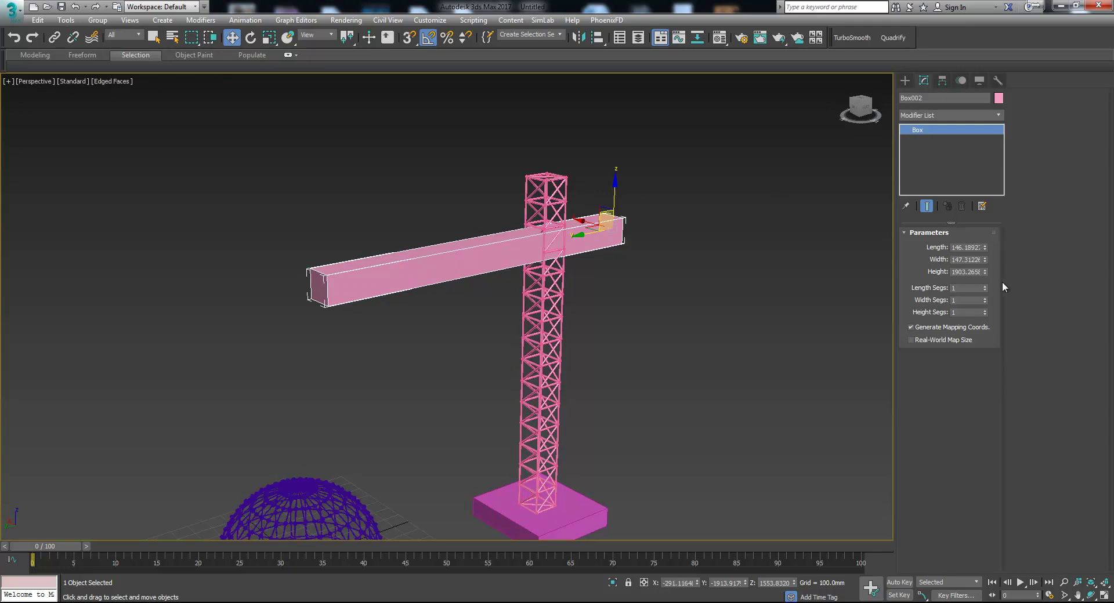
pyautogui.moveTo(986, 313); pyautogui.dragTo(986, 302)
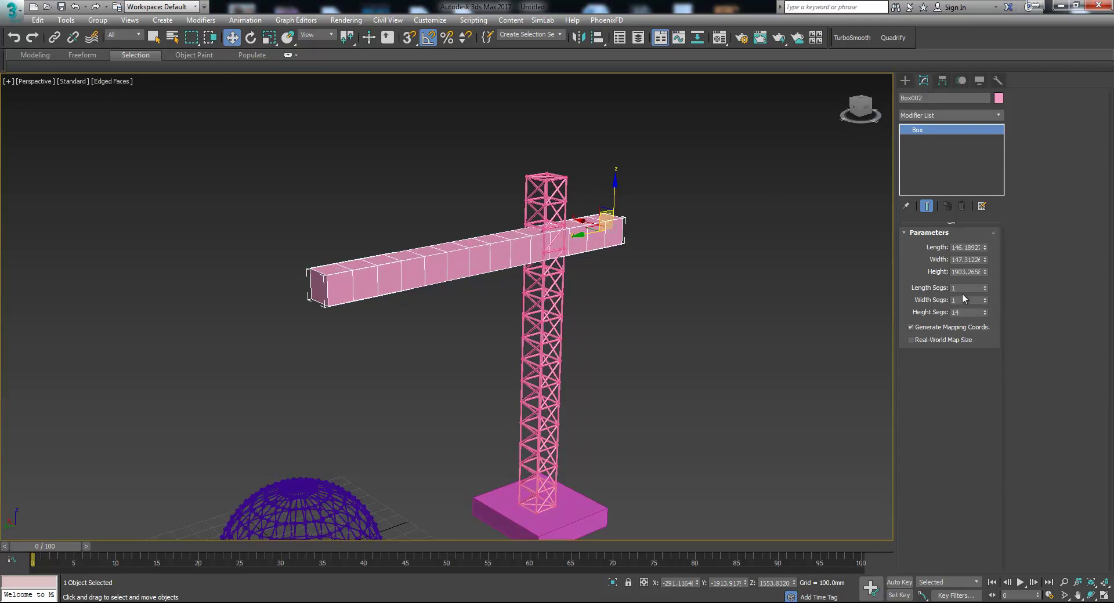
pyautogui.click(985, 311)
pyautogui.keyDown('alt'); pyautogui.moveTo(768, 284); pyautogui.dragTo(814, 288, button='middle'); pyautogui.keyUp('alt')
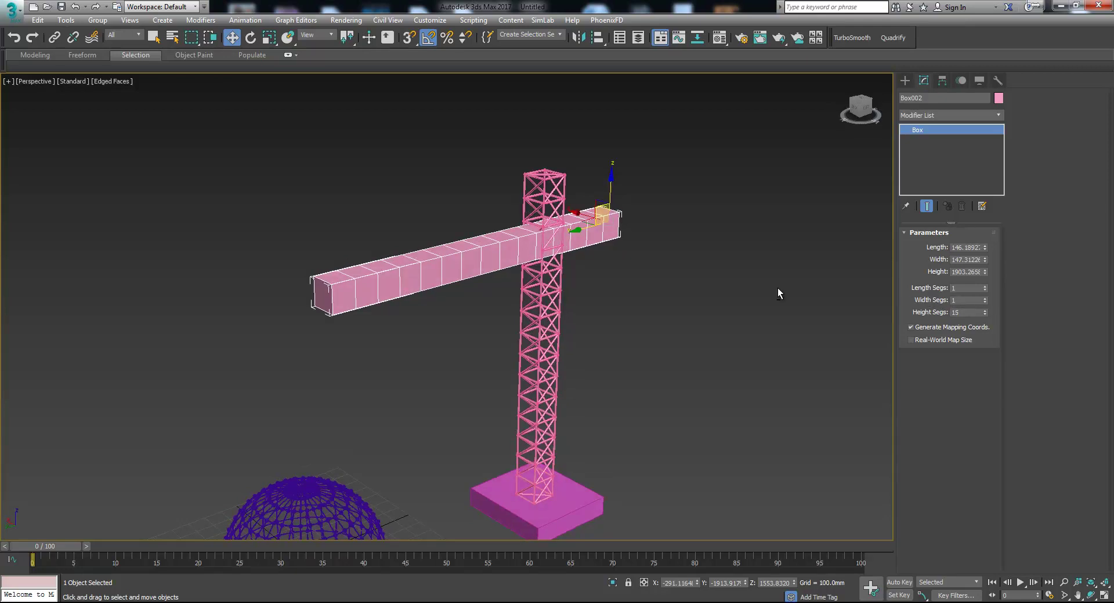
pyautogui.click(995, 115)
pyautogui.scroll(-20, 981, 422)
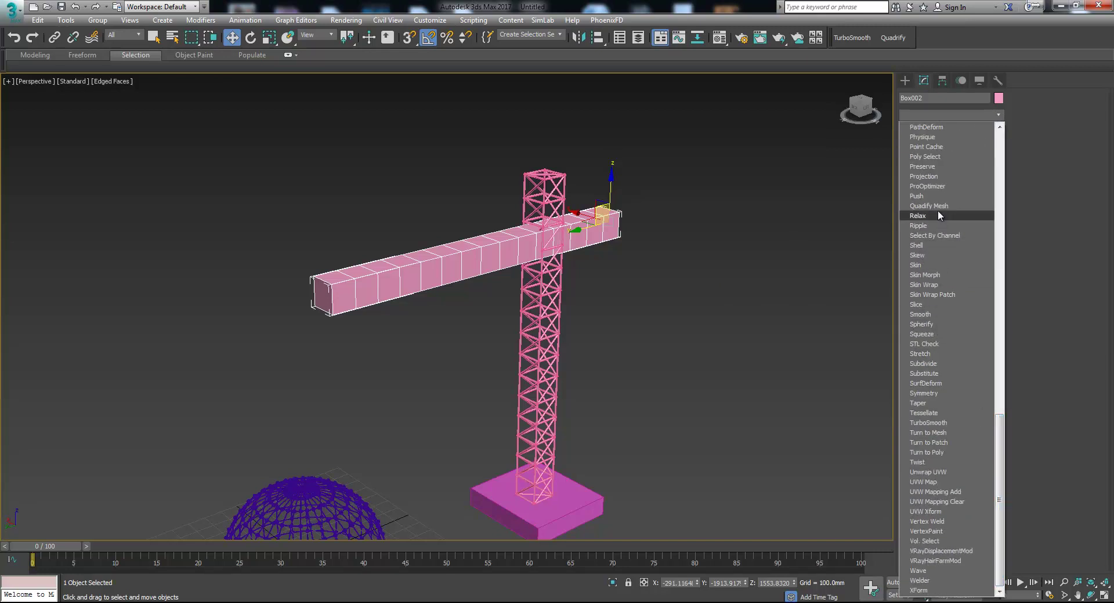
pyautogui.scroll(8, 941, 199)
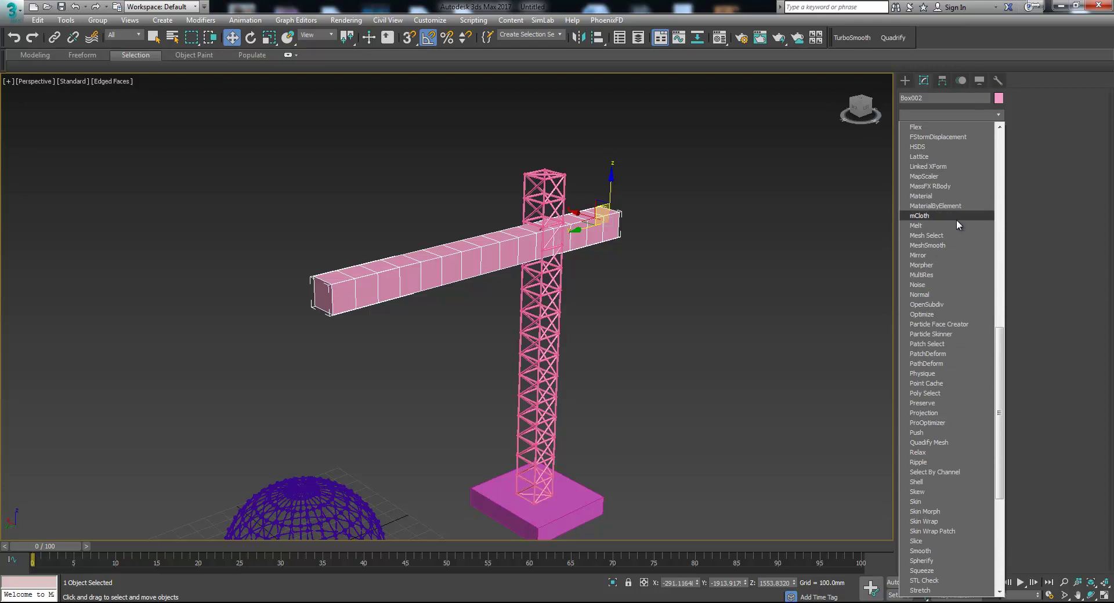
pyautogui.scroll(3, 957, 219)
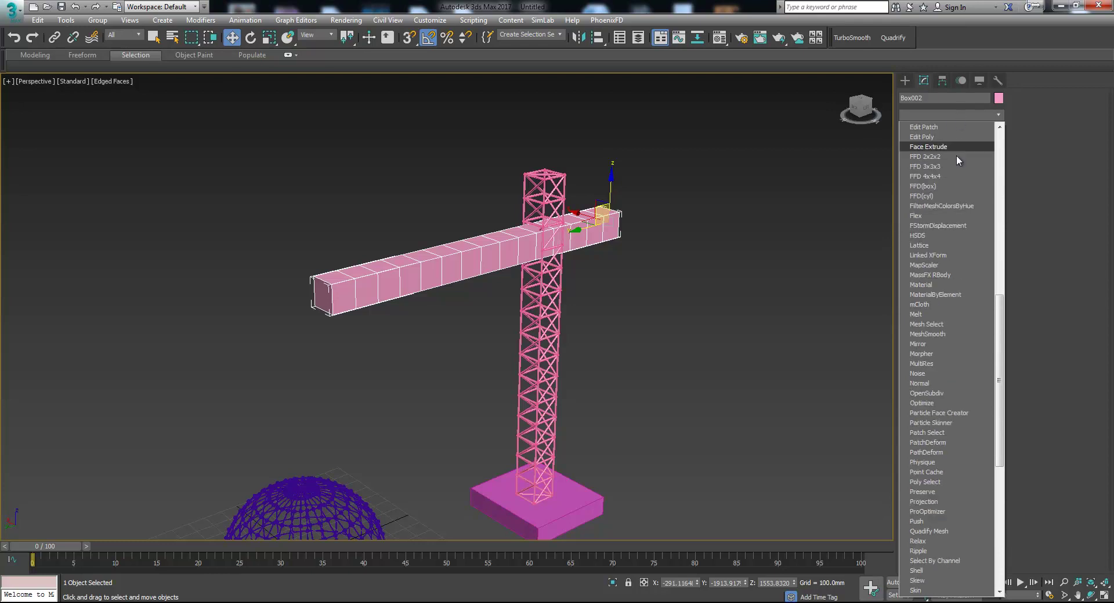
pyautogui.click(962, 255)
pyautogui.click(961, 206)
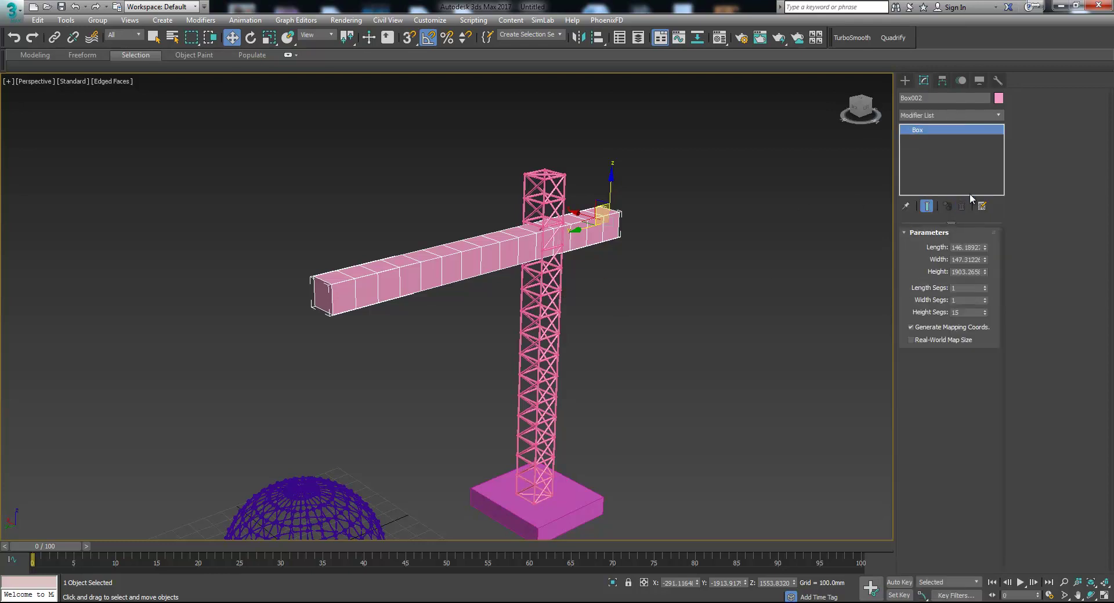
# Apply a Lattice modifier to the horizontal beam with a strut radius of 5 mm and a joint radius of 10 mm.
pyautogui.click(986, 115)
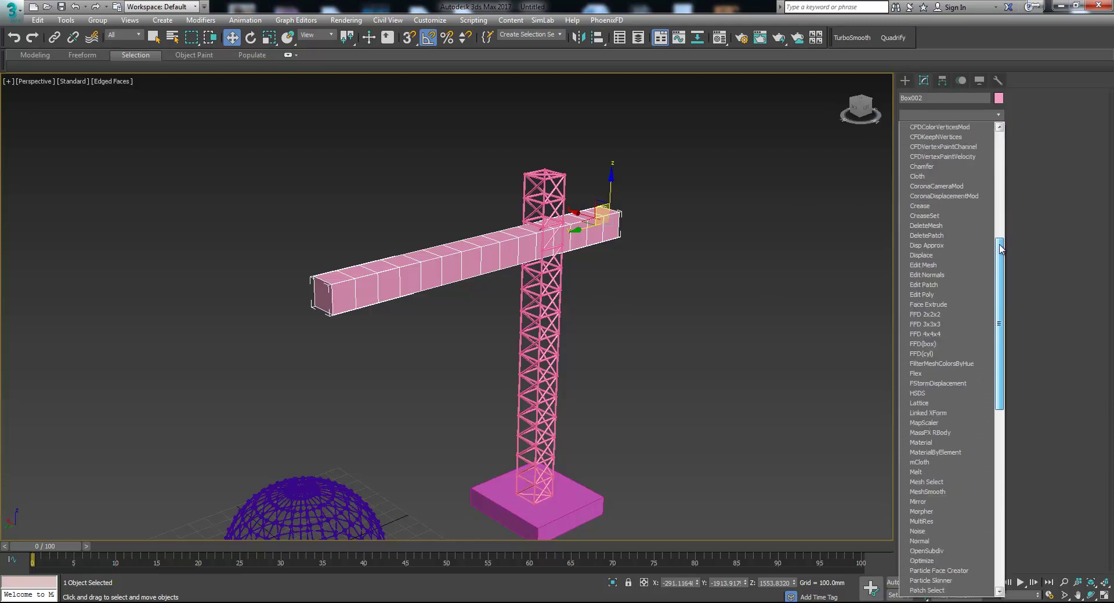
pyautogui.click(939, 405)
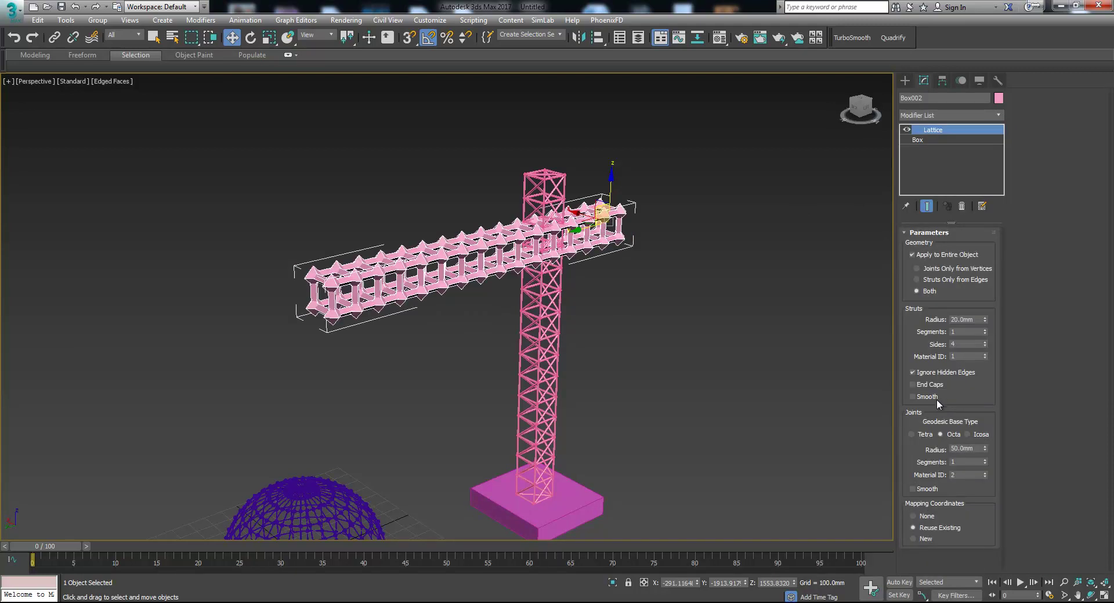
pyautogui.moveTo(693, 264); pyautogui.dragTo(693, 272, button='middle')
pyautogui.doubleClick(960, 319)
pyautogui.write('5')
pyautogui.press('Return')
pyautogui.click(970, 448)
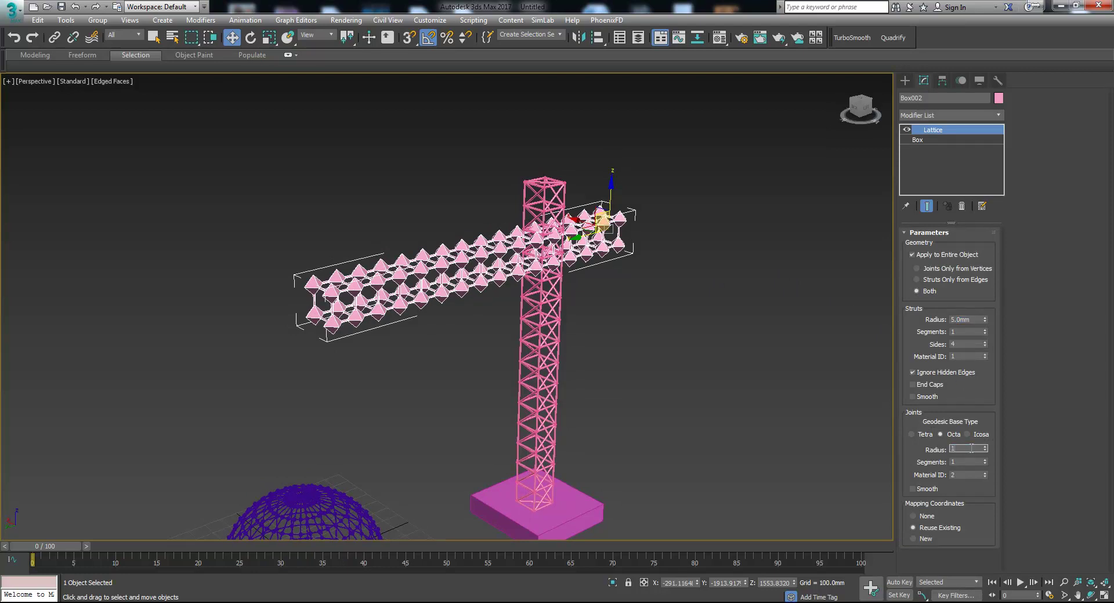
pyautogui.write('10')
pyautogui.press('Return')
pyautogui.scroll(3, 385, 299)
pyautogui.click(754, 339)
pyautogui.scroll(-3, 754, 339)
# Add an Edit Poly modifier beneath the beam's Lattice and connect all of the beam's vertices with diagonal edges.
pyautogui.click(573, 288)
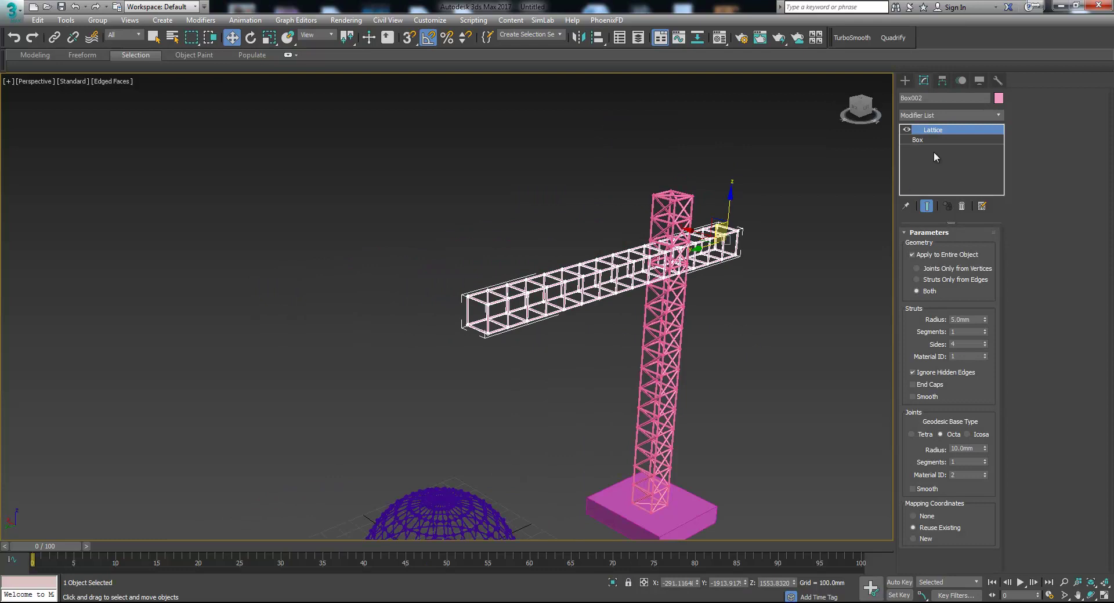
pyautogui.click(956, 116)
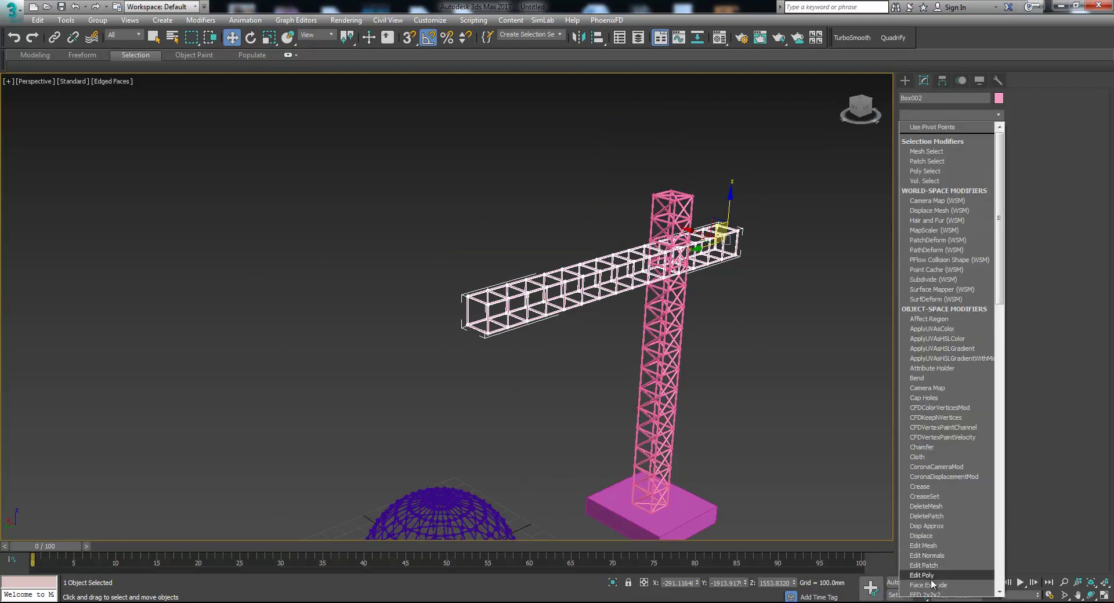
pyautogui.click(928, 576)
pyautogui.moveTo(943, 132); pyautogui.dragTo(941, 146)
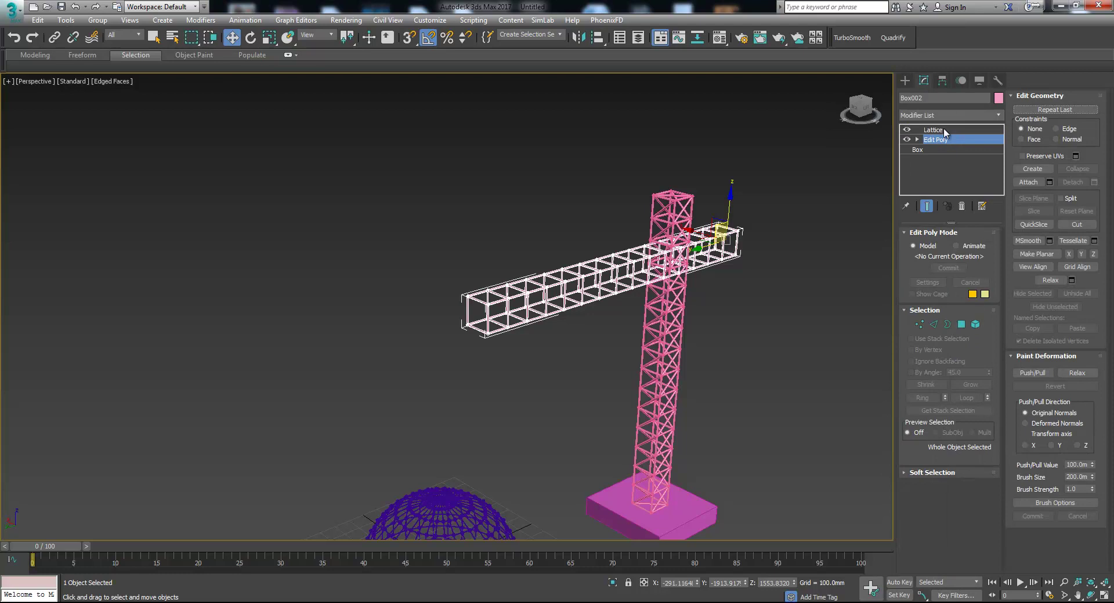
pyautogui.click(918, 325)
pyautogui.moveTo(817, 426); pyautogui.dragTo(823, 414)
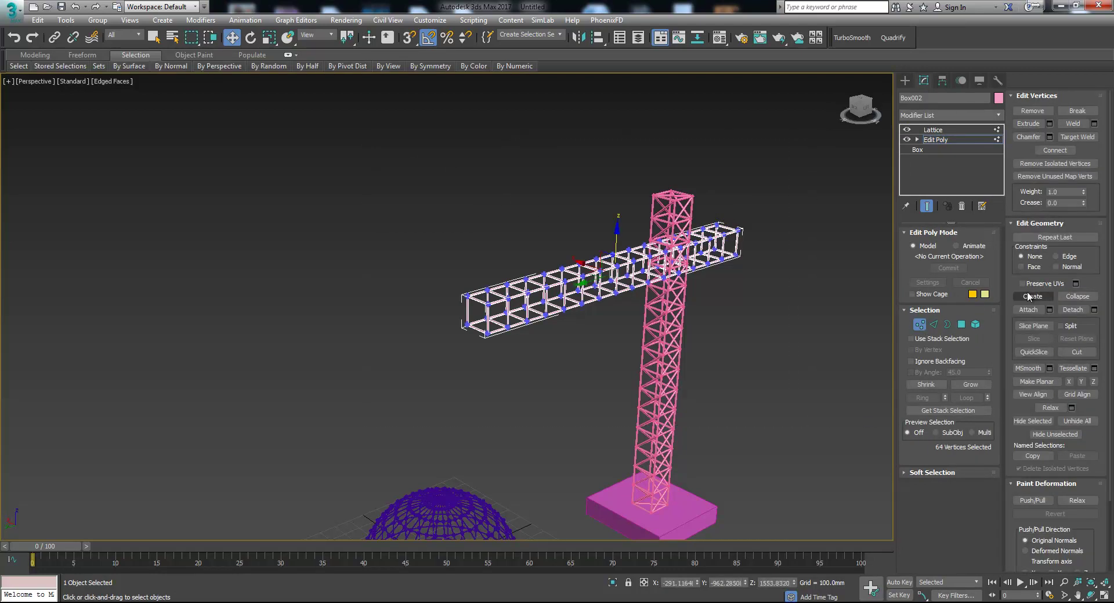
pyautogui.click(1054, 150)
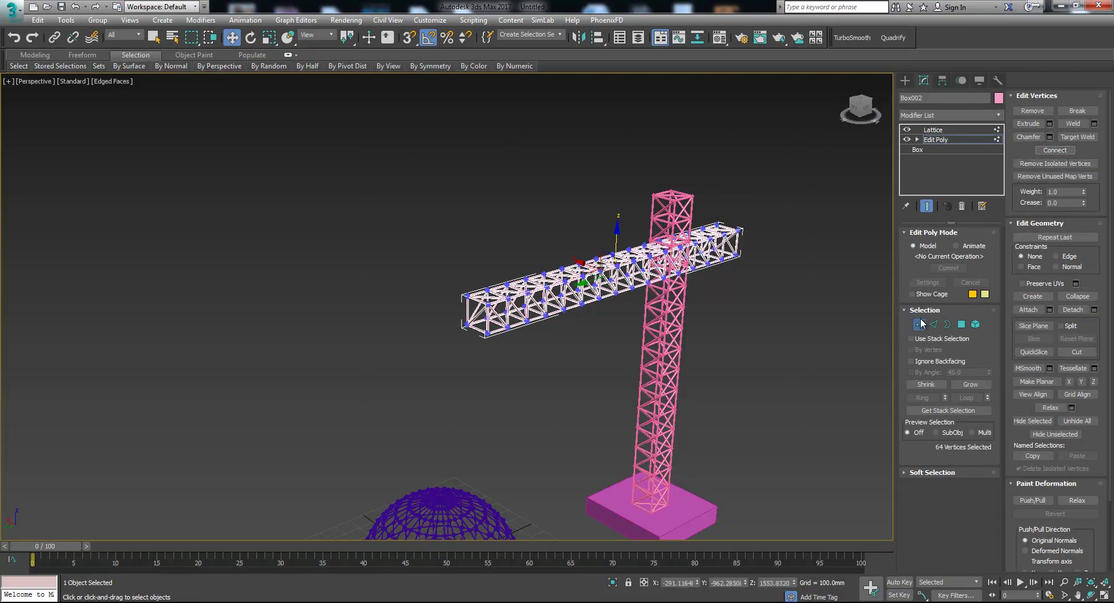
pyautogui.click(920, 324)
pyautogui.click(850, 331)
# Select the crane's base box and set its length and width segments to 5.
pyautogui.scroll(2, 655, 322)
pyautogui.keyDown('alt'); pyautogui.moveTo(565, 318); pyautogui.dragTo(574, 371, button='middle'); pyautogui.keyUp('alt')
pyautogui.click(608, 492)
pyautogui.press('z')
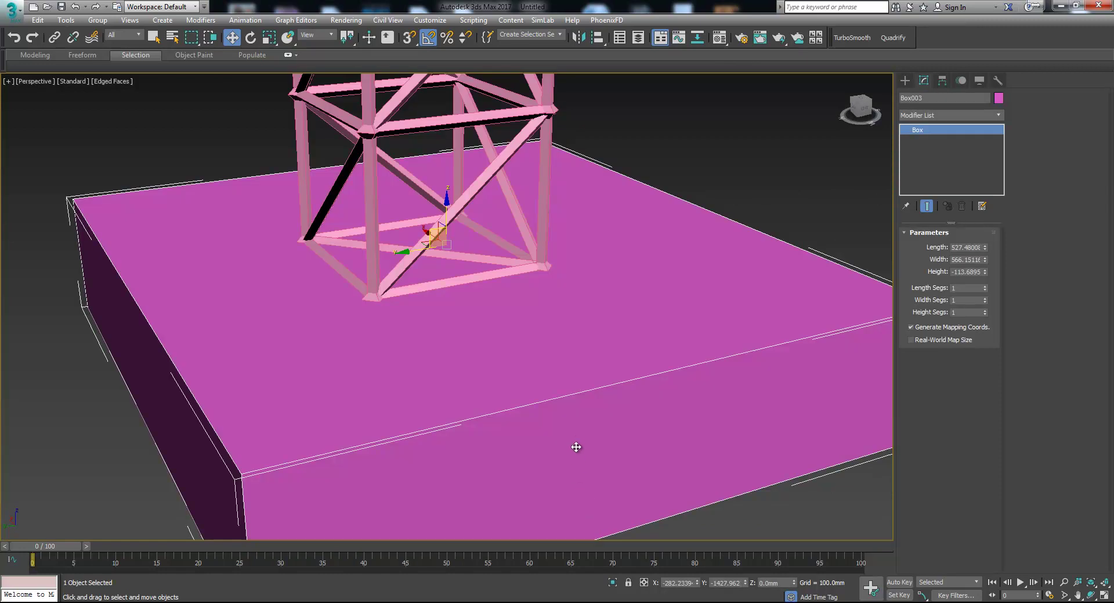
pyautogui.scroll(-6, 576, 442)
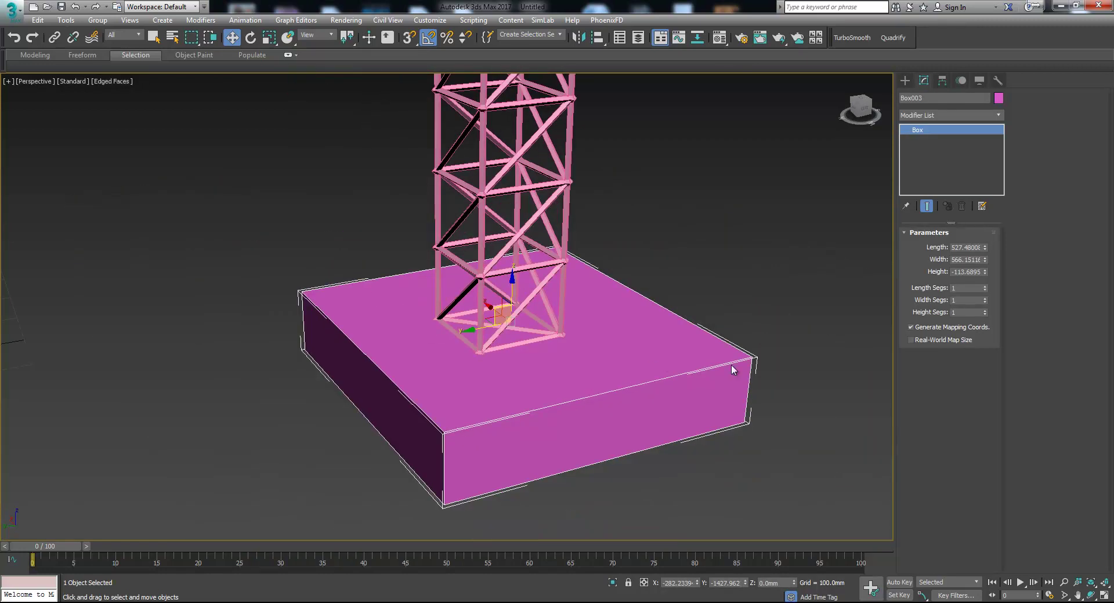
pyautogui.click(984, 298)
pyautogui.click(984, 298)
pyautogui.click(985, 298)
pyautogui.click(984, 298)
pyautogui.click(985, 287)
pyautogui.click(984, 286)
pyautogui.click(985, 286)
pyautogui.click(985, 286)
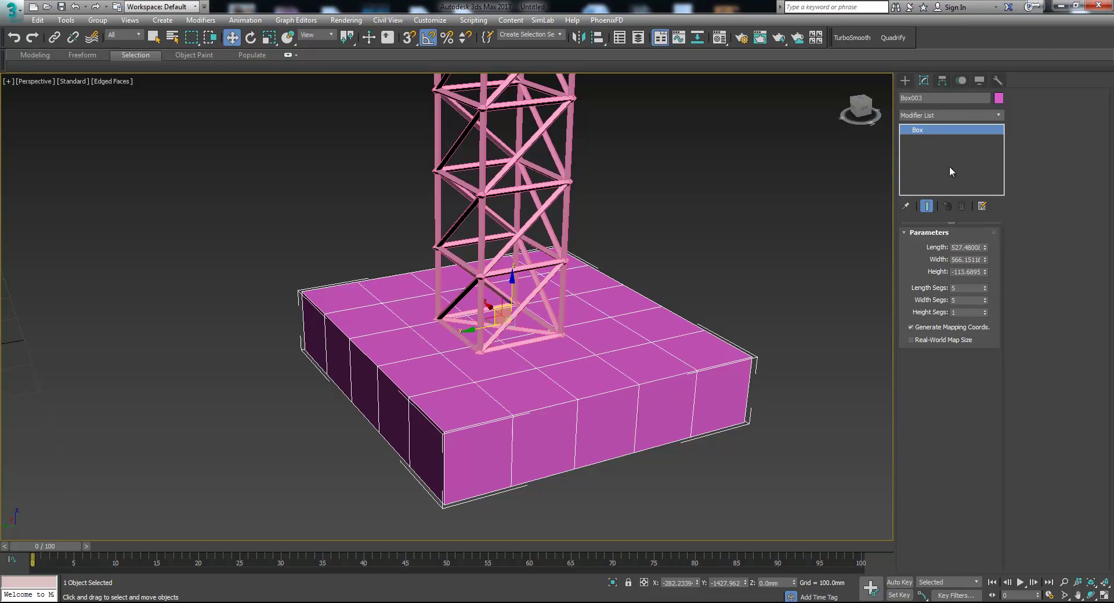
# Add an Edit Poly modifier to the base box and connect all of its vertices with diagonal edges.
pyautogui.click(959, 116)
pyautogui.click(954, 577)
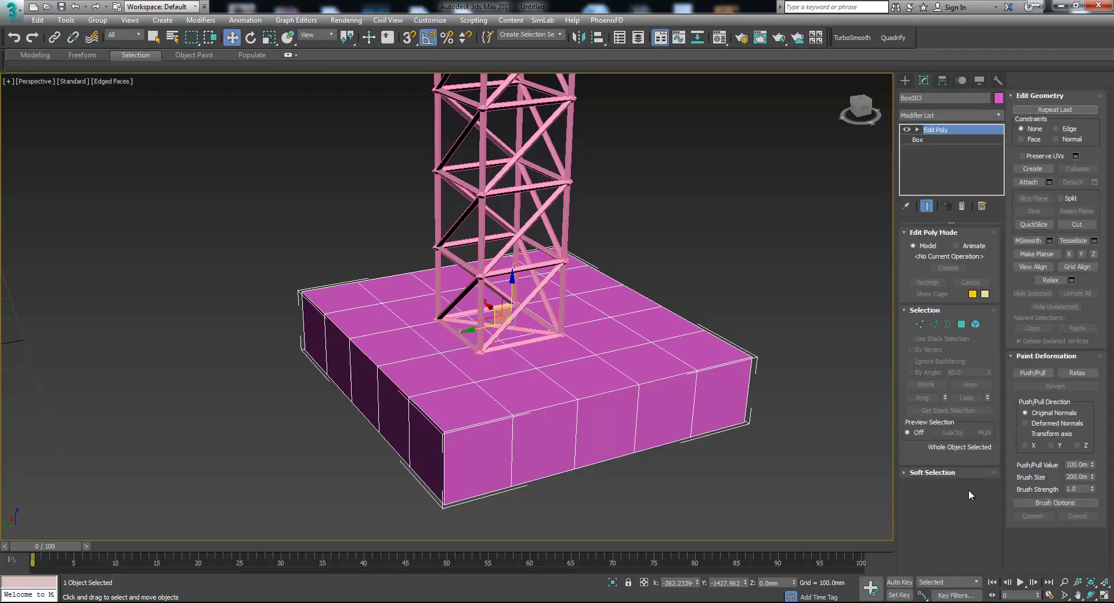
pyautogui.click(919, 324)
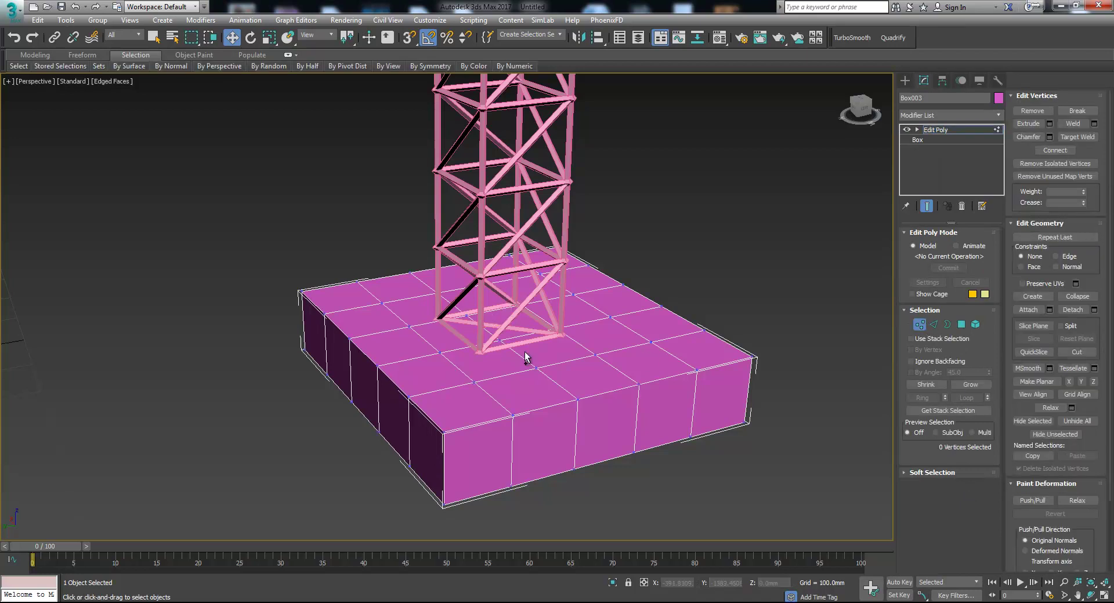
pyautogui.hotkey('ctrl', 'a')
pyautogui.click(1050, 151)
pyautogui.click(920, 327)
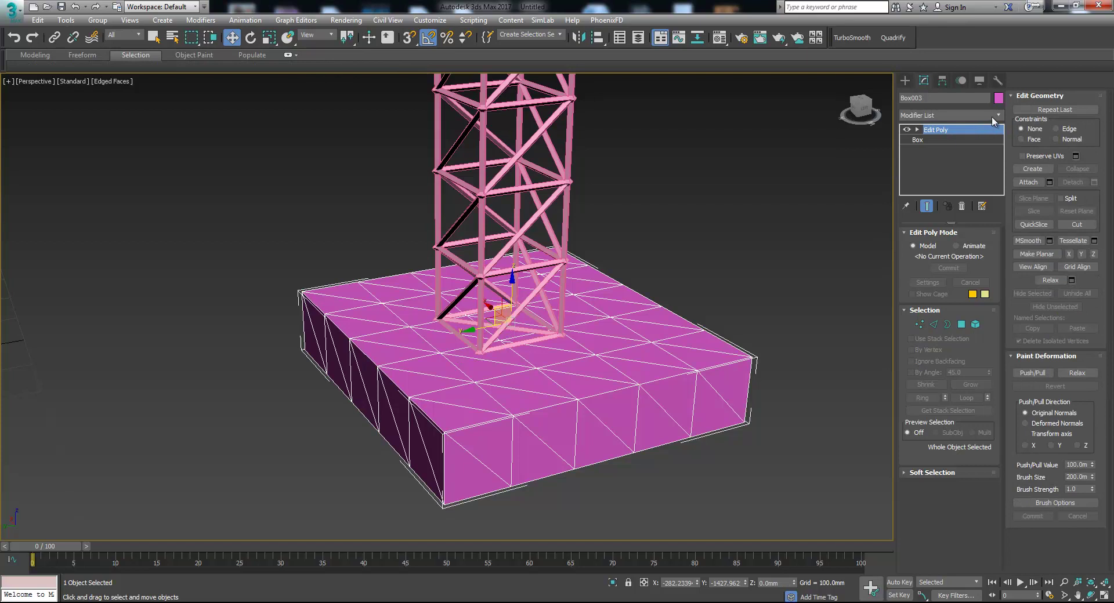
# Apply a Lattice modifier to the base with a strut radius of 7 mm and a joint radius of 10 mm, and deselect it.
pyautogui.click(994, 115)
pyautogui.moveTo(1001, 142); pyautogui.dragTo(1003, 333)
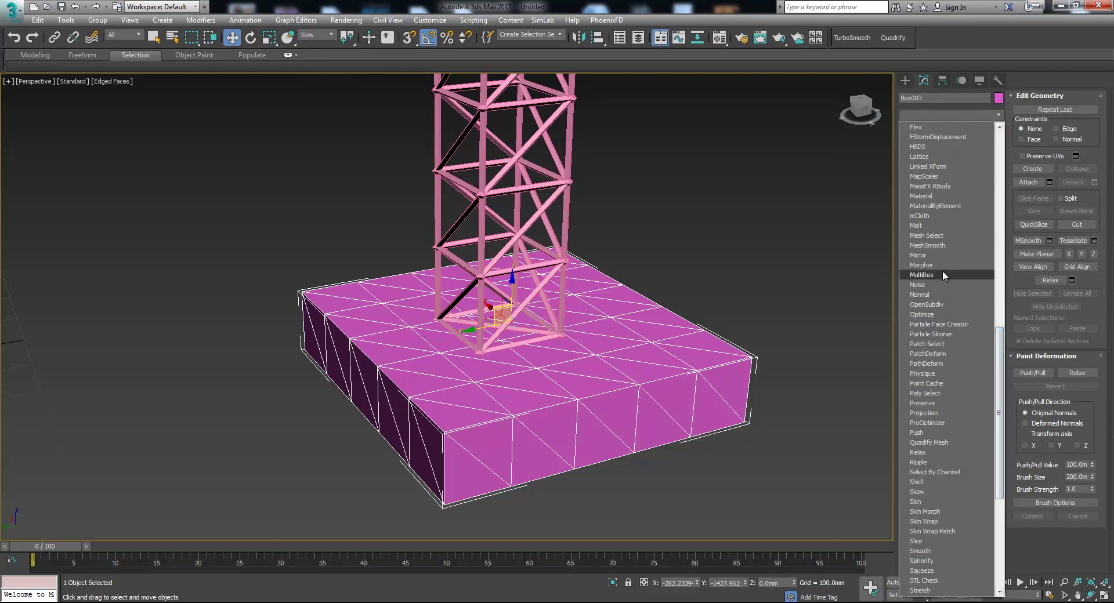
pyautogui.click(958, 155)
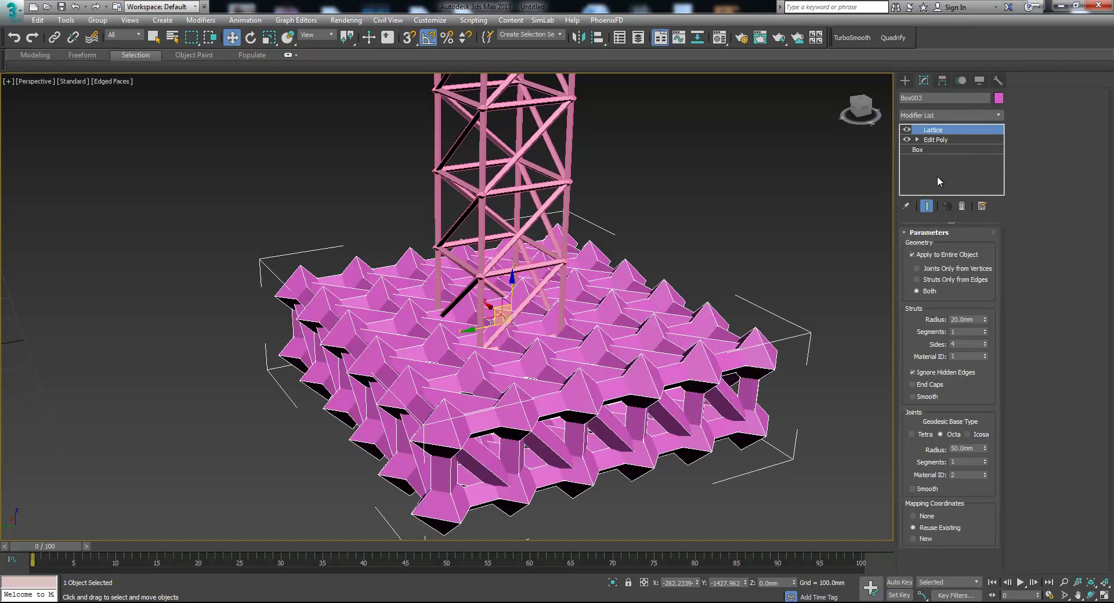
pyautogui.doubleClick(972, 319)
pyautogui.write('7')
pyautogui.press('Return')
pyautogui.doubleClick(966, 449)
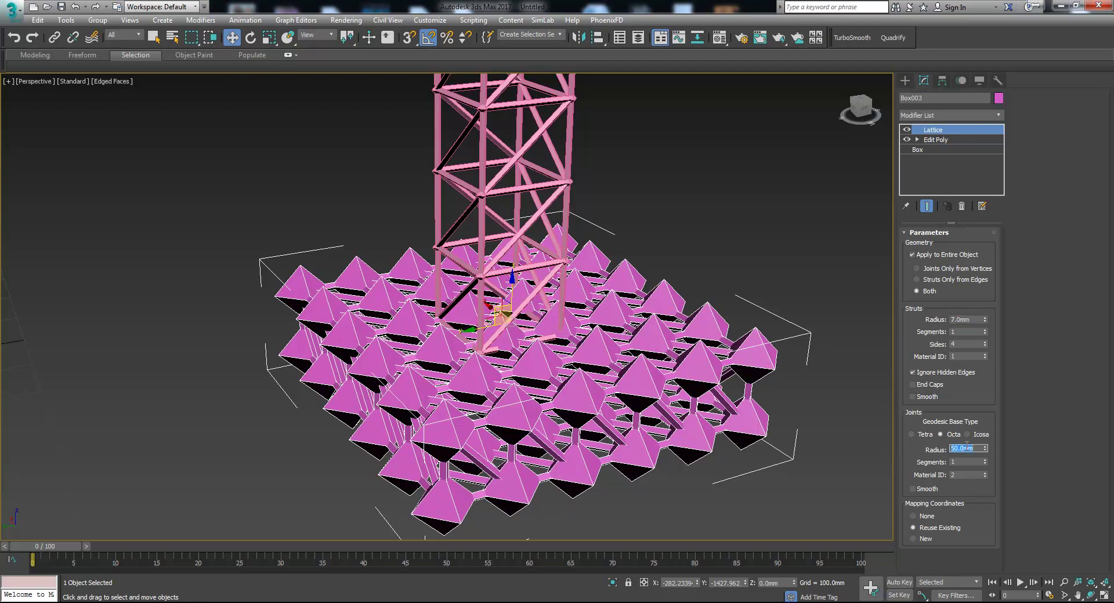
pyautogui.write('10')
pyautogui.press('Return')
pyautogui.click(820, 352)
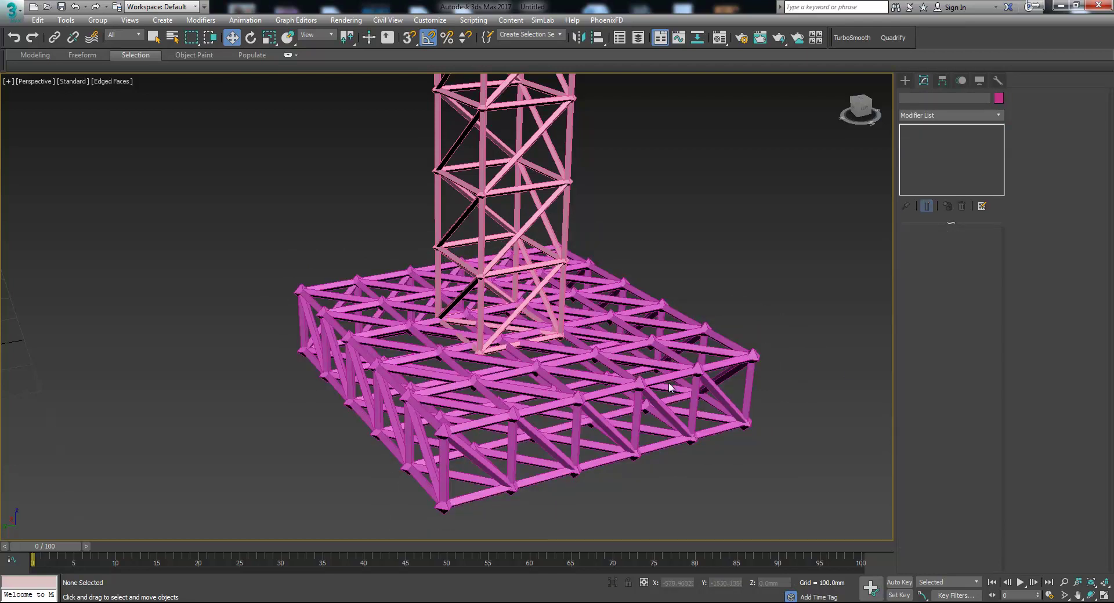
# Turn off edged faces and view the whole latticed crane together with the sphere.
pyautogui.moveTo(666, 391); pyautogui.dragTo(647, 425, button='middle')
pyautogui.press('F4')
pyautogui.scroll(-4, 648, 360)
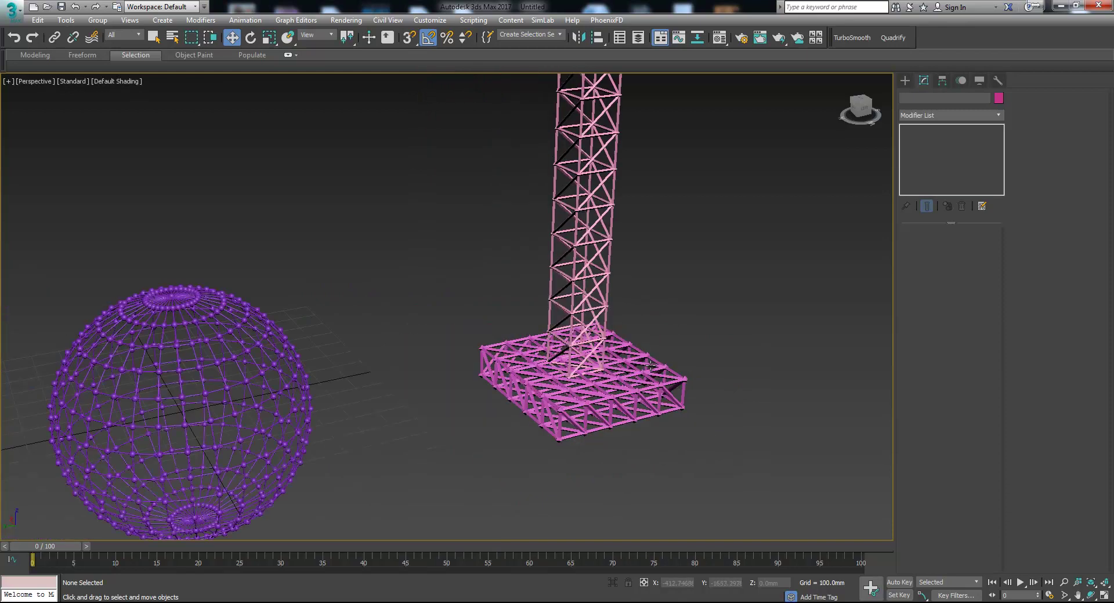
pyautogui.moveTo(649, 359); pyautogui.dragTo(551, 366, button='middle')
pyautogui.scroll(-3, 592, 422)
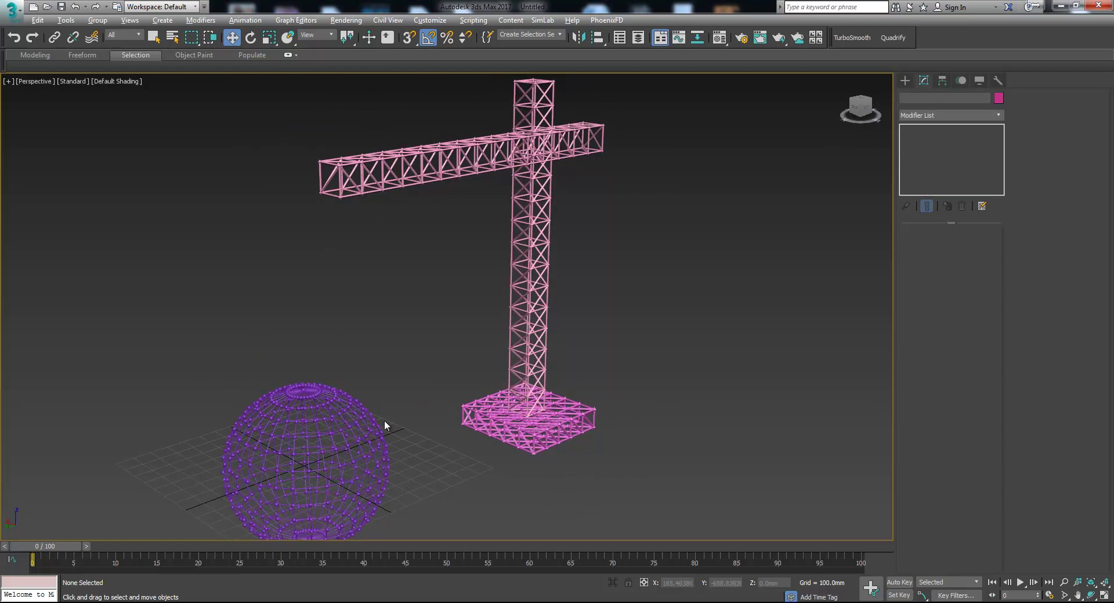
pyautogui.scroll(-3, 576, 339)
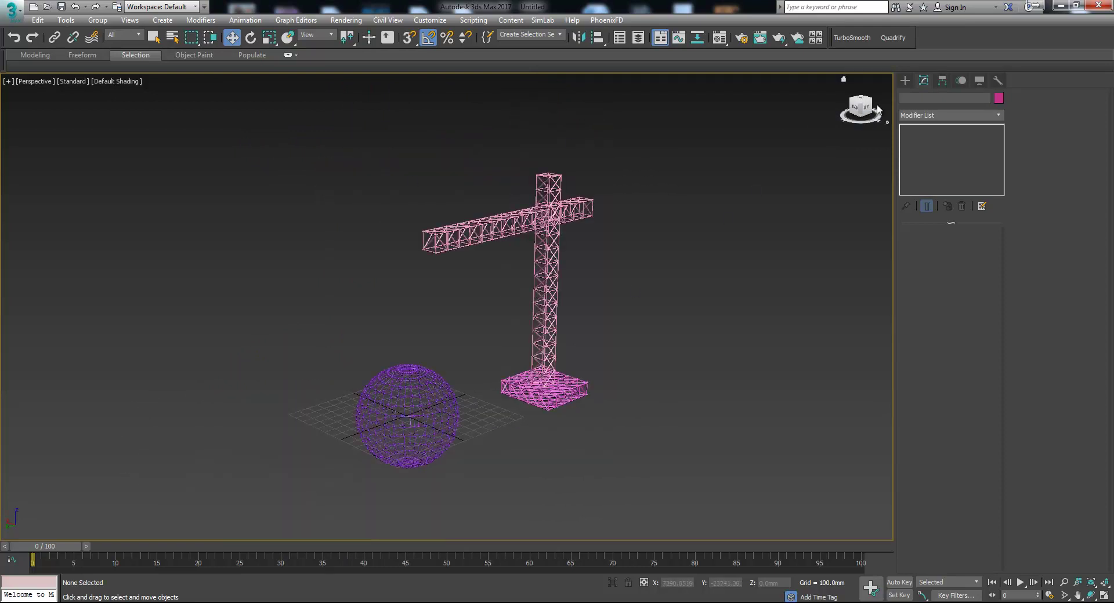
# Create a cylinder about 457 mm in radius and 1035 mm high beyond the sphere, and show it shaded with edged faces.
pyautogui.click(904, 80)
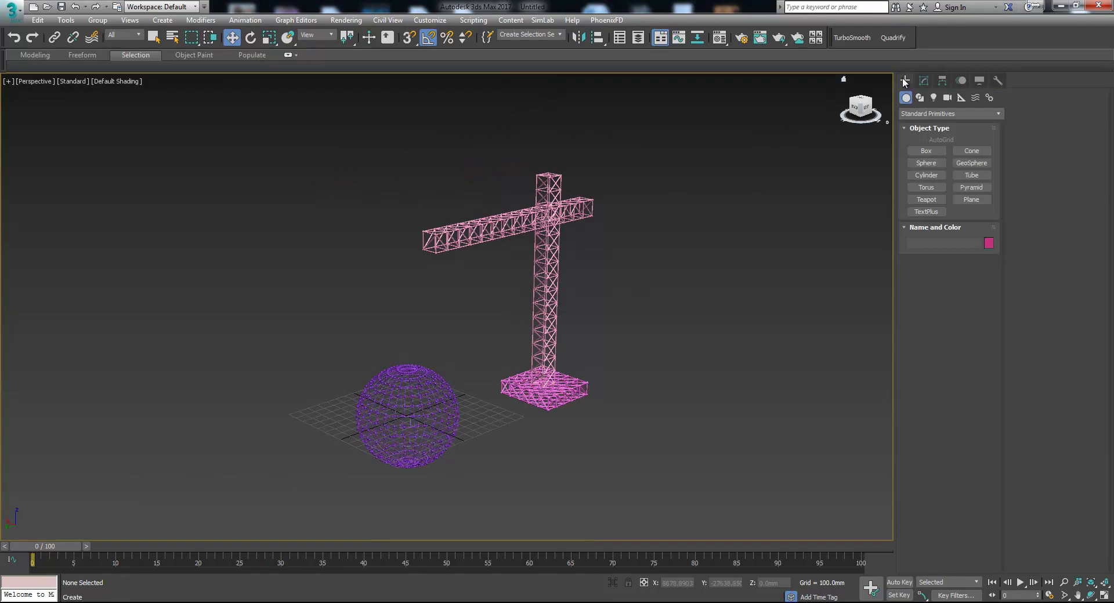
pyautogui.click(930, 179)
pyautogui.moveTo(596, 361); pyautogui.dragTo(701, 355, button='middle')
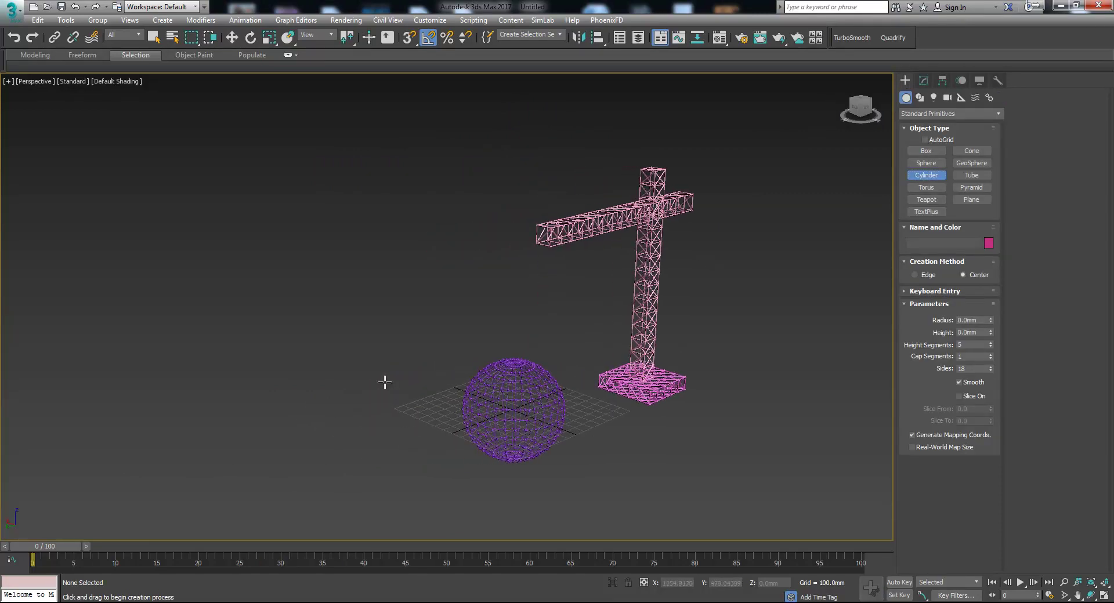
pyautogui.moveTo(391, 373); pyautogui.dragTo(450, 380)
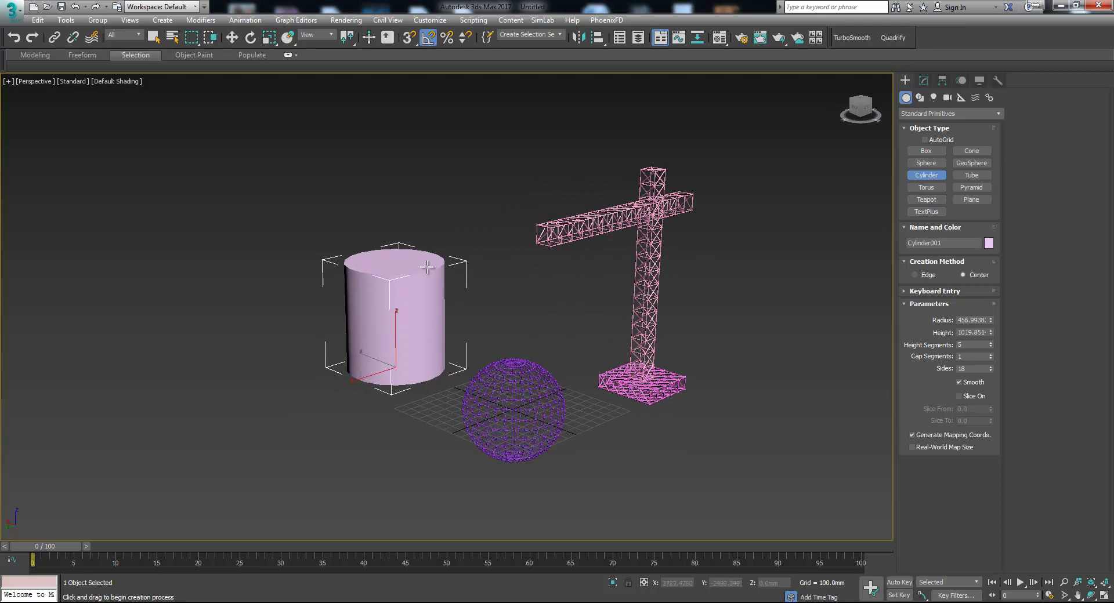
pyautogui.press('F3')
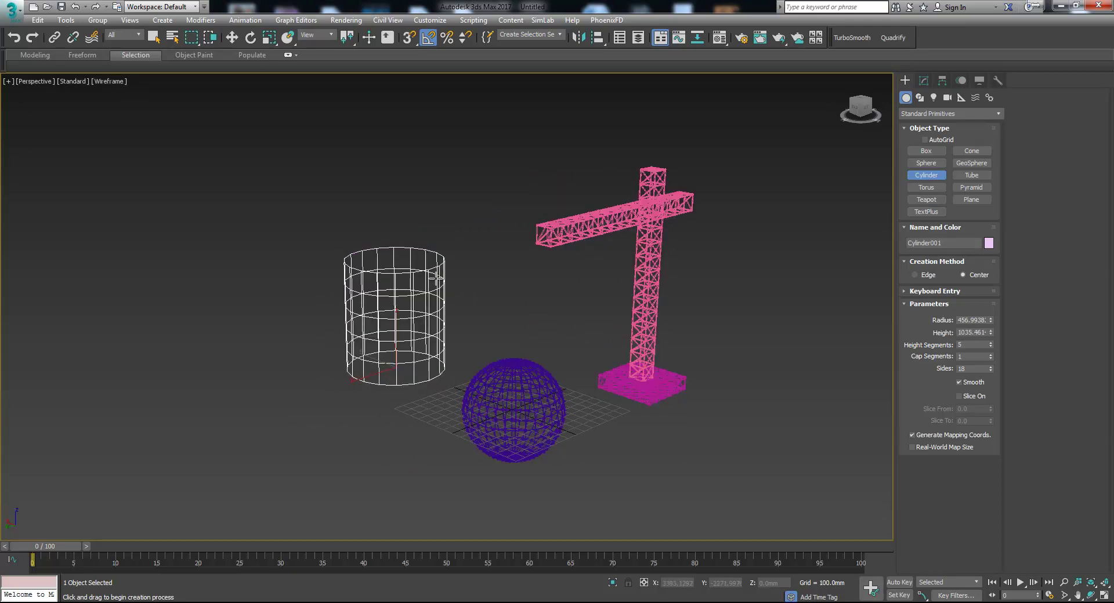
pyautogui.press('w')
pyautogui.press('F3')
pyautogui.press('F4')
pyautogui.moveTo(448, 323); pyautogui.dragTo(518, 337, button='middle')
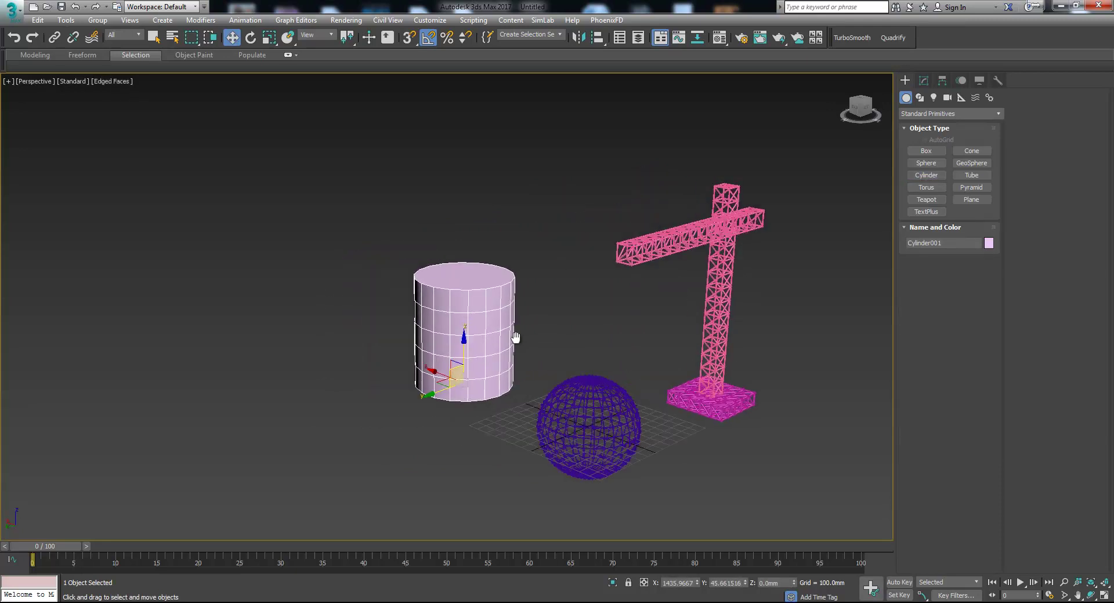
pyautogui.scroll(3, 518, 337)
# Set the cylinder's number of sides to 32.
pyautogui.click(924, 81)
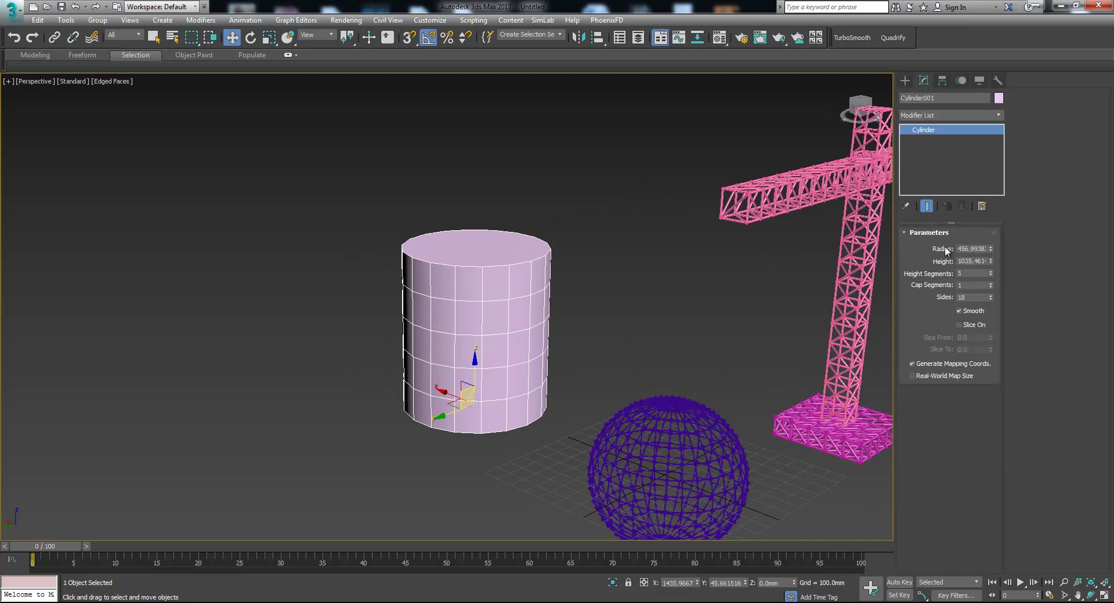
pyautogui.click(990, 299)
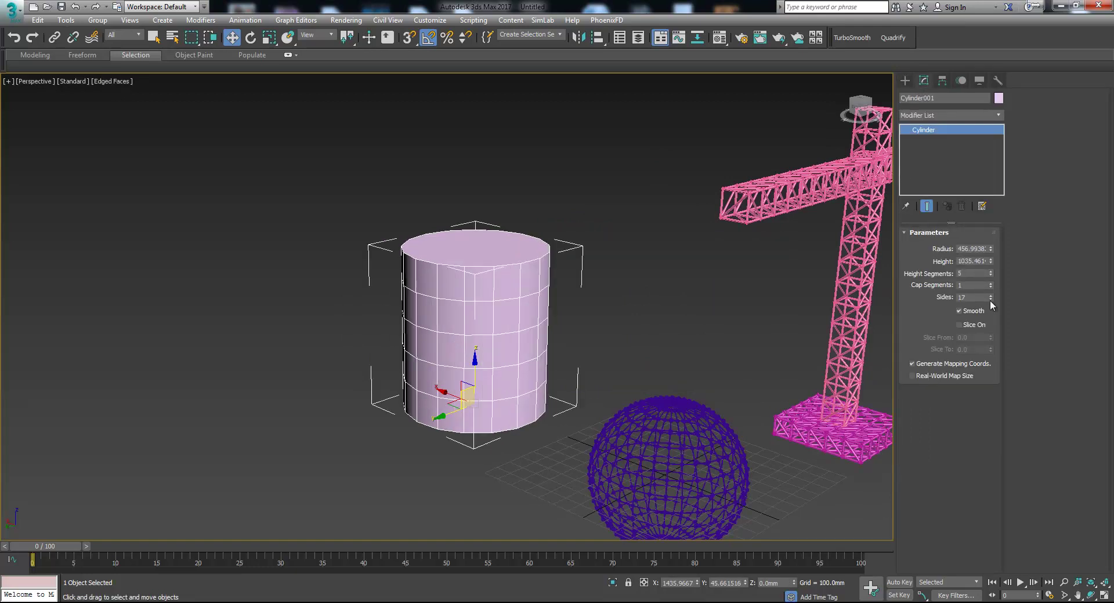
pyautogui.click(990, 299)
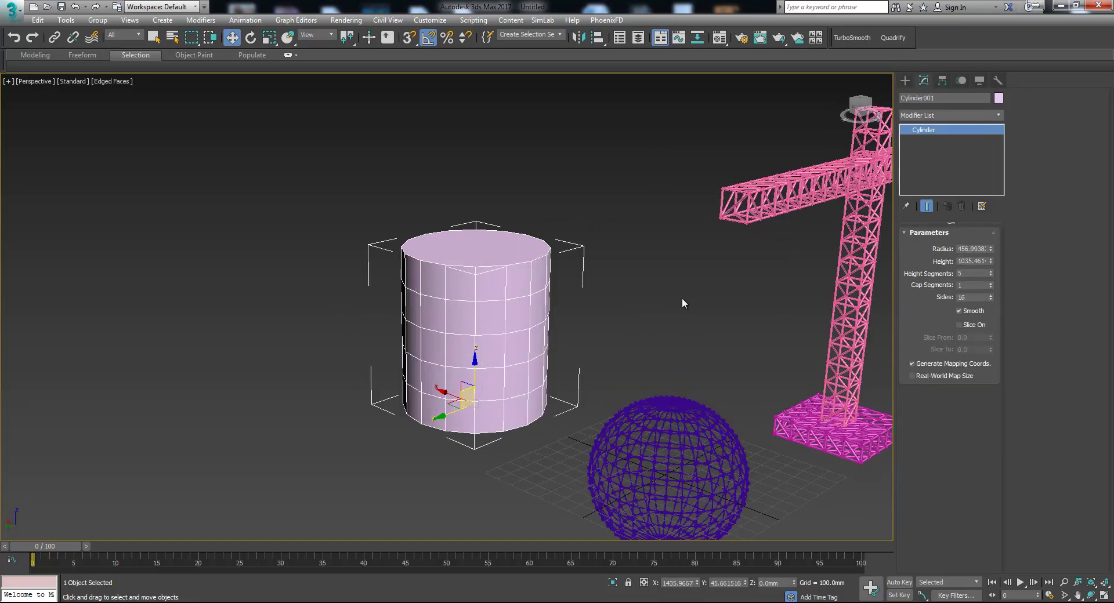
pyautogui.moveTo(989, 298); pyautogui.dragTo(991, 287)
pyautogui.click(991, 298)
pyautogui.click(991, 298)
pyautogui.click(991, 298)
pyautogui.click(991, 298)
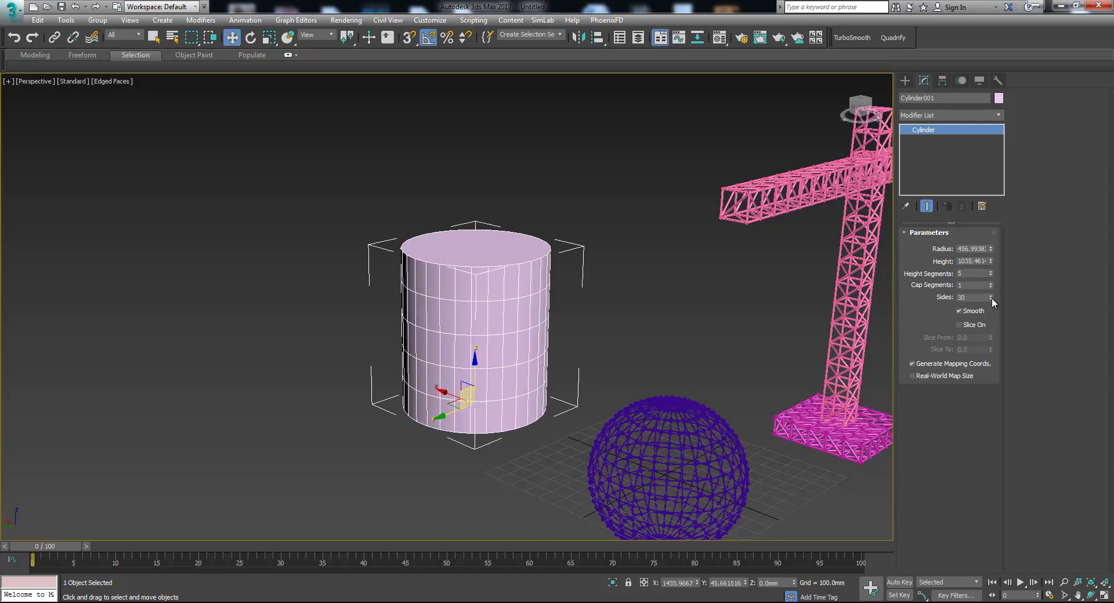
pyautogui.click(991, 296)
pyautogui.click(990, 296)
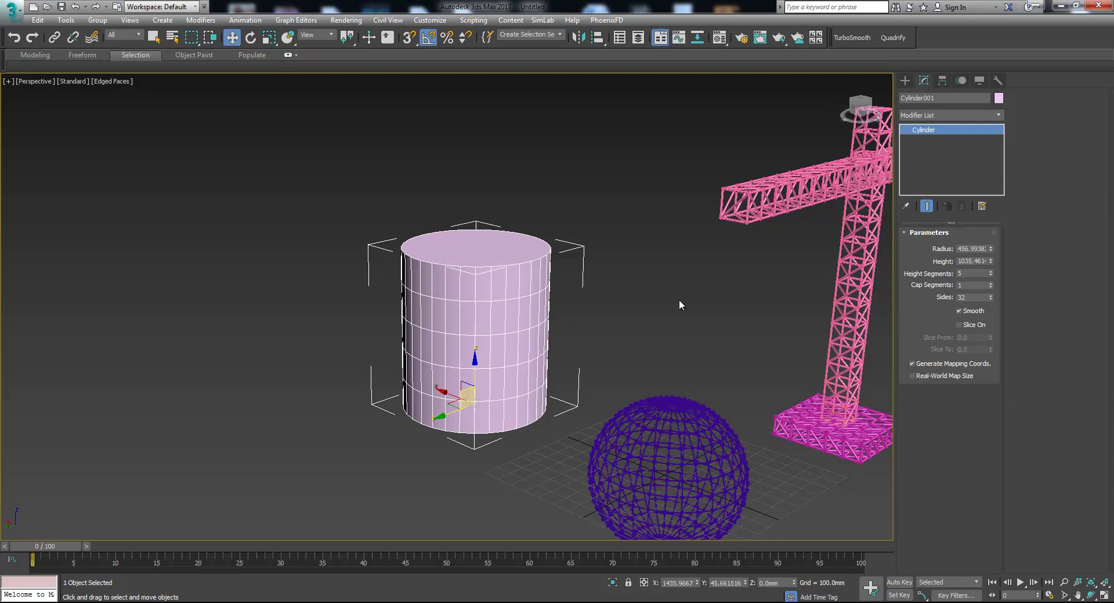
# Convert the cylinder to an Editable Poly and scale its top polygon down to a small tip.
pyautogui.rightClick(614, 285)
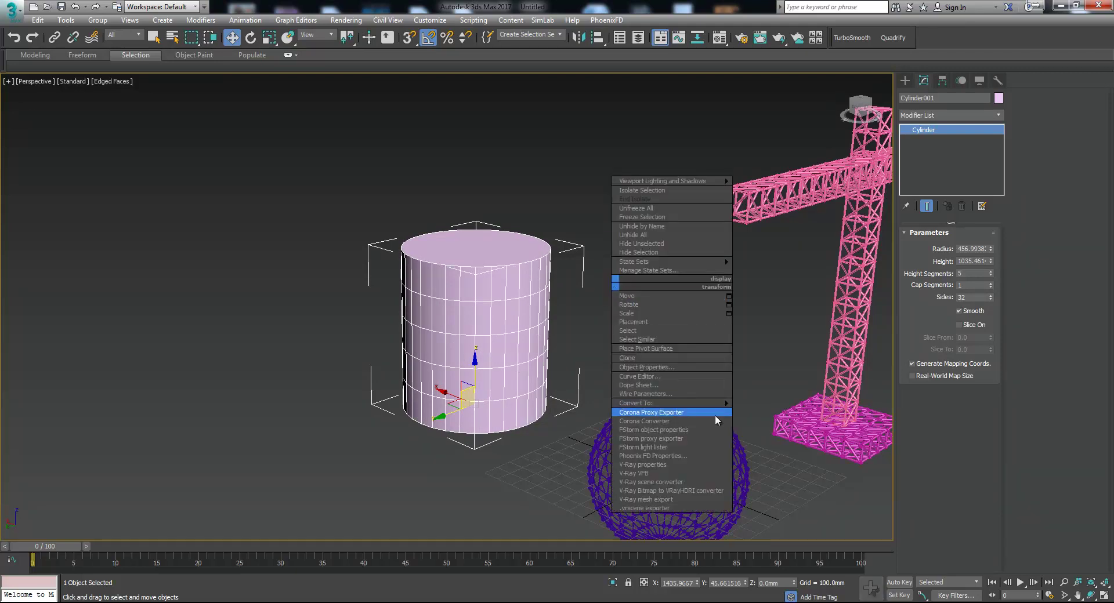
pyautogui.click(751, 412)
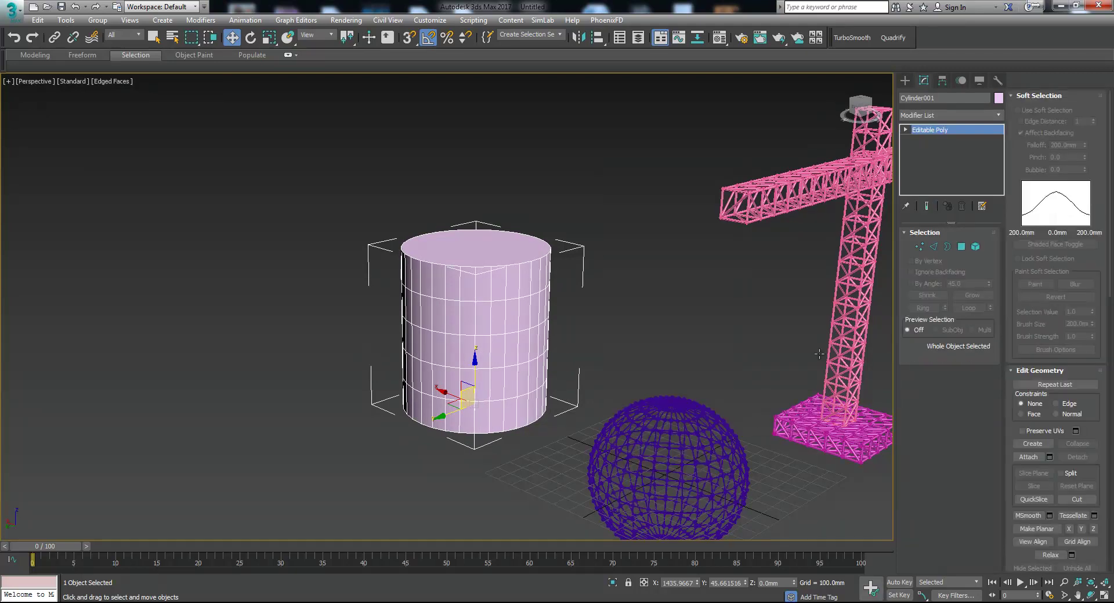
pyautogui.click(960, 247)
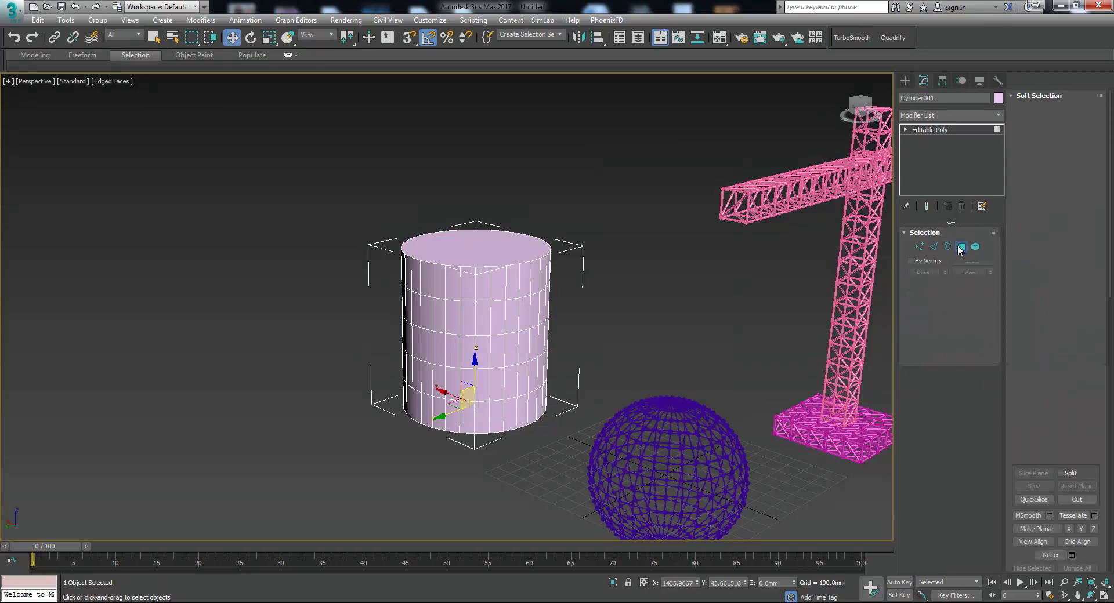
pyautogui.click(480, 248)
pyautogui.press('r')
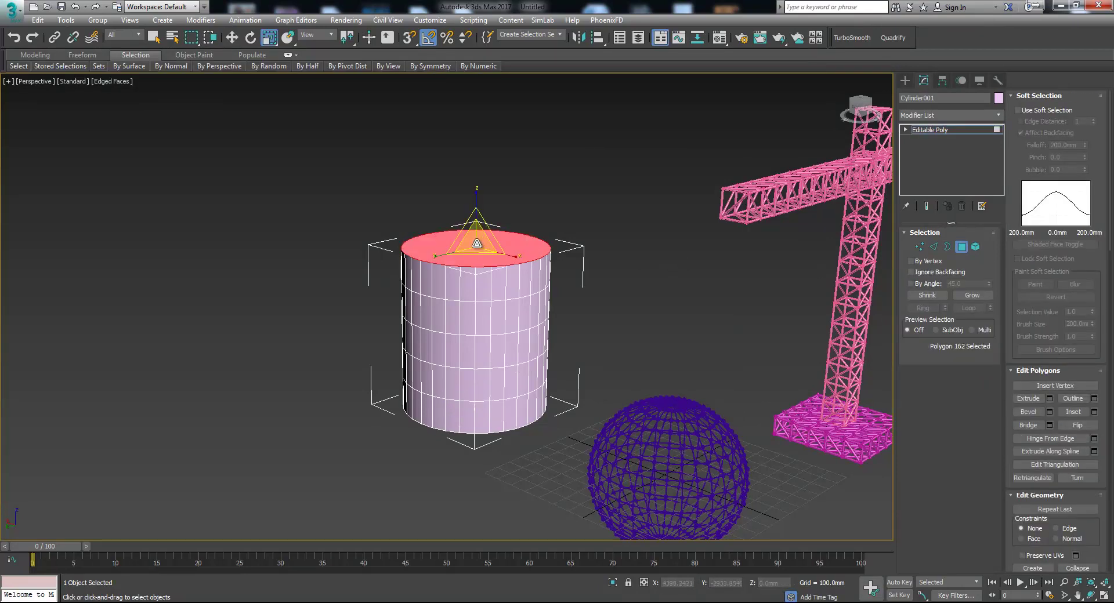
pyautogui.moveTo(479, 244); pyautogui.dragTo(533, 368)
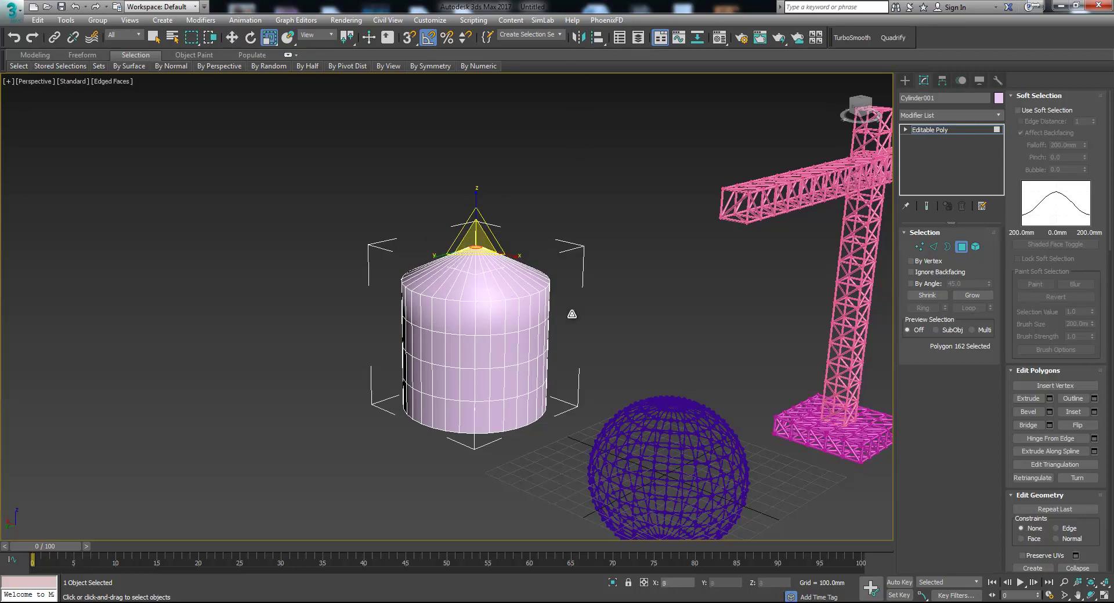
# Show the scene in wireframe and scale the cylinder's uppermost full-width vertex ring inward to about 67 percent.
pyautogui.keyDown('alt'); pyautogui.moveTo(559, 305); pyautogui.dragTo(537, 290, button='middle'); pyautogui.keyUp('alt')
pyautogui.press('F3')
pyautogui.click(919, 247)
pyautogui.moveTo(595, 279); pyautogui.dragTo(595, 280)
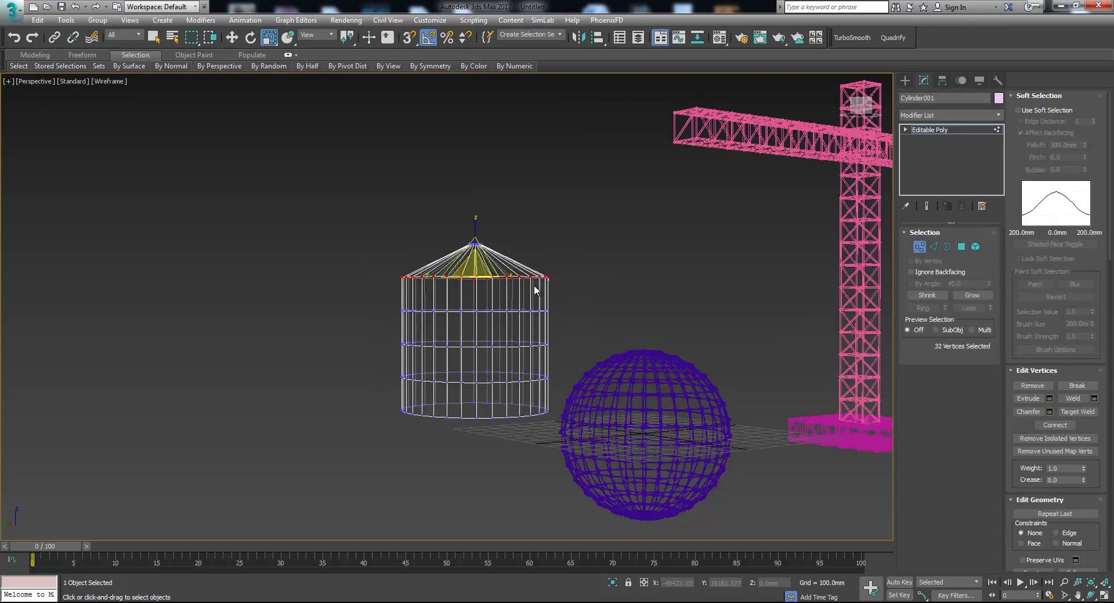
pyautogui.moveTo(477, 267); pyautogui.dragTo(485, 286)
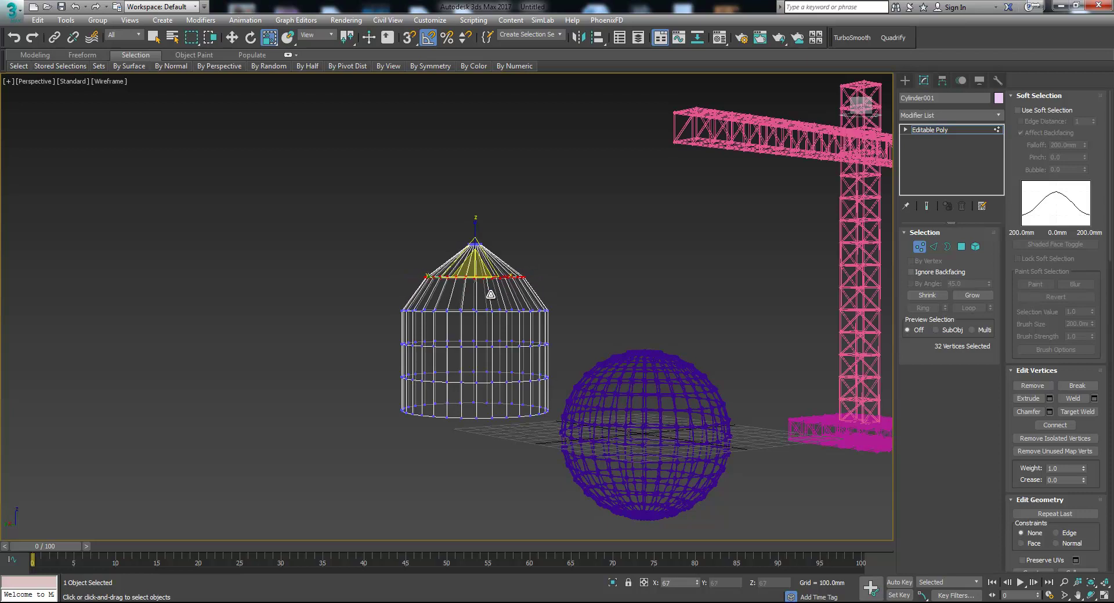
# Raise the narrowed ring slightly, then raise and narrow the vertex ring below it to round the dome, and show it shaded with edged faces.
pyautogui.press('w')
pyautogui.moveTo(472, 238); pyautogui.dragTo(473, 230)
pyautogui.moveTo(516, 316); pyautogui.dragTo(583, 330)
pyautogui.moveTo(476, 276)
pyautogui.mouseDown()
pyautogui.moveTo(475, 266)
pyautogui.moveTo(479, 297)
pyautogui.mouseUp()
pyautogui.press('r')
pyautogui.keyDown('alt'); pyautogui.moveTo(522, 308); pyautogui.dragTo(543, 311, button='middle'); pyautogui.keyUp('alt')
pyautogui.press('F4')
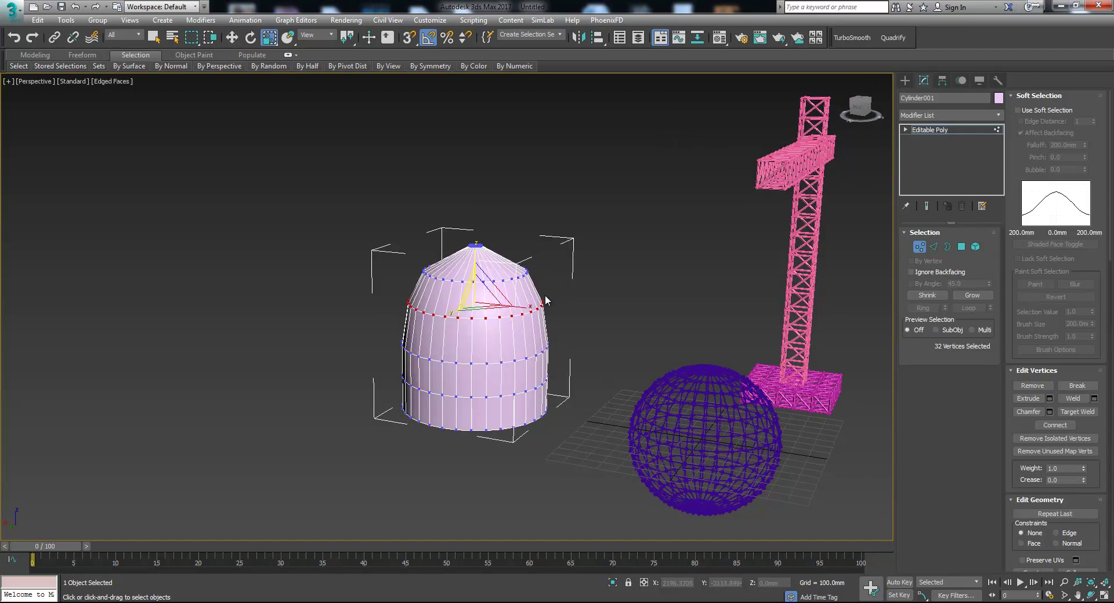
pyautogui.click(919, 247)
# Delete the dome's bottom cap polygon and the small polygon at its tip.
pyautogui.scroll(3, 498, 298)
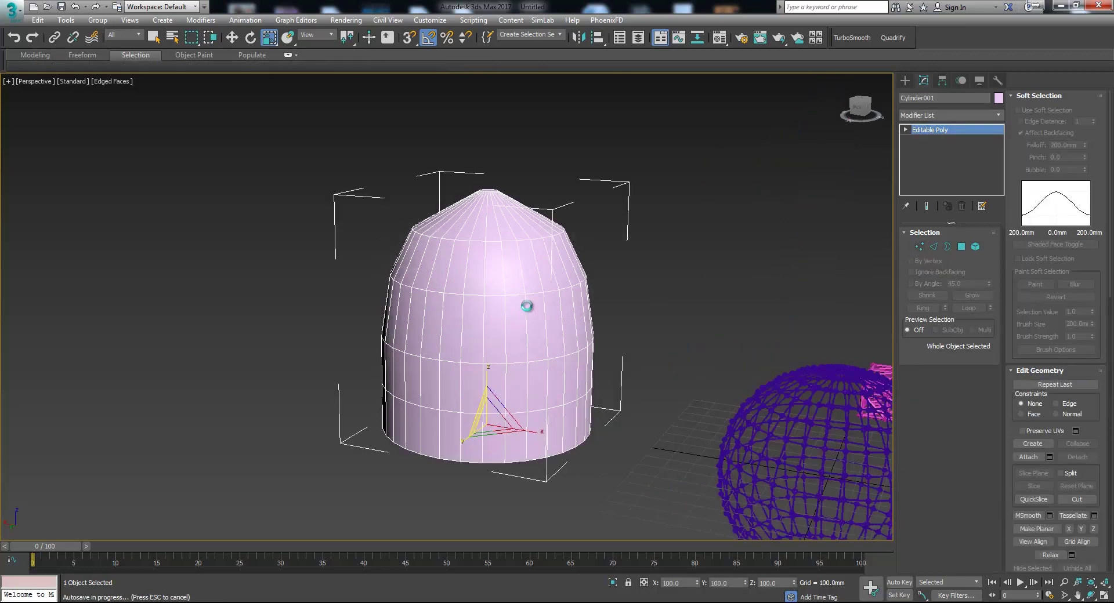
pyautogui.keyDown('alt'); pyautogui.moveTo(489, 318); pyautogui.dragTo(515, 226, button='middle'); pyautogui.keyUp('alt')
pyautogui.click(961, 247)
pyautogui.click(519, 394)
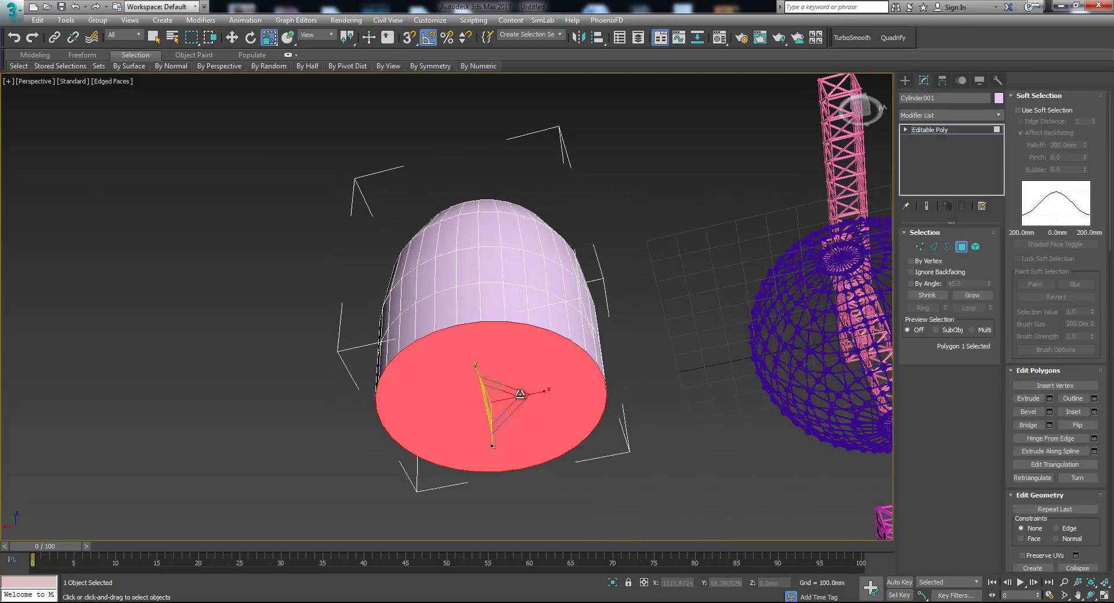
pyautogui.press('Delete')
pyautogui.keyDown('alt'); pyautogui.moveTo(639, 286); pyautogui.dragTo(645, 378, button='middle'); pyautogui.keyUp('alt')
pyautogui.keyDown('alt'); pyautogui.moveTo(581, 240); pyautogui.dragTo(557, 263, button='middle'); pyautogui.keyUp('alt')
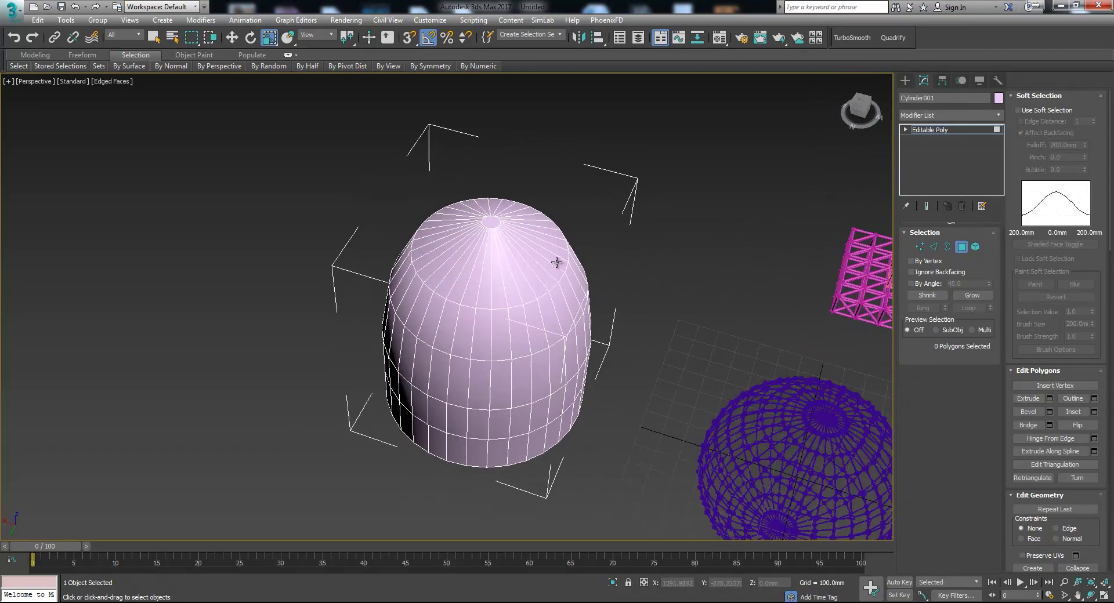
pyautogui.click(493, 225)
pyautogui.press('Delete')
# Extrude the open border at the dome's tip upward into a short collar.
pyautogui.click(948, 246)
pyautogui.click(492, 225)
pyautogui.moveTo(492, 216); pyautogui.dragTo(514, 123)
pyautogui.keyDown('alt'); pyautogui.moveTo(546, 189); pyautogui.dragTo(517, 253, button='middle'); pyautogui.keyUp('alt')
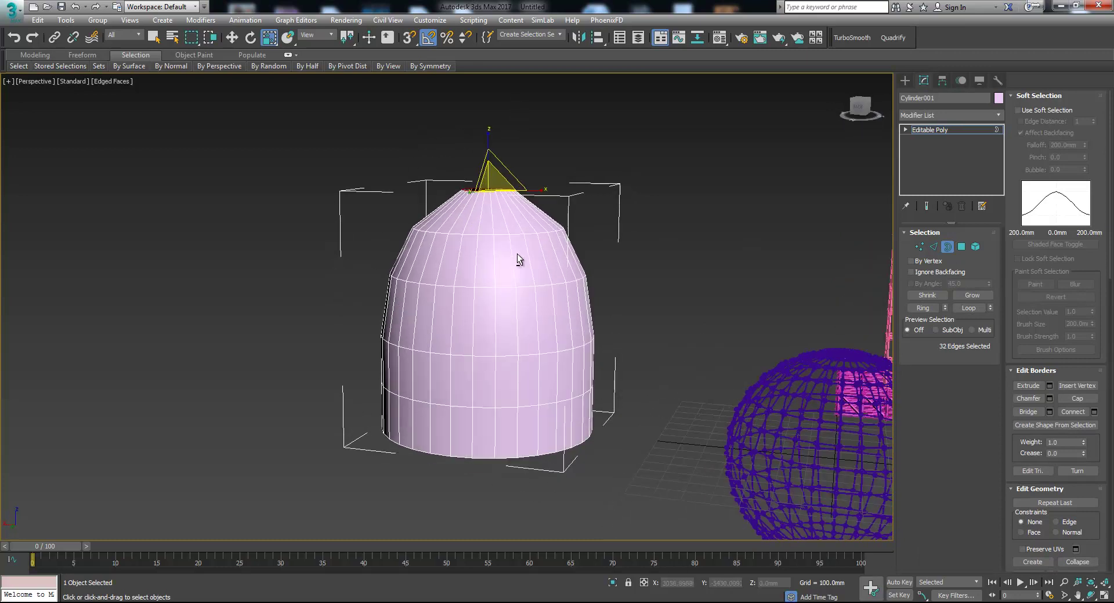
pyautogui.press('w')
pyautogui.keyDown('shift'); pyautogui.moveTo(490, 161); pyautogui.dragTo(495, 156); pyautogui.keyUp('shift')
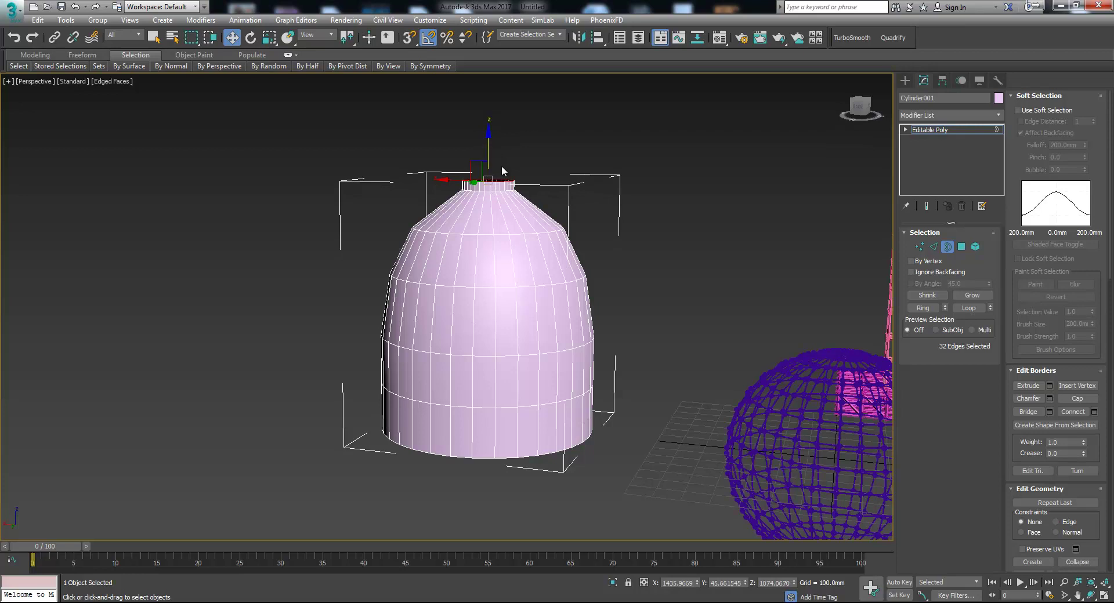
pyautogui.keyDown('alt'); pyautogui.moveTo(503, 166); pyautogui.dragTo(503, 181, button='middle'); pyautogui.keyUp('alt')
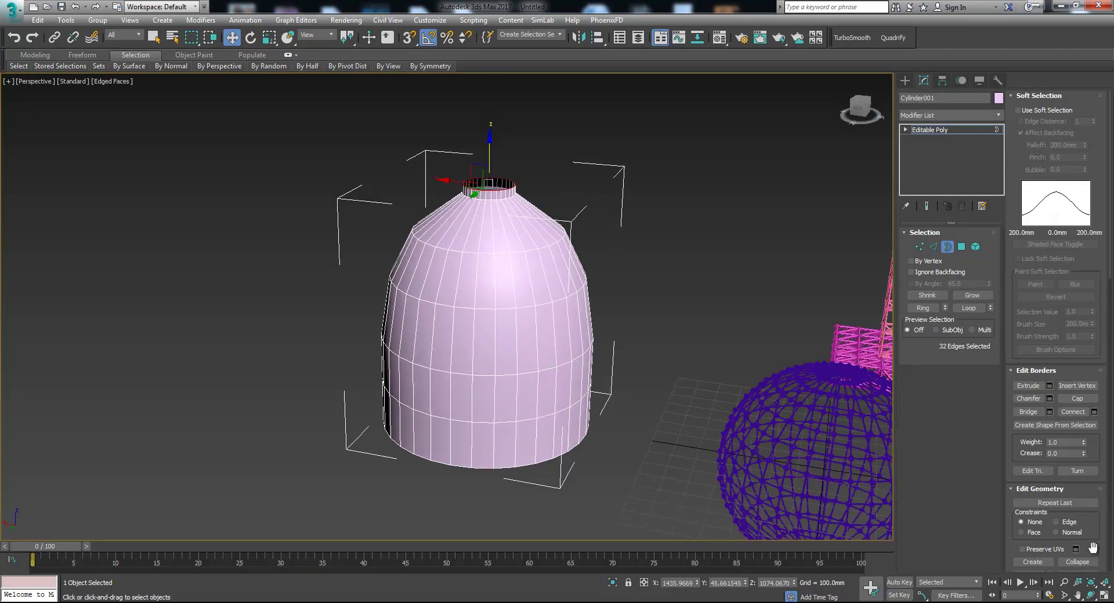
# Collapse the collar's open border into a single point to close the dome's tip, and leave border editing.
pyautogui.moveTo(1090, 564); pyautogui.dragTo(1089, 455)
pyautogui.click(1077, 453)
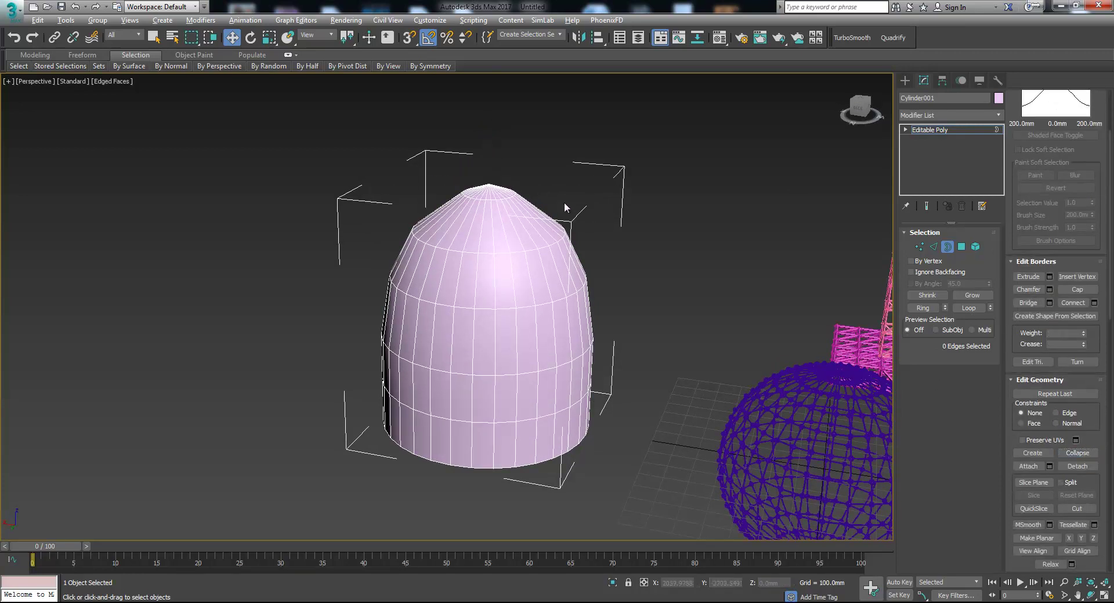
pyautogui.moveTo(563, 201)
pyautogui.keyDown('alt'); pyautogui.mouseDown(button='middle')
pyautogui.moveTo(563, 216)
pyautogui.moveTo(576, 203)
pyautogui.mouseUp(button='middle'); pyautogui.keyUp('alt')
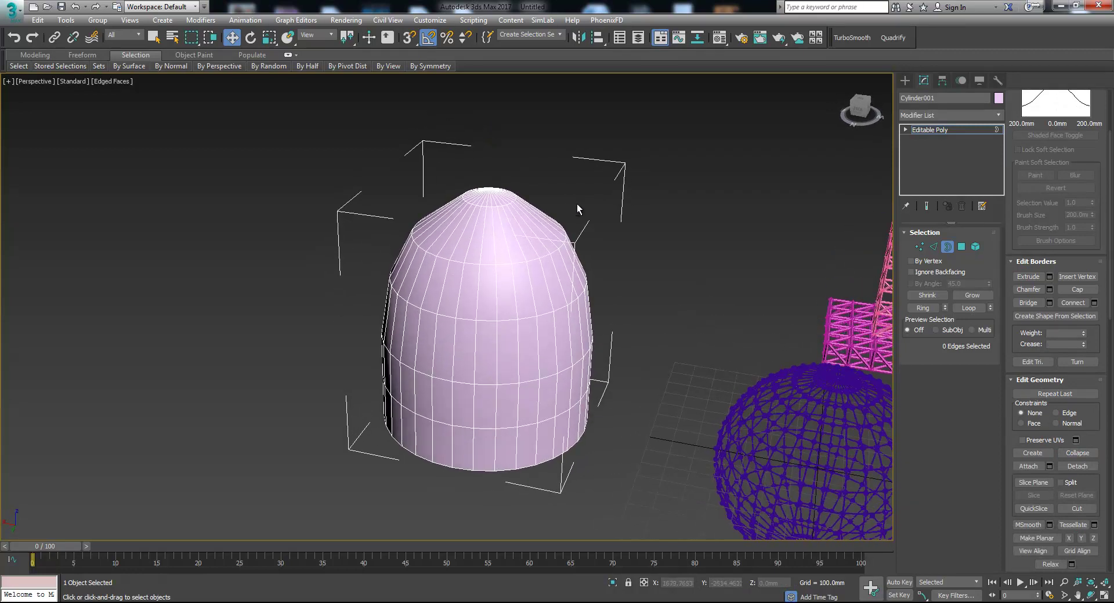
pyautogui.click(942, 248)
# Apply a Lattice modifier to the dome with struts only from edges and a strut radius of 5 mm.
pyautogui.click(997, 114)
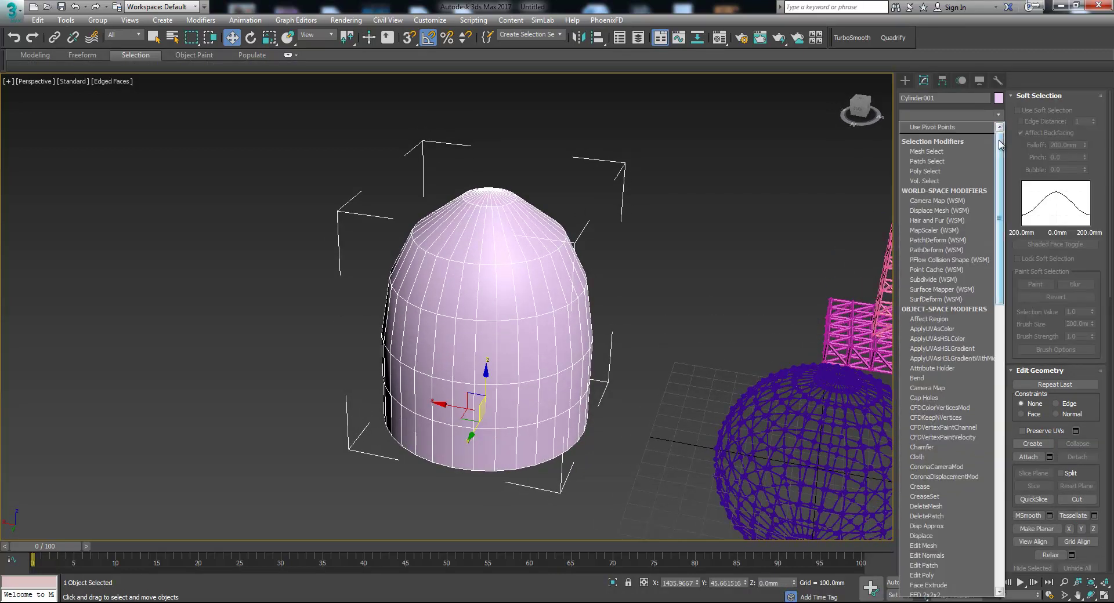
pyautogui.moveTo(998, 145); pyautogui.dragTo(1002, 305)
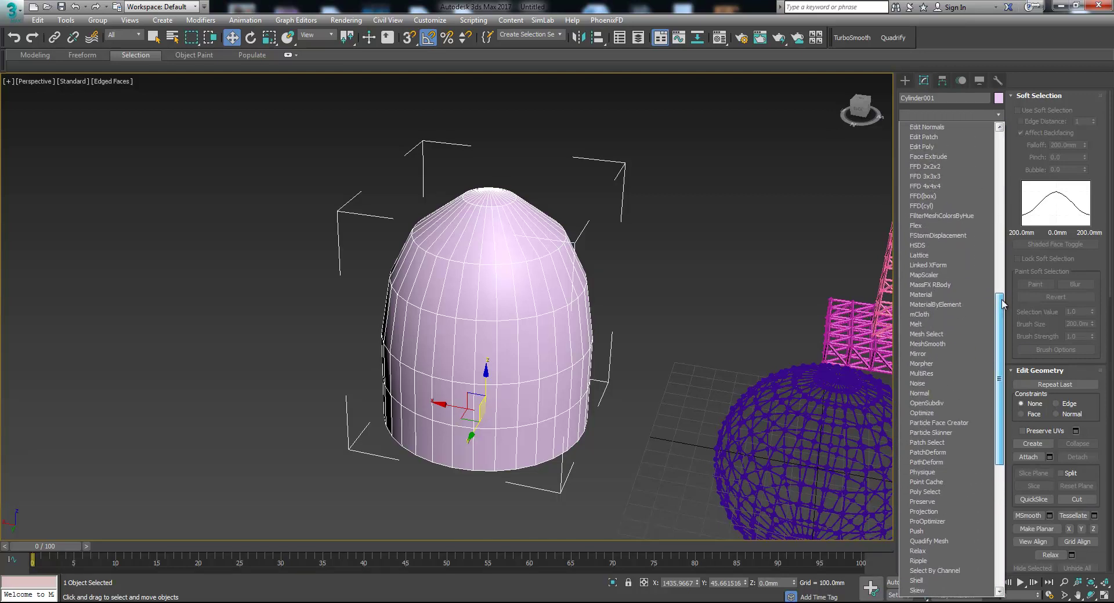
pyautogui.click(946, 255)
pyautogui.keyDown('alt'); pyautogui.moveTo(705, 304); pyautogui.dragTo(723, 294, button='middle'); pyautogui.keyUp('alt')
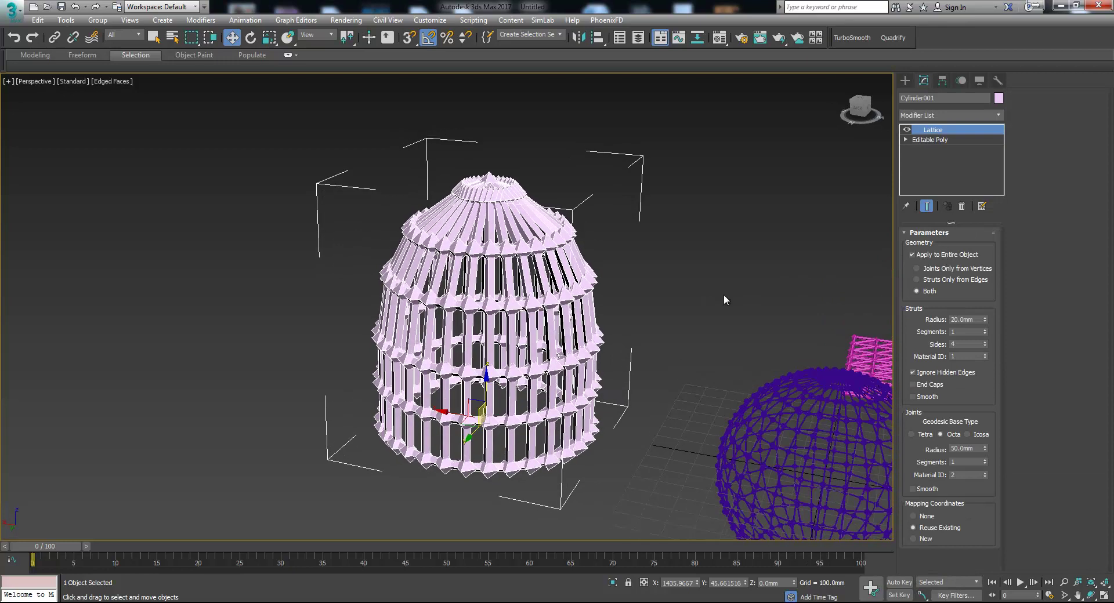
pyautogui.click(923, 281)
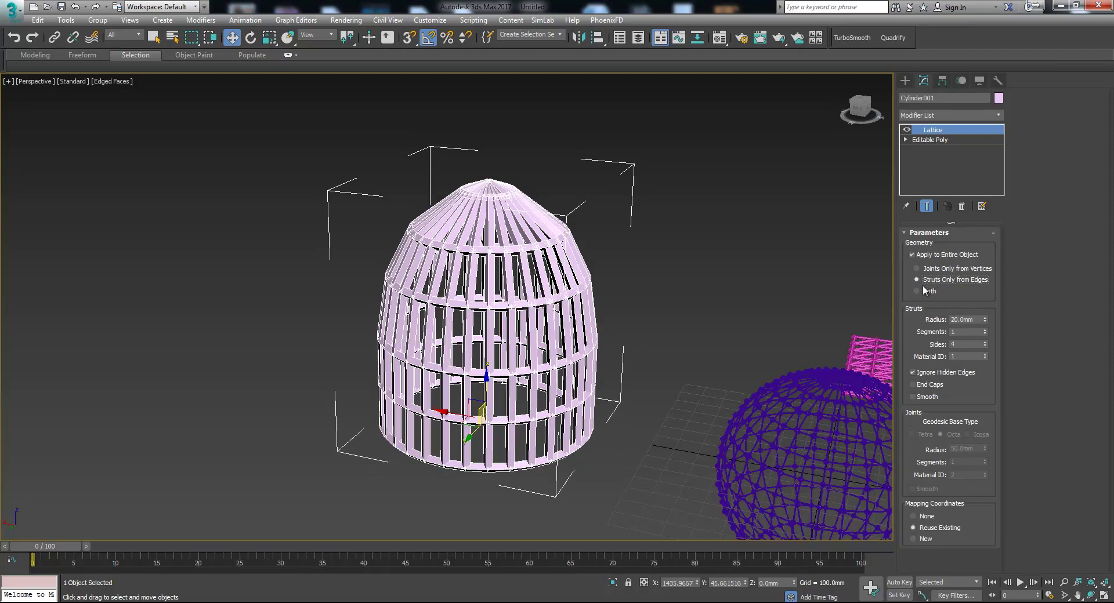
pyautogui.doubleClick(978, 320)
pyautogui.write('5')
pyautogui.press('Return')
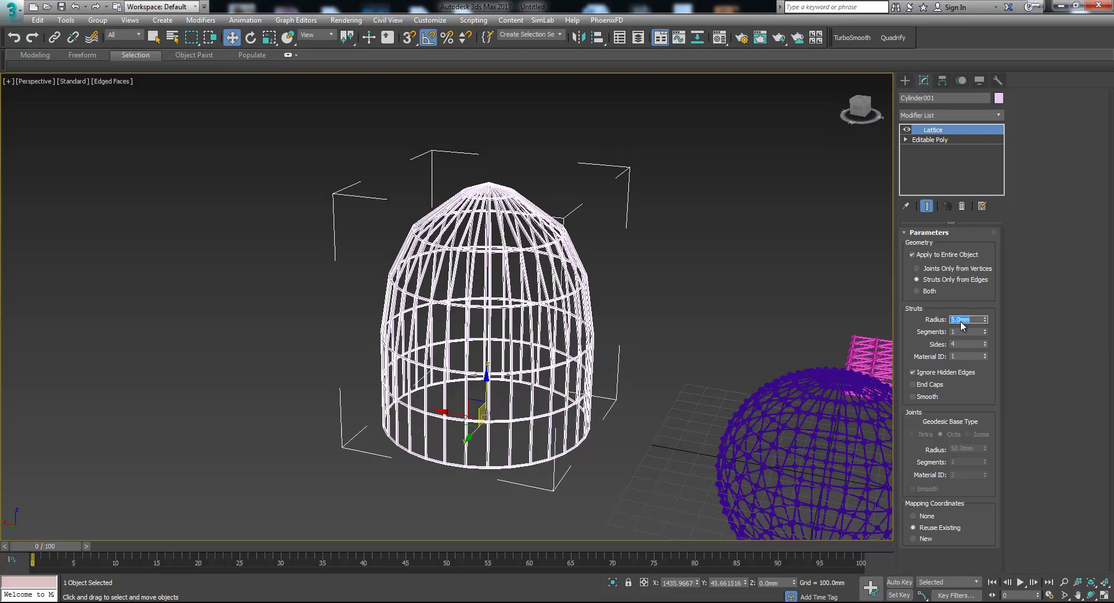
# Inspect the dome's struts up close without edged faces, and set their number of sides to 8.
pyautogui.click(669, 302)
pyautogui.press('F4')
pyautogui.keyDown('alt'); pyautogui.moveTo(669, 307); pyautogui.dragTo(599, 340, button='middle'); pyautogui.keyUp('alt')
pyautogui.scroll(5, 600, 341)
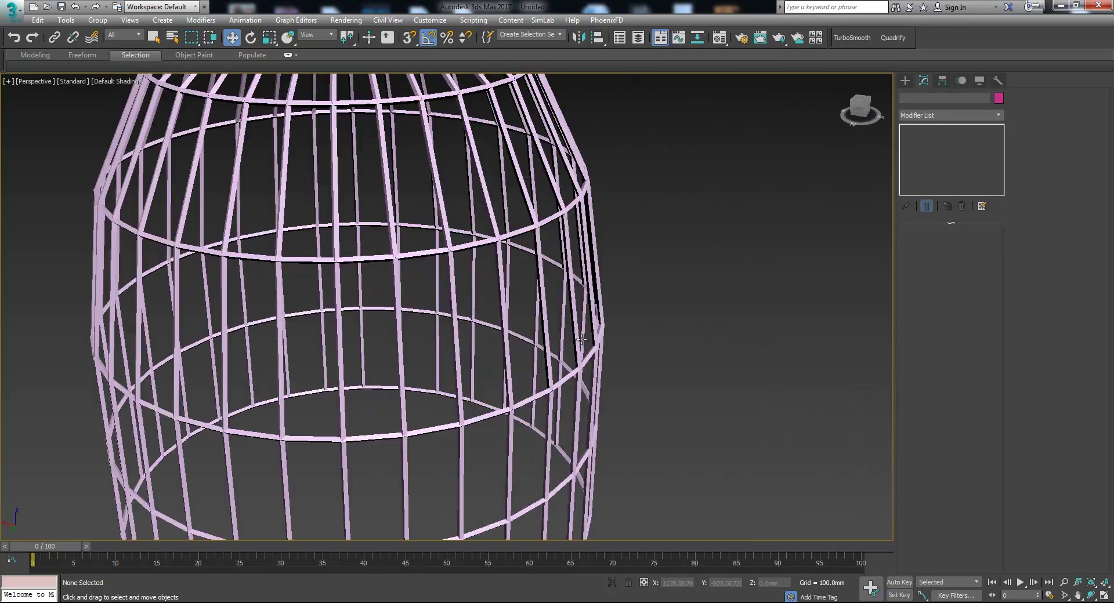
pyautogui.click(528, 402)
pyautogui.press('F4')
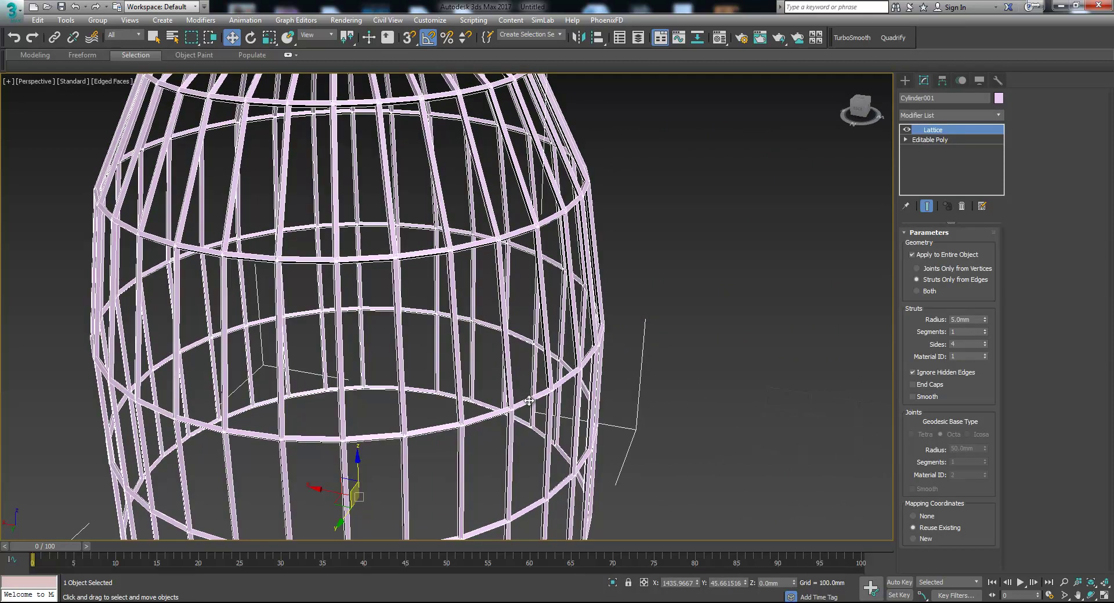
pyautogui.click(983, 342)
pyautogui.click(983, 342)
pyautogui.click(984, 341)
pyautogui.click(983, 341)
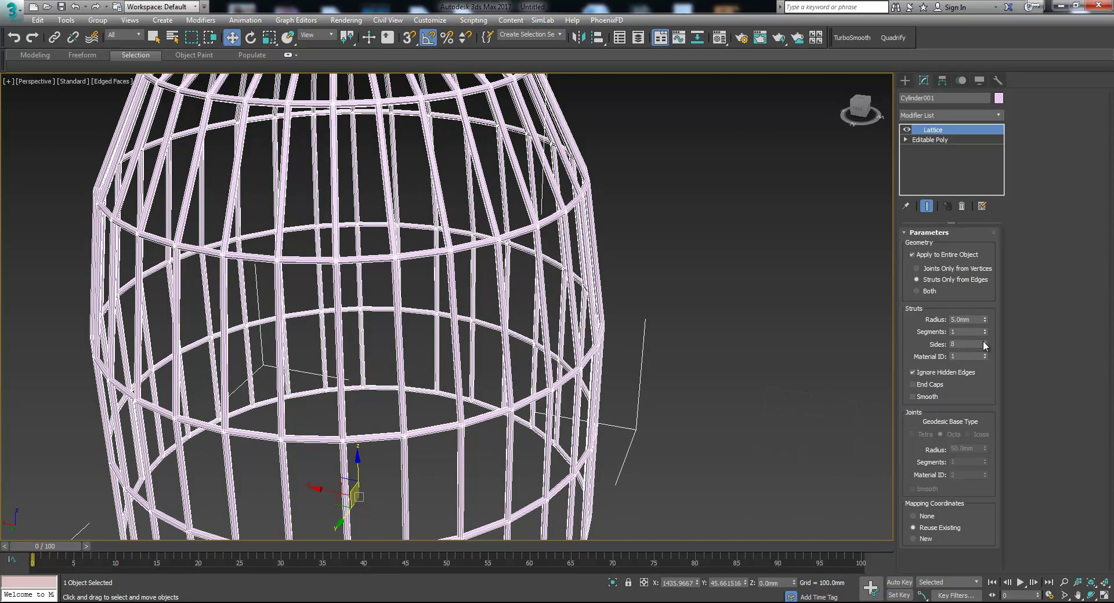
# Turn off edged faces and view the latticed dome, sphere and crane together with nothing selected.
pyautogui.click(753, 388)
pyautogui.press('F4')
pyautogui.scroll(-5, 754, 388)
pyautogui.moveTo(718, 385)
pyautogui.mouseDown(button='middle')
pyautogui.moveTo(601, 356)
pyautogui.moveTo(601, 322)
pyautogui.moveTo(627, 350)
pyautogui.moveTo(506, 385)
pyautogui.moveTo(519, 397)
pyautogui.mouseUp(button='middle')
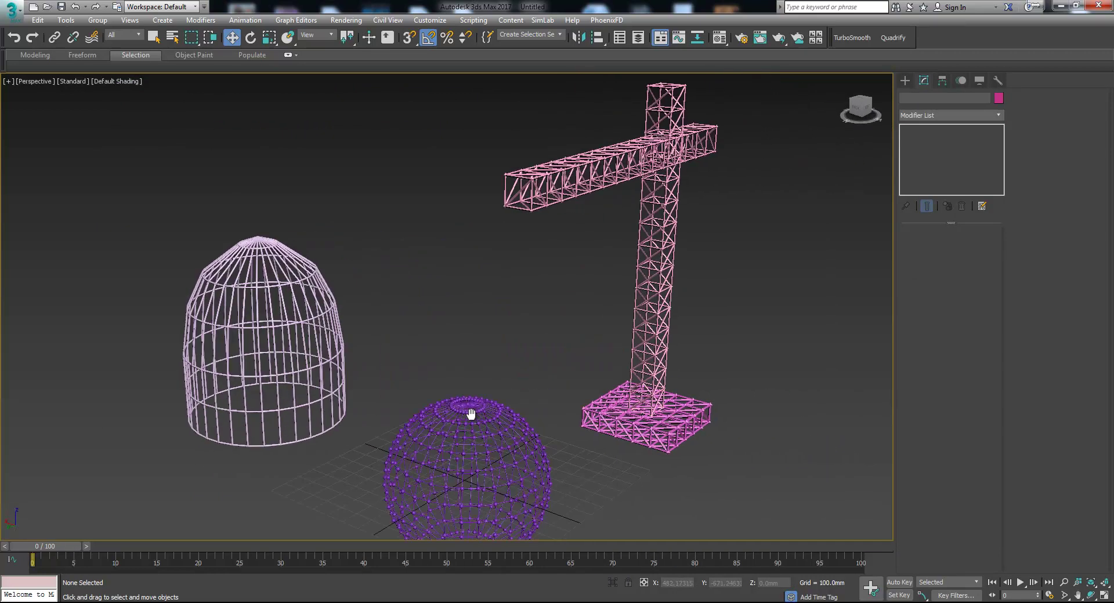
pyautogui.scroll(-2, 470, 413)
pyautogui.keyDown('alt'); pyautogui.moveTo(523, 406); pyautogui.dragTo(479, 421, button='middle'); pyautogui.keyUp('alt')
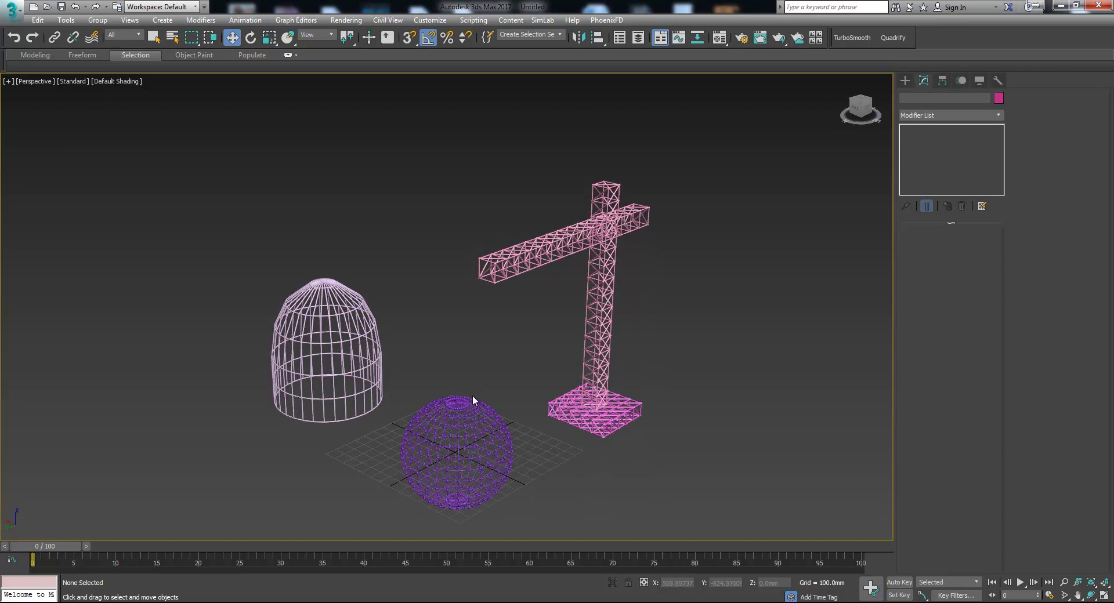
pyautogui.click(459, 429)
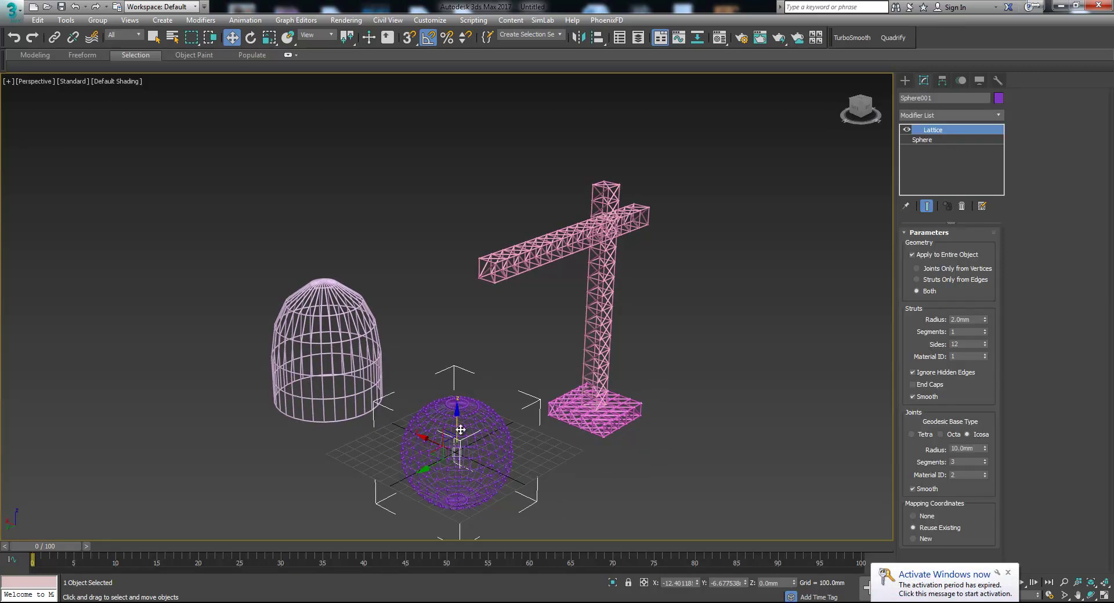
pyautogui.click(481, 361)
pyautogui.moveTo(553, 385); pyautogui.dragTo(508, 351, button='middle')
pyautogui.moveTo(506, 404)
pyautogui.mouseDown(button='middle')
pyautogui.moveTo(530, 399)
pyautogui.moveTo(514, 396)
pyautogui.moveTo(509, 409)
pyautogui.mouseUp(button='middle')
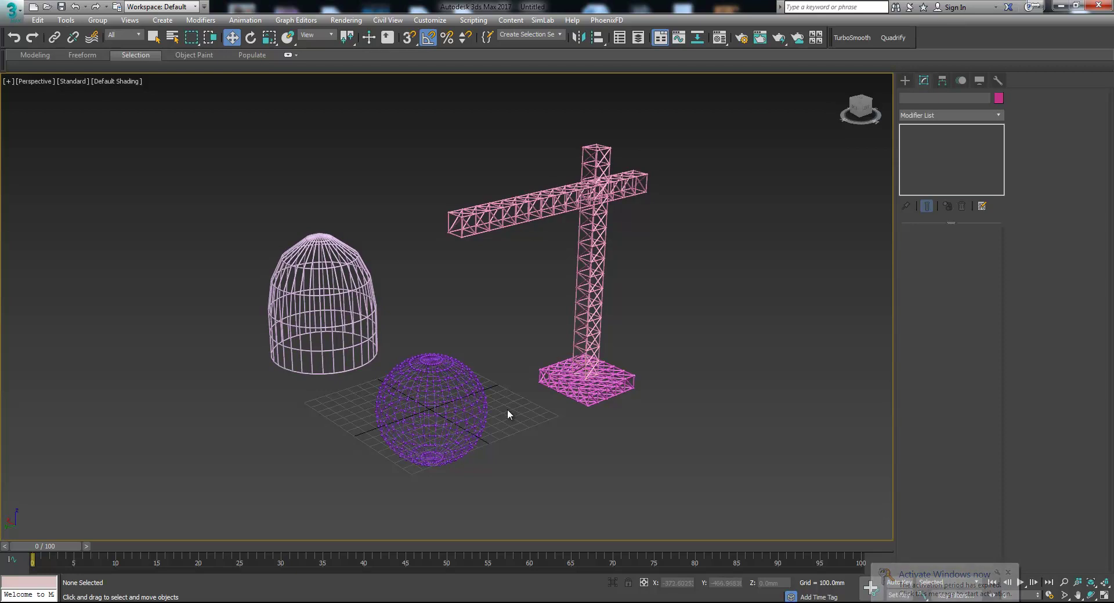